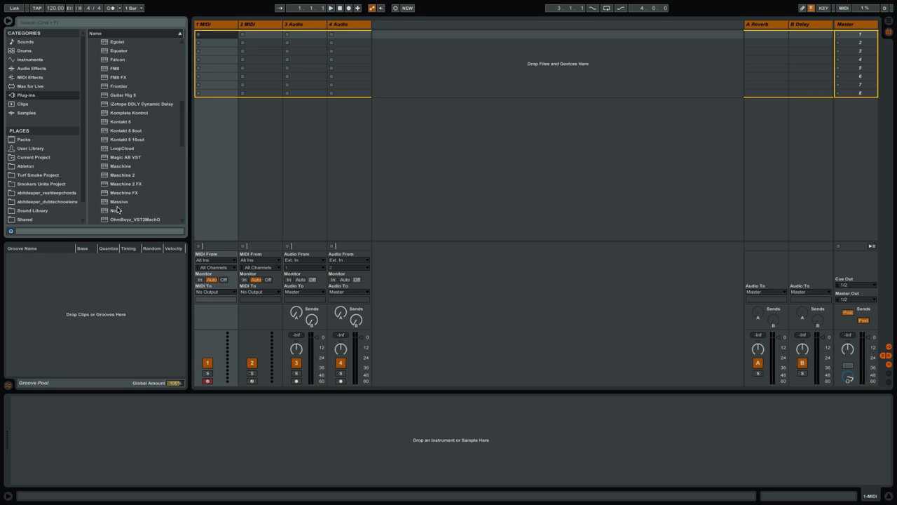
Load the Noiiz plug-in on the first MIDI track and search its sound library for "kick"
double_click(116, 212)
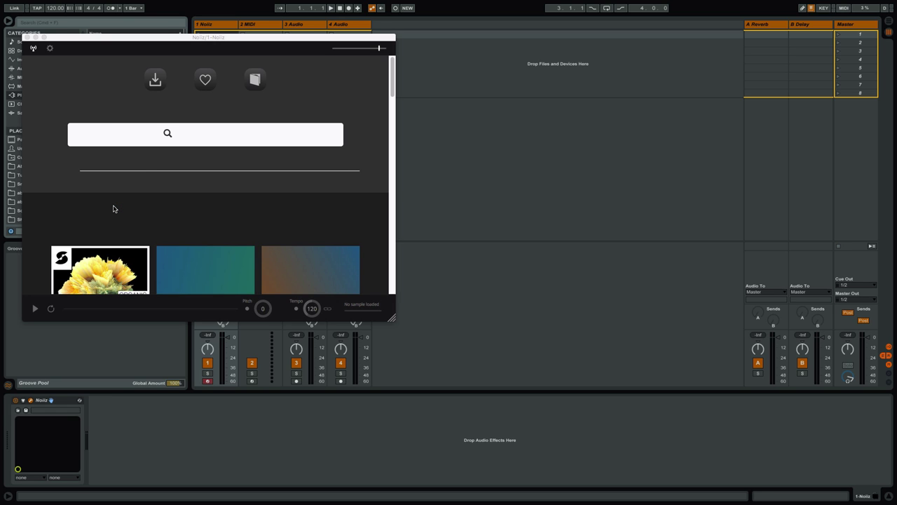
drag(171, 36, 408, 88)
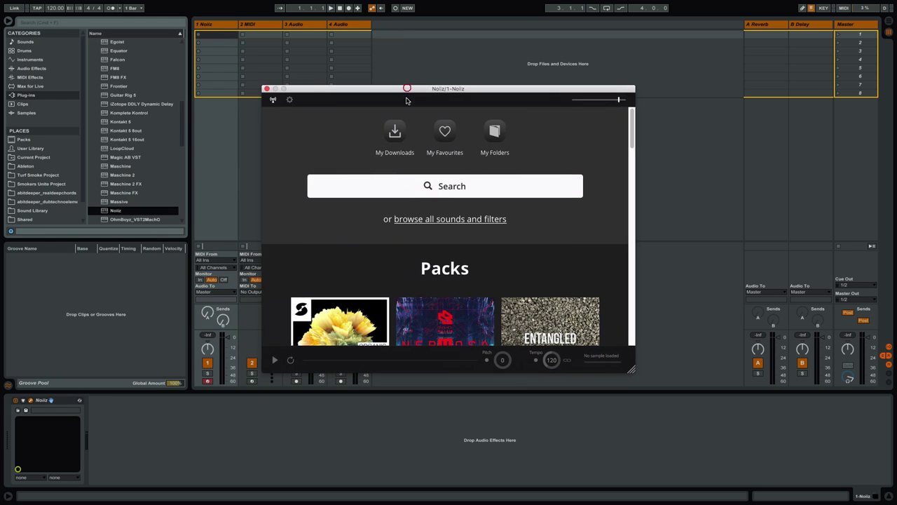
click(491, 187)
text(kick)
key(Return)
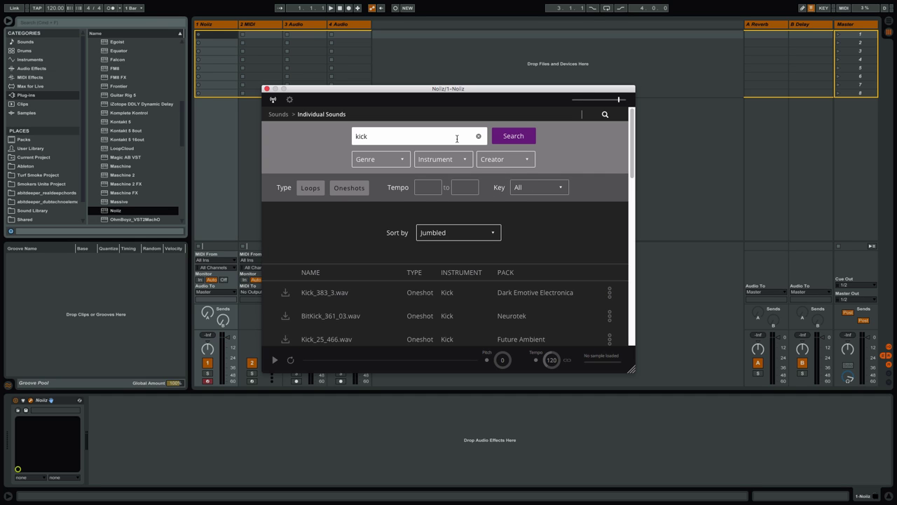
scroll(562, 234, down, 5)
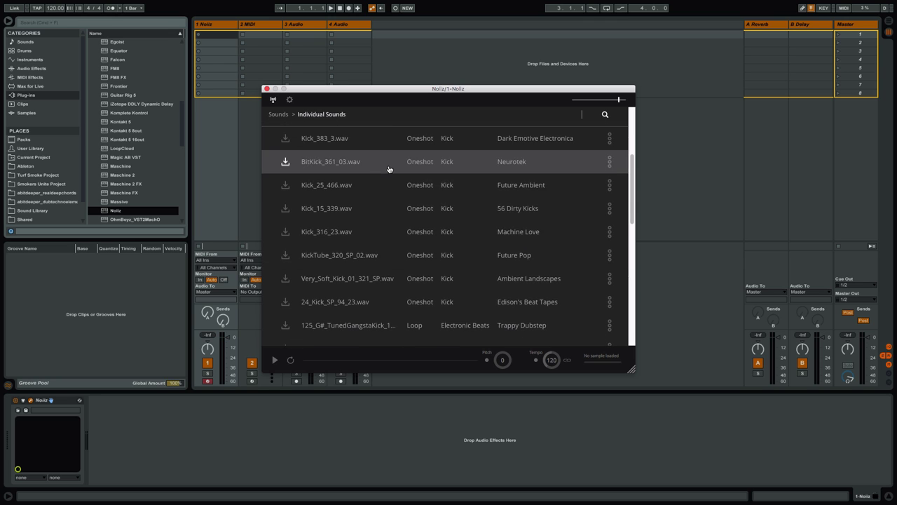
scroll(452, 212, up, 5)
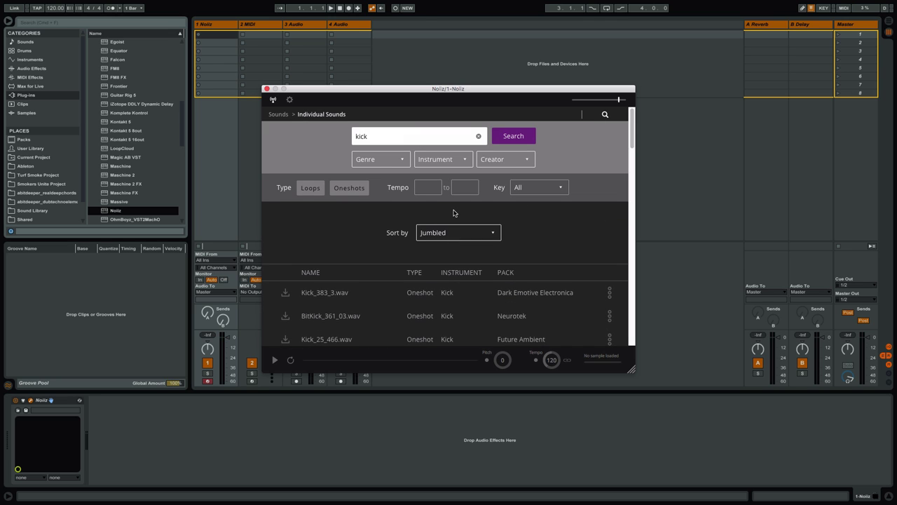
Filter the kick results to the Techno genre
click(400, 158)
scroll(386, 232, down, 5)
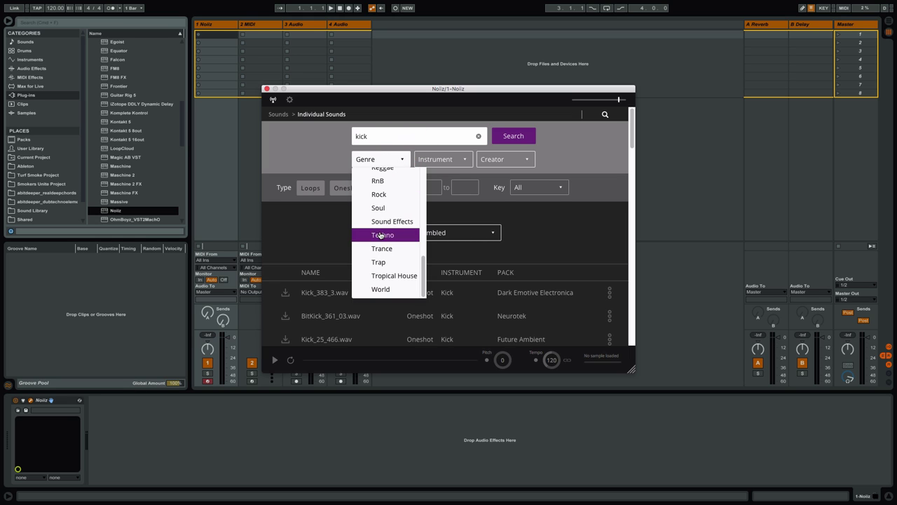
click(389, 235)
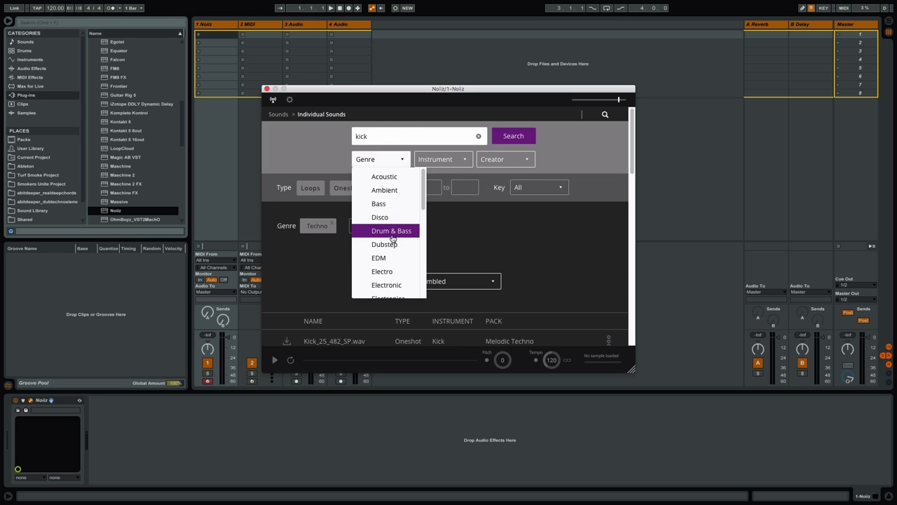
click(521, 232)
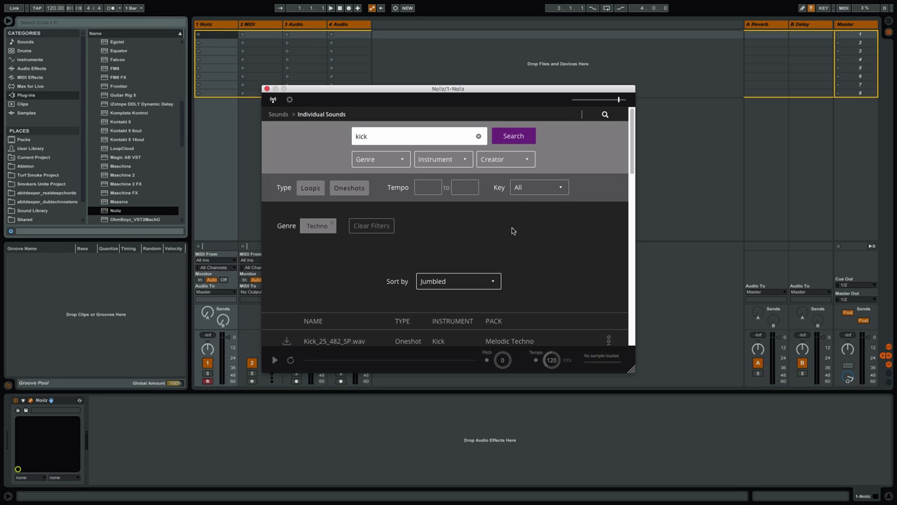
Preview the 125_Kick_19_203_SP.wav loop and stop its playback
scroll(473, 231, down, 5)
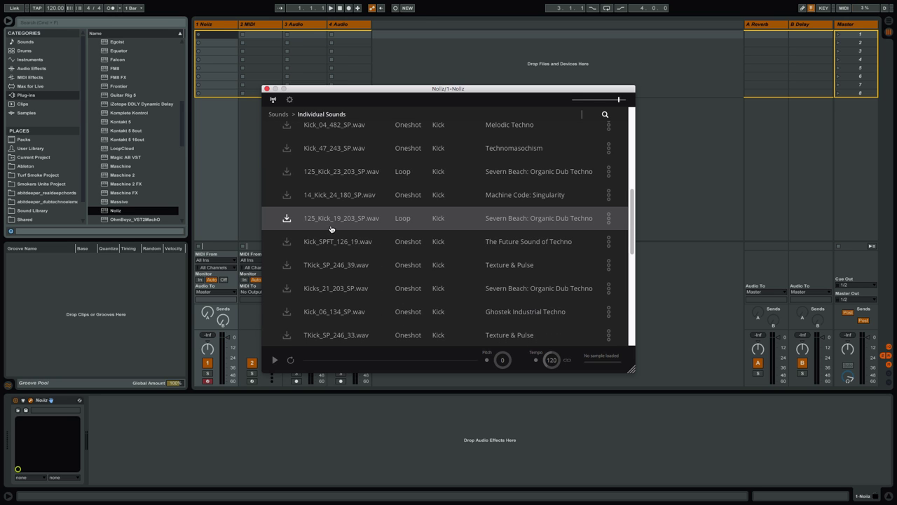
click(333, 222)
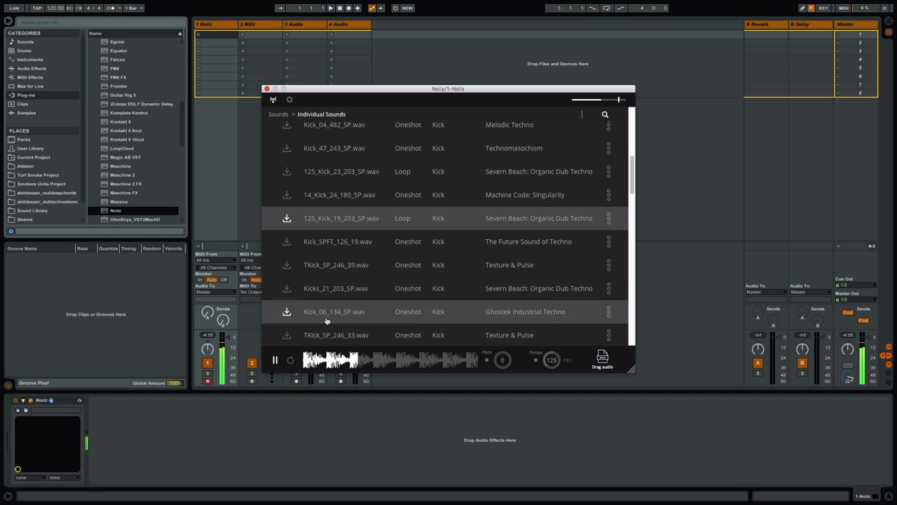
click(275, 360)
scroll(397, 285, up, 10)
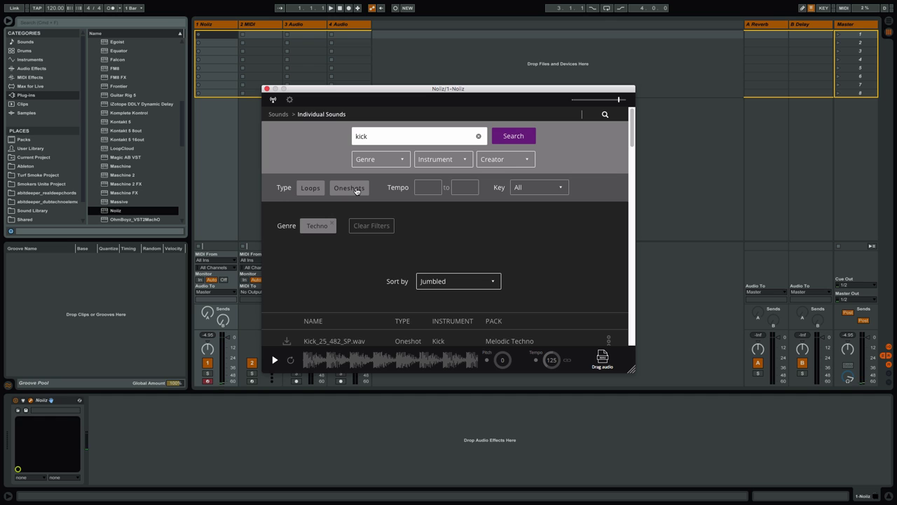
Limit the techno kick results to oneshots and audition Kick_06_134_SP.wav and 14_Kick_33_180_SP.wav
click(356, 190)
scroll(452, 310, down, 10)
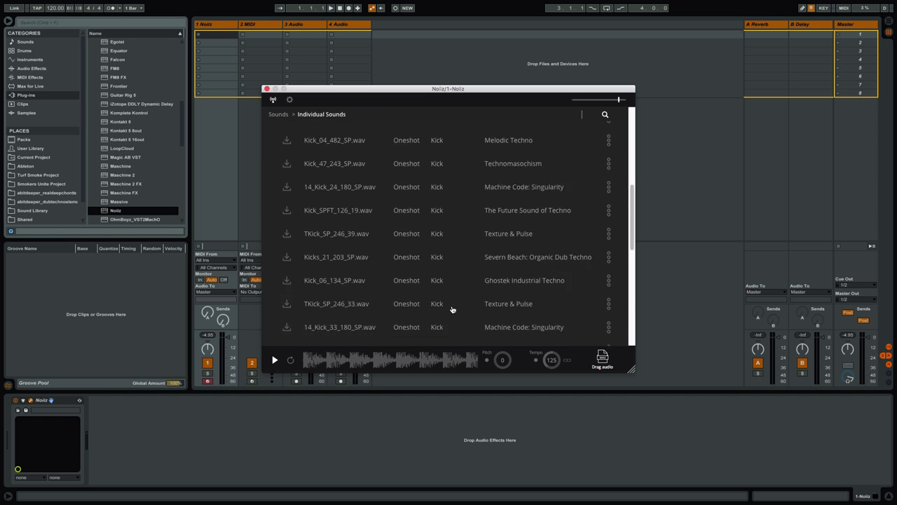
scroll(449, 308, down, 3)
click(324, 248)
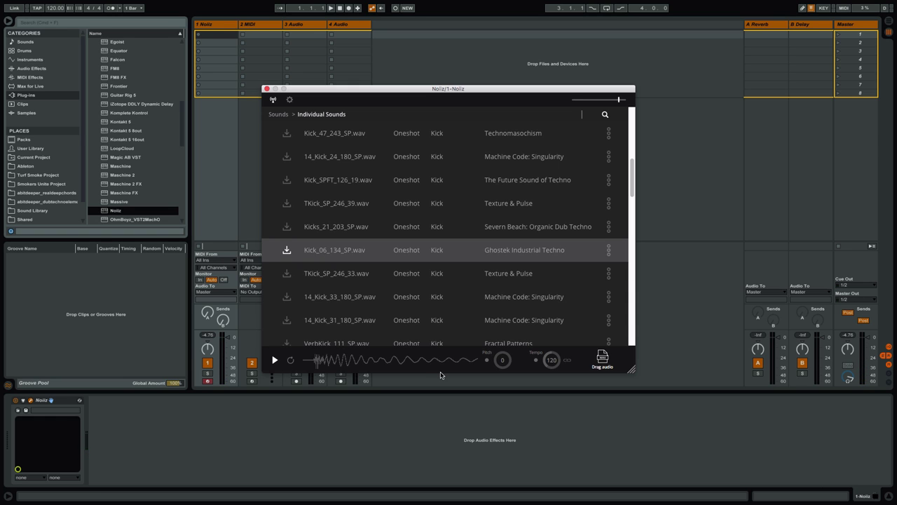
click(312, 297)
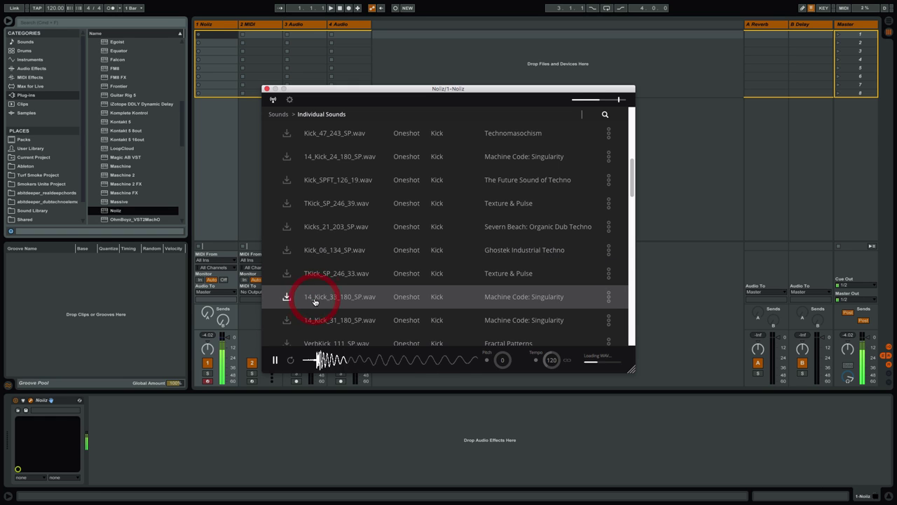
Audition more oneshot kicks further down the results, ending with Kick_34_243_SP.wav
scroll(371, 280, down, 3)
click(343, 284)
scroll(340, 282, down, 3)
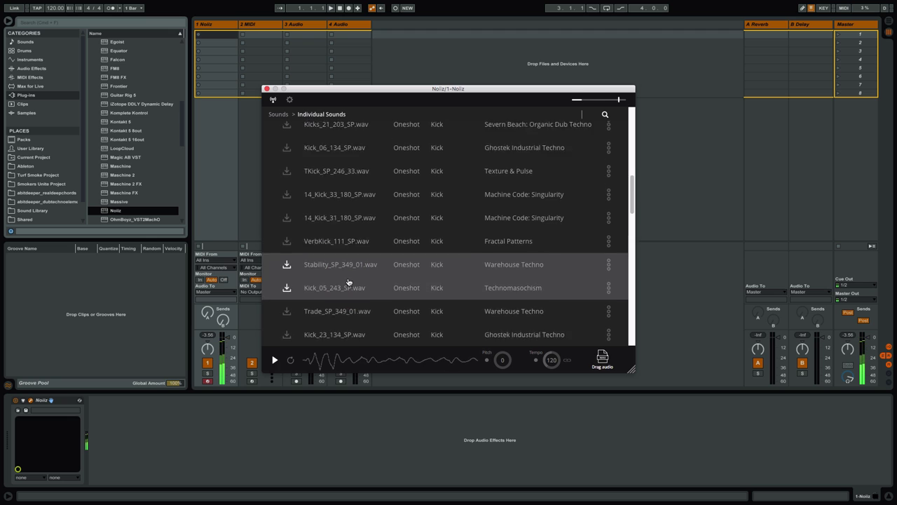
click(336, 278)
scroll(338, 278, down, 3)
click(339, 277)
scroll(338, 278, down, 1)
click(338, 282)
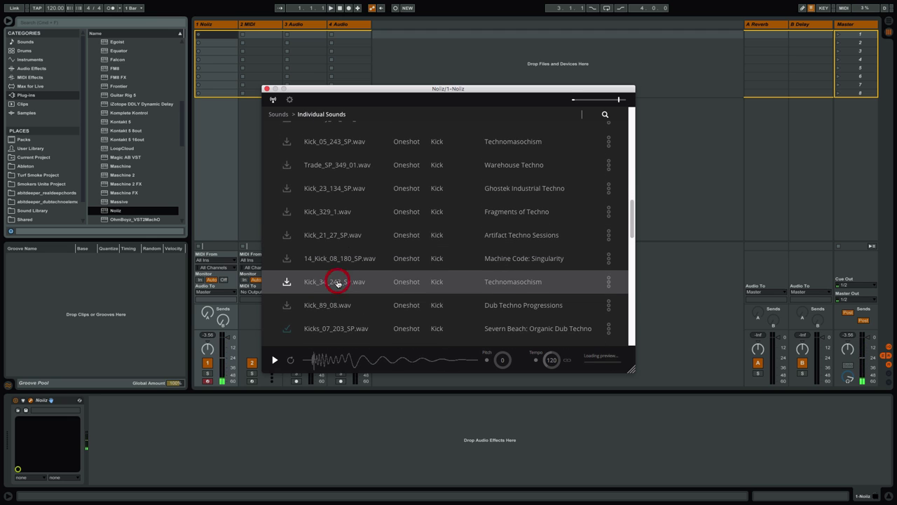
Audition KickNeck_111_SP.wav and Kicks_01_203_SP.wav, and choose Kicks_13_203_SP.wav from the results
scroll(337, 284, down, 4)
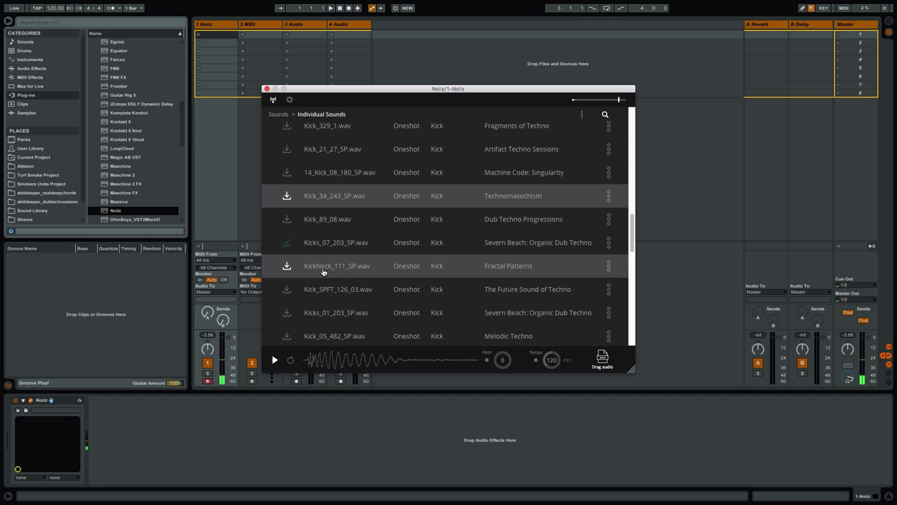
click(323, 271)
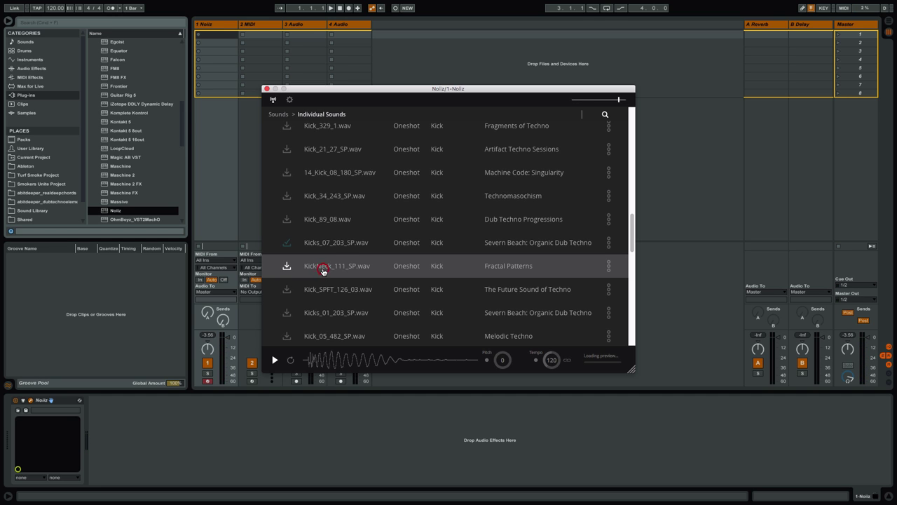
click(329, 312)
scroll(344, 302, down, 8)
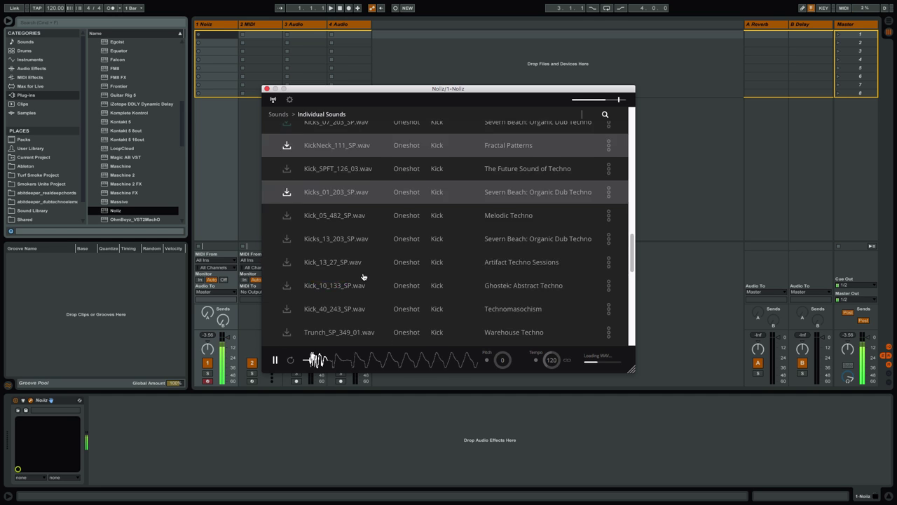
click(330, 176)
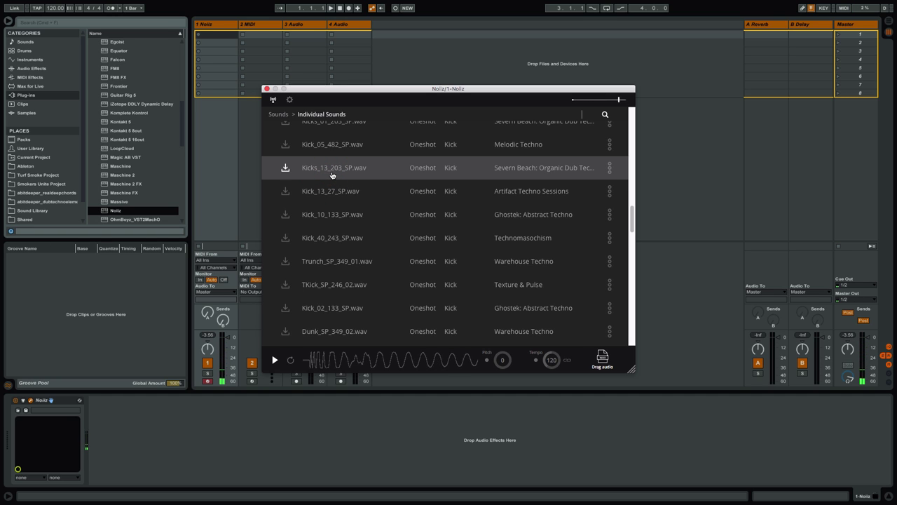
Add an empty Drum Rack to the second MIDI track and place the Kicks_13_203_SP sample on its C1 pad
drag(343, 89, 438, 89)
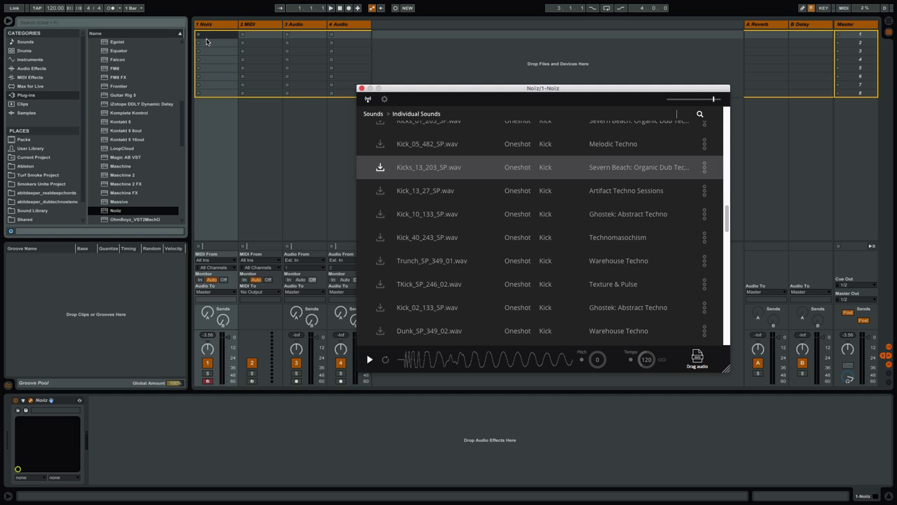
click(255, 30)
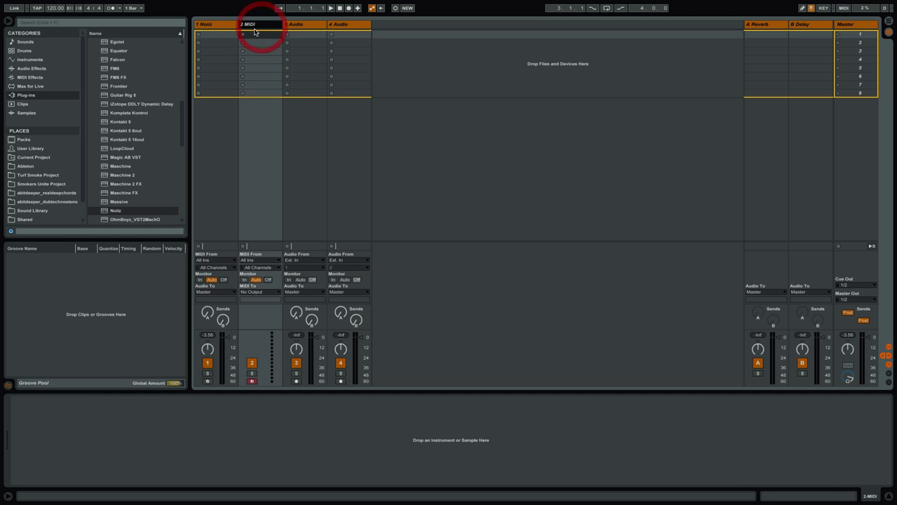
click(27, 53)
double_click(115, 51)
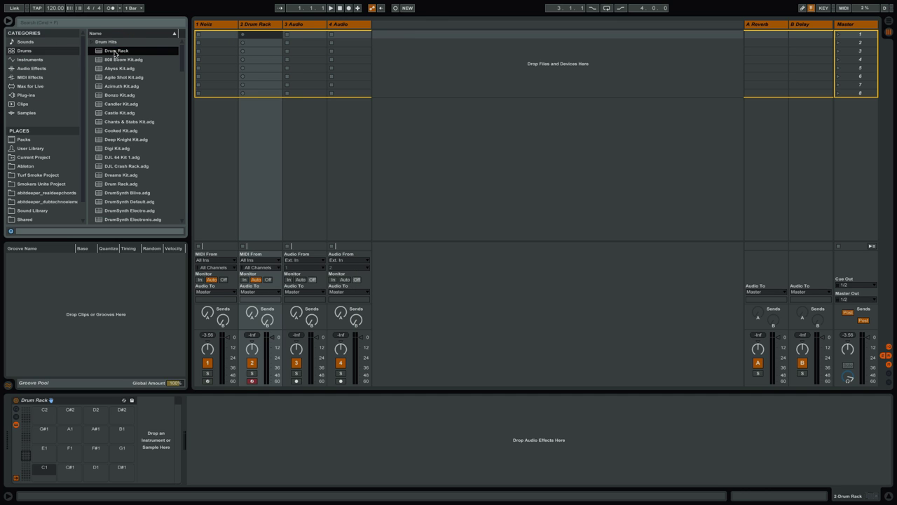
click(224, 33)
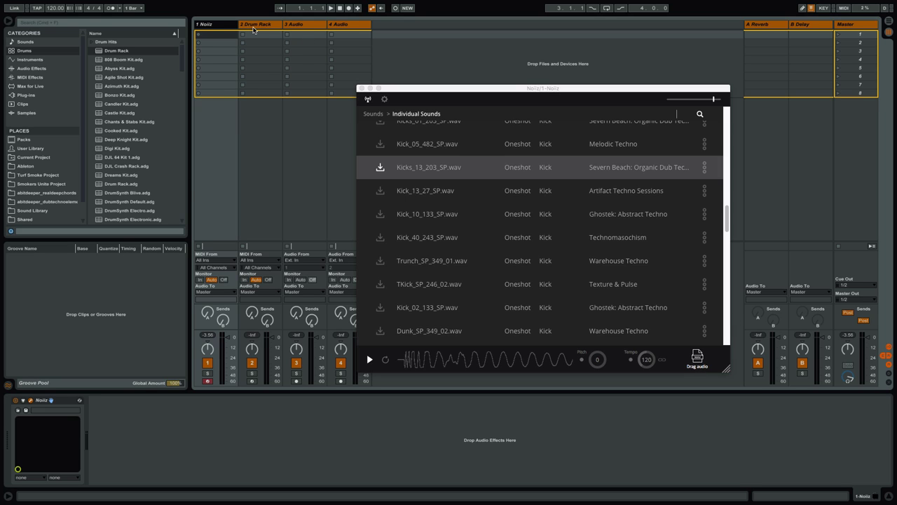
drag(696, 361, 43, 472)
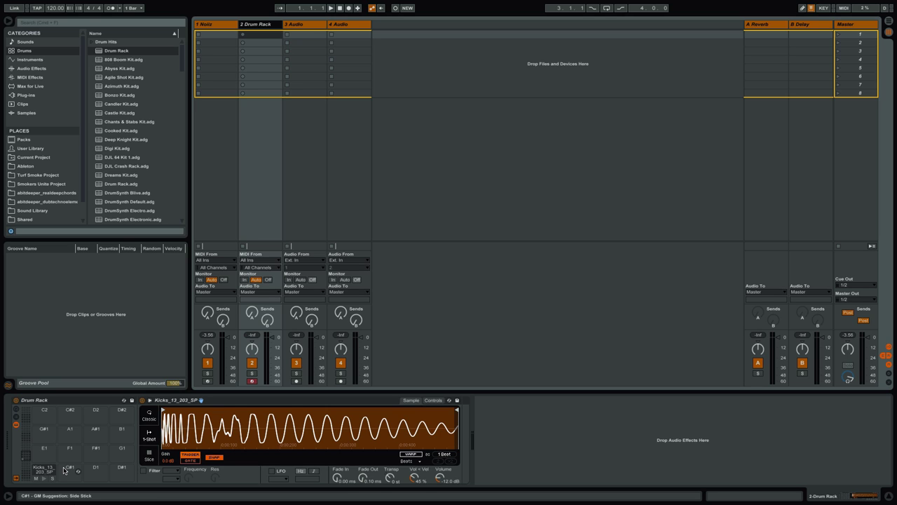
During playback of the kick clip, transpose the kick sample by +3 st and set its fade-out to 141 ms
key(space)
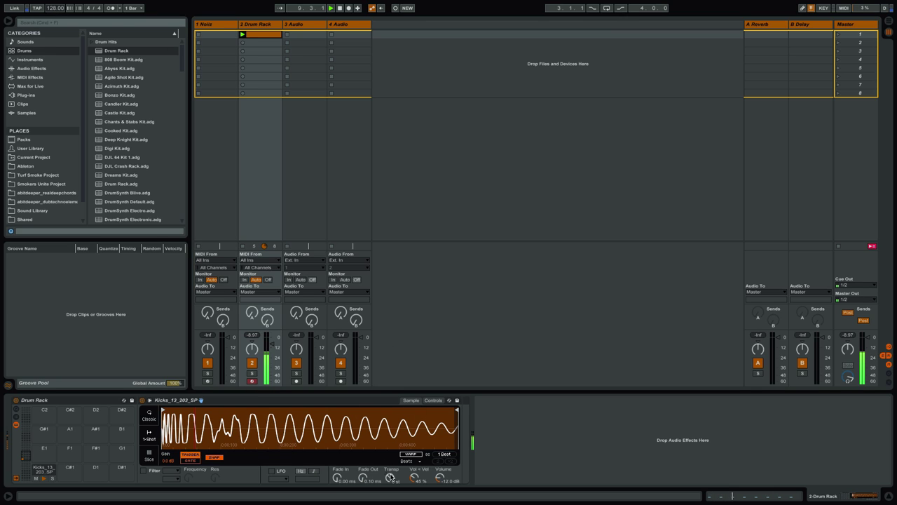
click(391, 477)
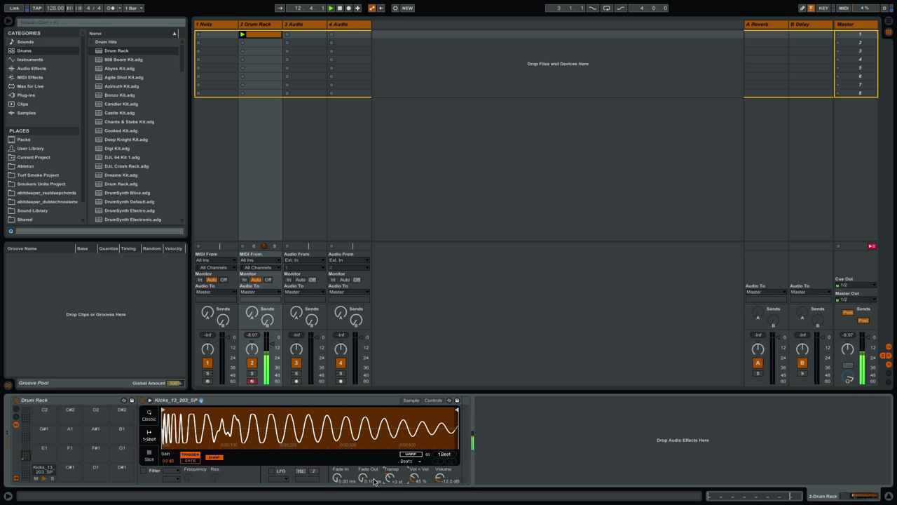
drag(363, 480, 362, 464)
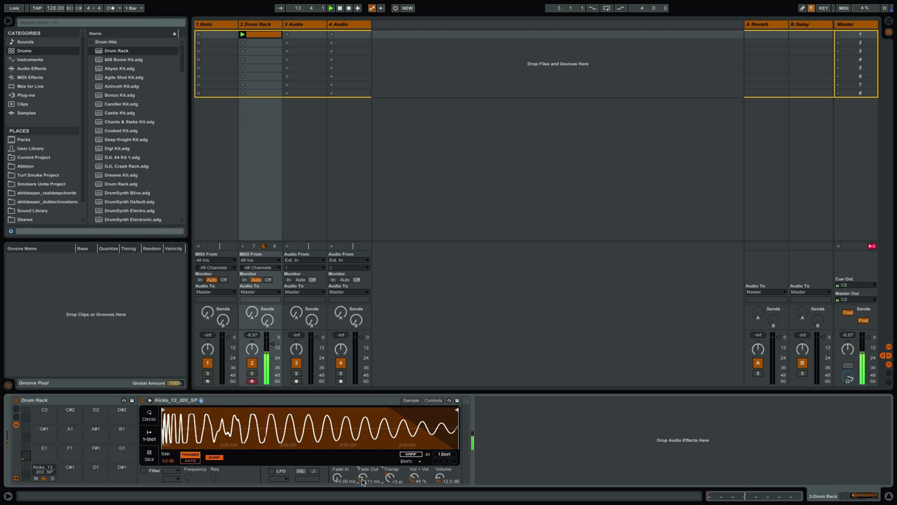
drag(362, 464, 363, 459)
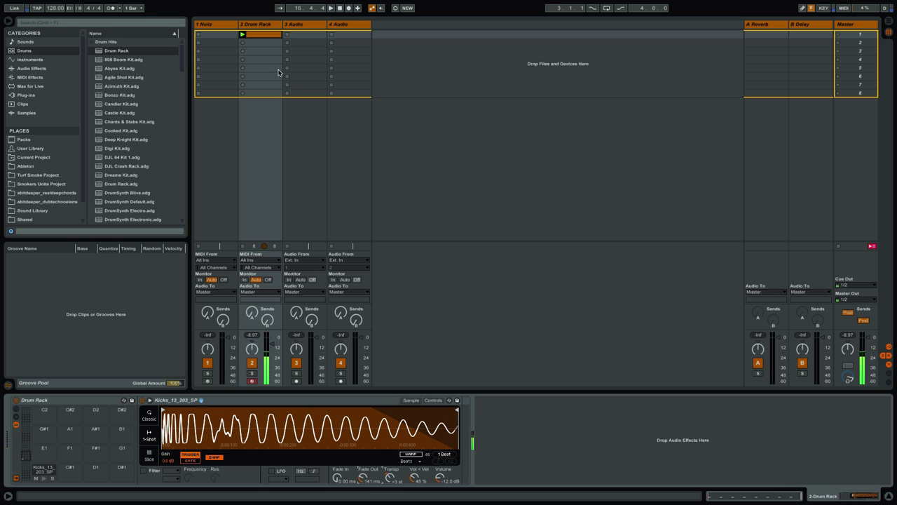
Return to the Noiiz plug-in on the first track and search for "clap", keeping the Techno and Oneshots filters
click(262, 25)
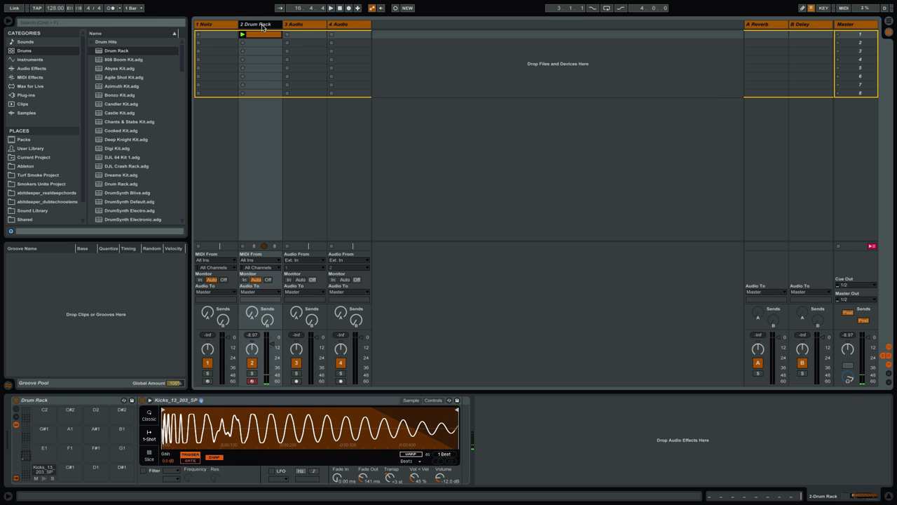
click(224, 26)
click(476, 222)
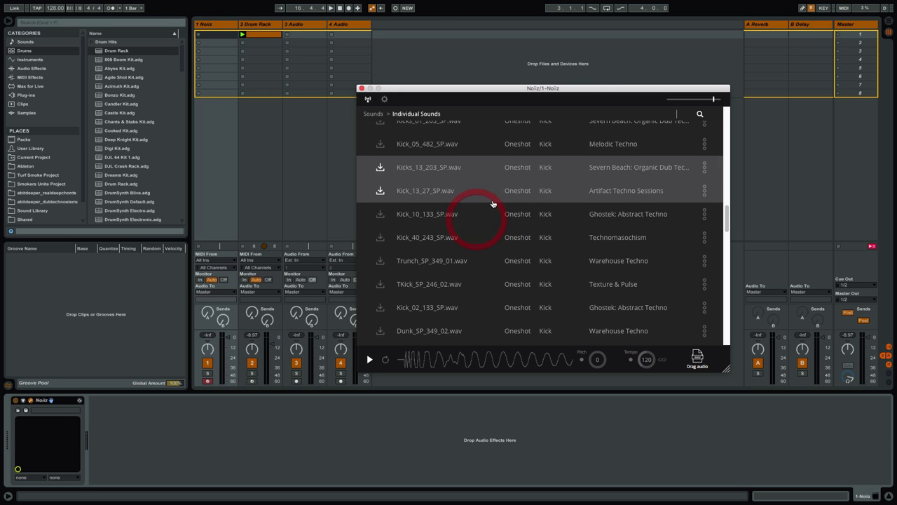
scroll(506, 192, up, 5)
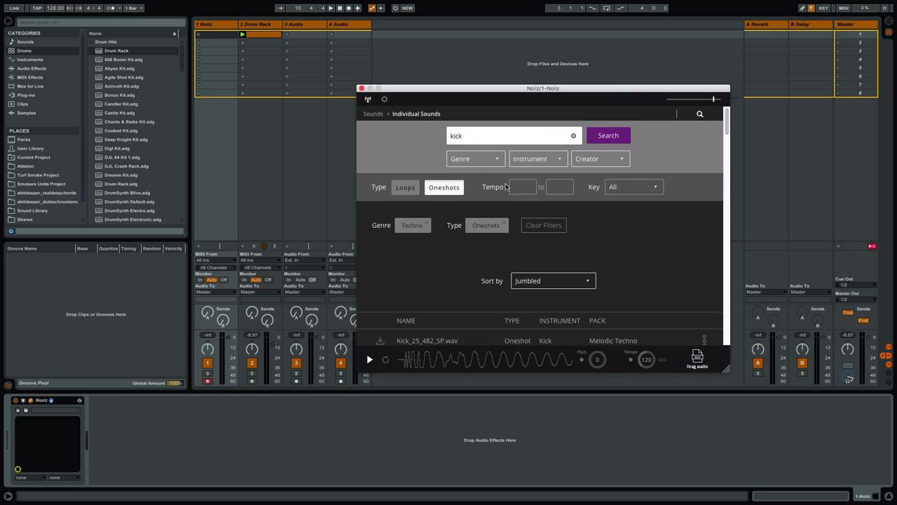
double_click(471, 136)
text(clap)
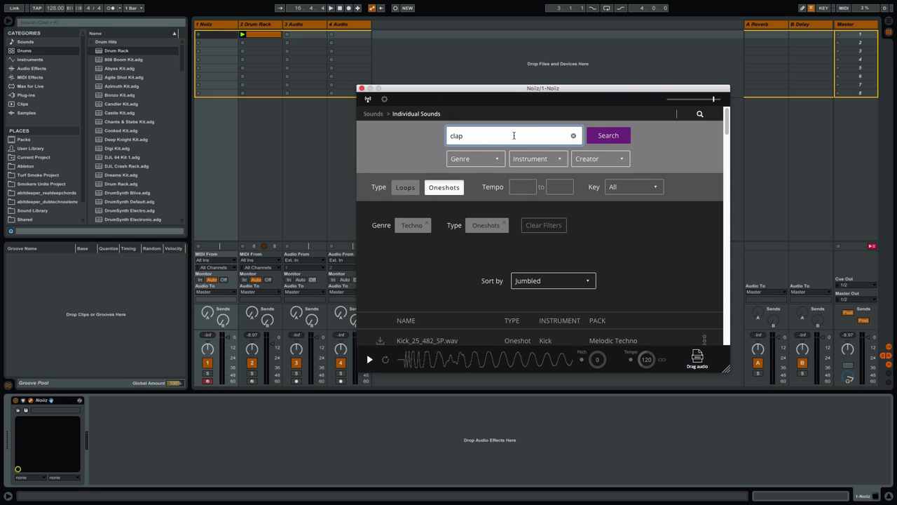
click(607, 135)
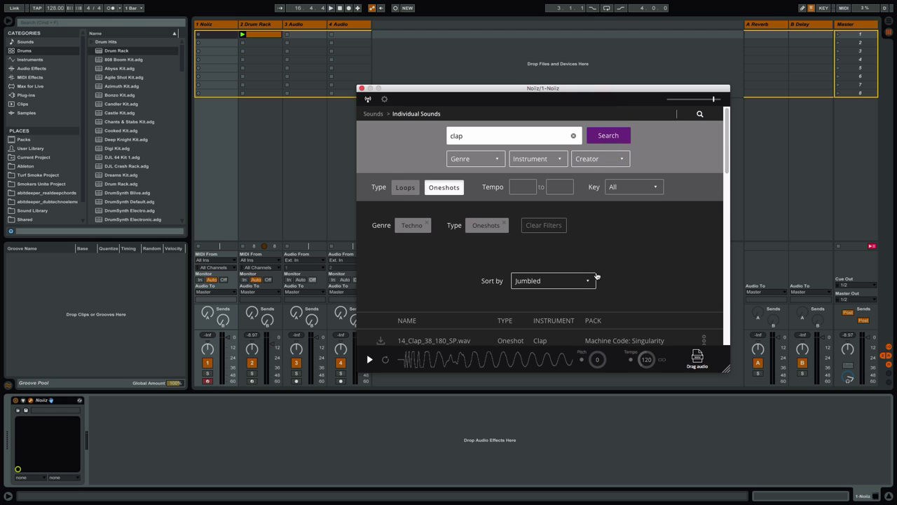
Audition Snare_Clap_28_134_SP.wav, Clap_329_3.wav and Snare_13_27_SP.wav from the clap search results
scroll(596, 274, down, 5)
click(423, 251)
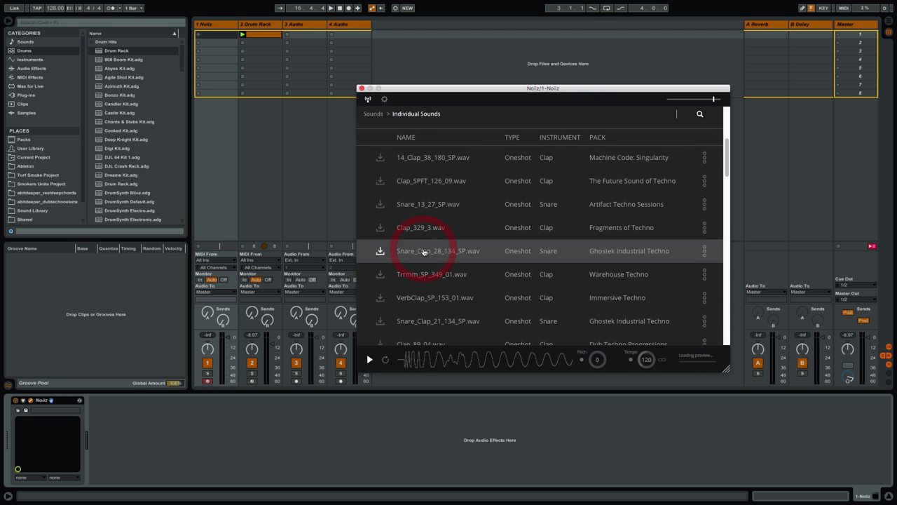
click(411, 227)
click(415, 203)
Audition Snare_02_27_SP.wav, Snare_Clap_27_134_SP.wav and 32_Clap_03_201_SP.wav further along in the clap results
scroll(416, 231, down, 5)
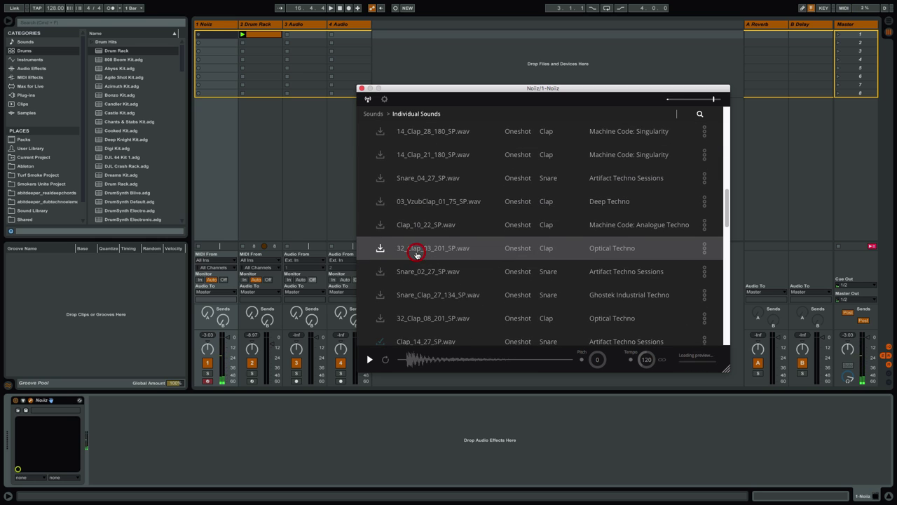
click(420, 272)
click(425, 295)
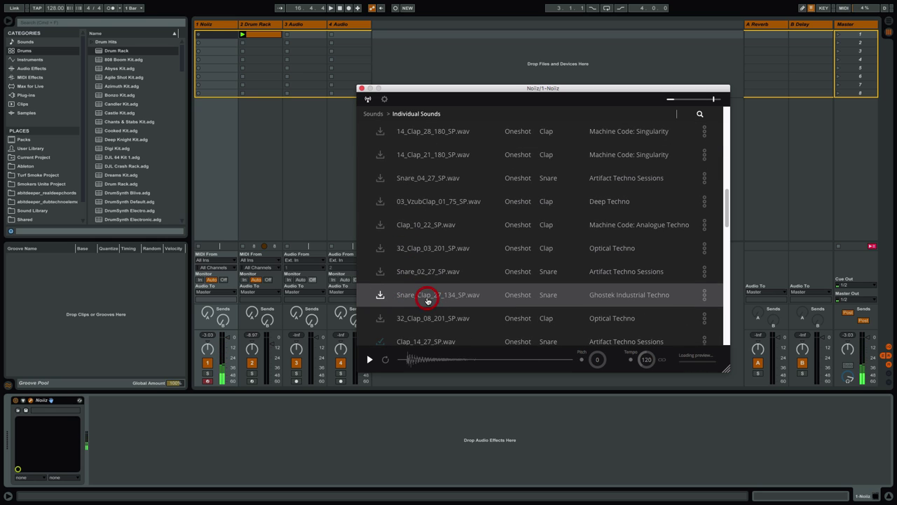
click(426, 273)
click(425, 251)
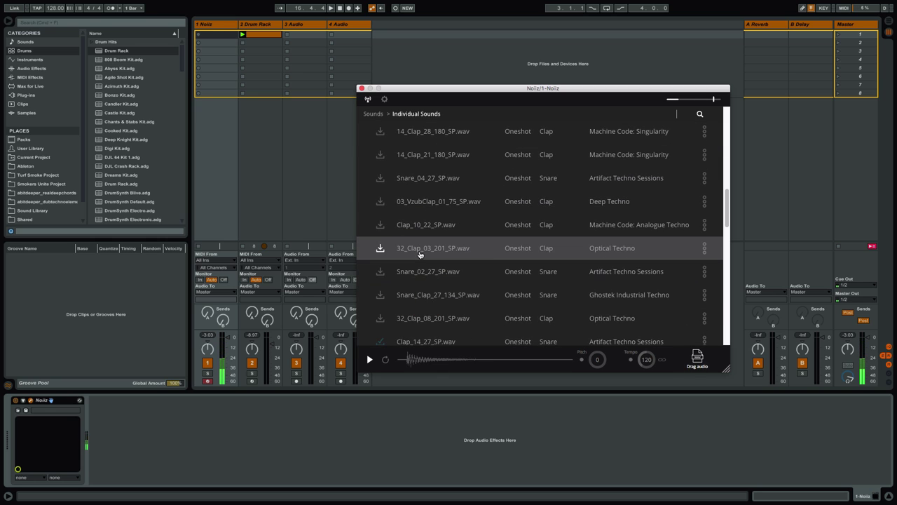
Audition CmpClap_SP_349_01.wav and Clap_01_27_SP.wav, and compare them with VerbClap_SP_153_02.wav
scroll(424, 255, down, 4)
click(426, 260)
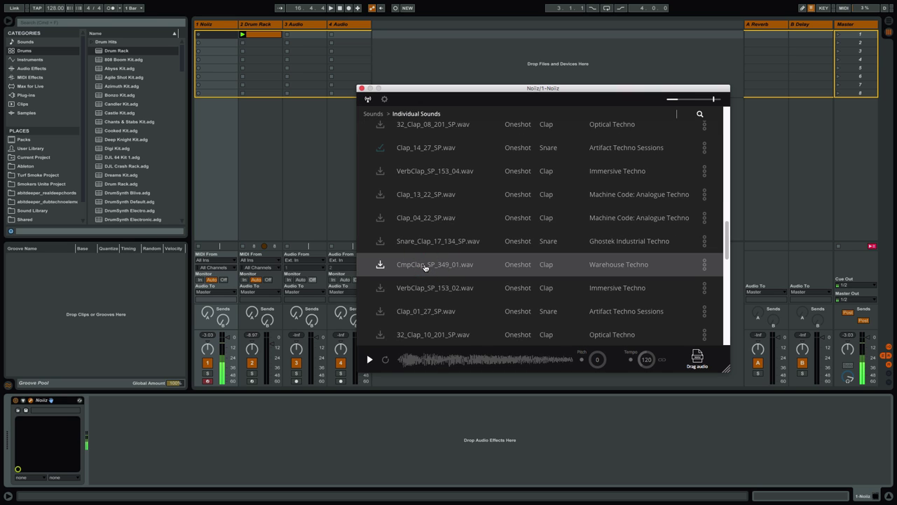
click(419, 288)
scroll(424, 280, down, 3)
click(427, 236)
click(424, 213)
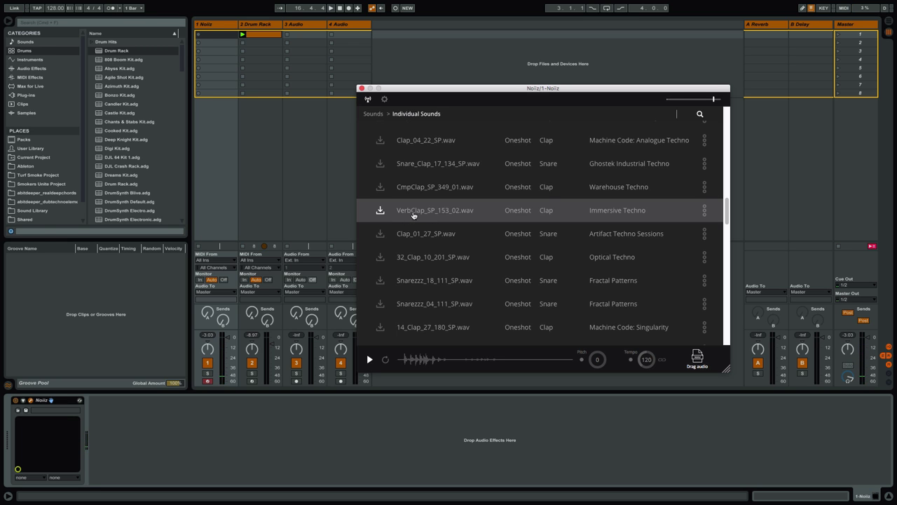
Find VerbClap_SP_153_02.wav again in the clap results and place it on the Drum Rack's C#1 pad
scroll(464, 311, up, 10)
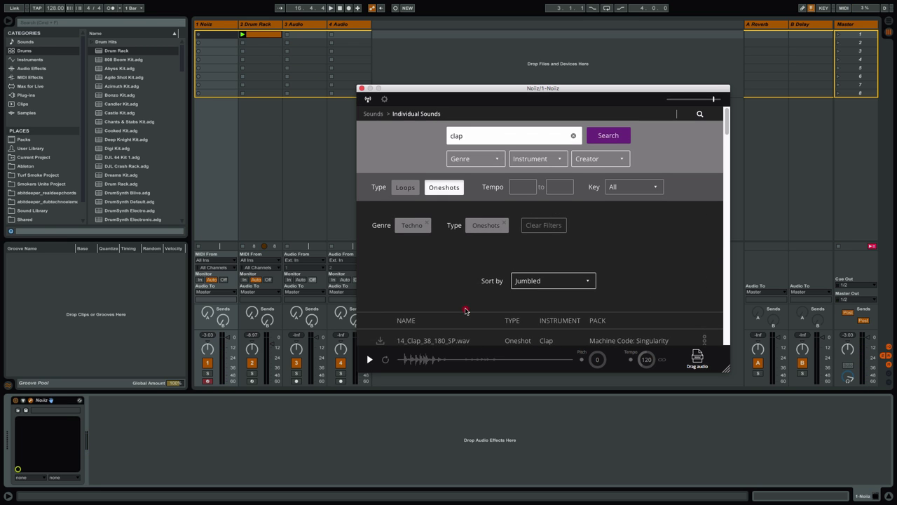
scroll(465, 305, down, 10)
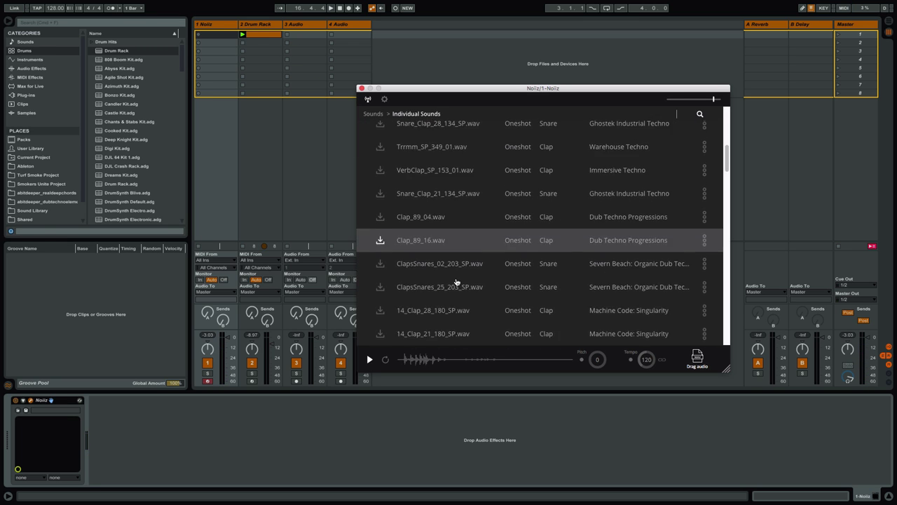
scroll(456, 281, down, 5)
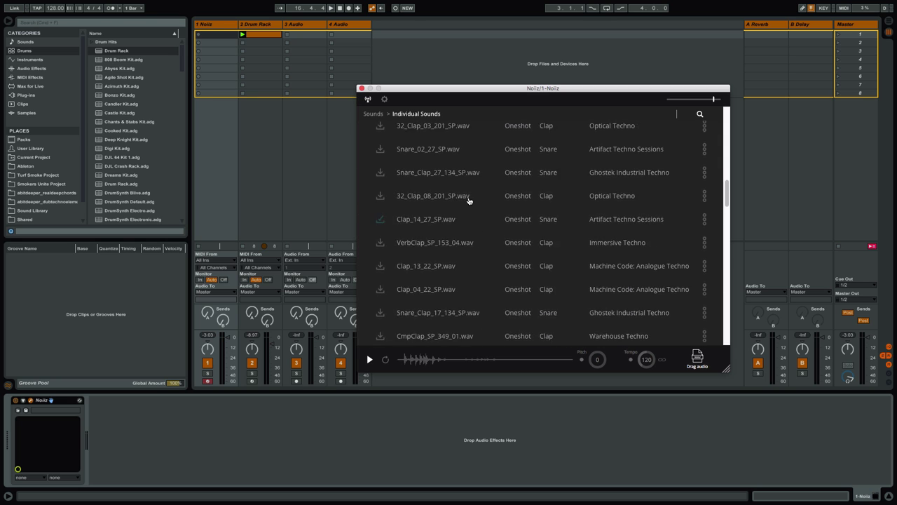
scroll(468, 202, down, 5)
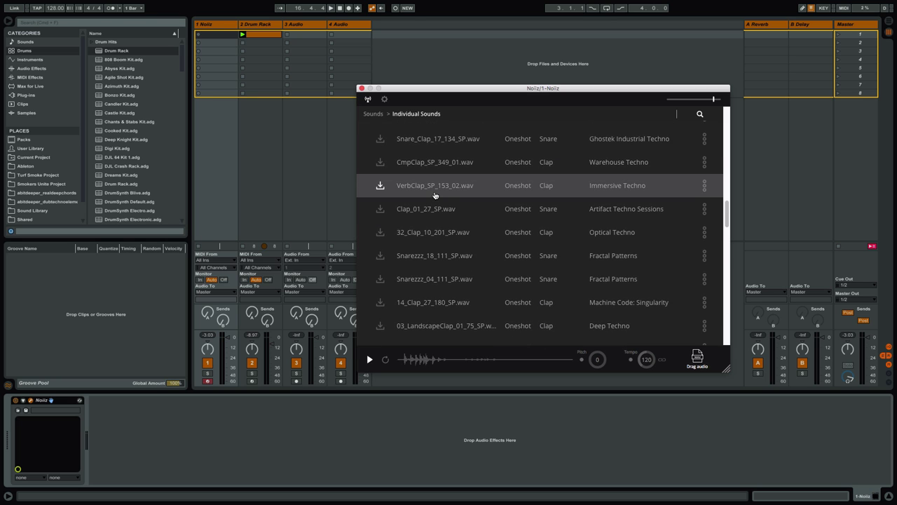
click(487, 188)
drag(697, 358, 69, 478)
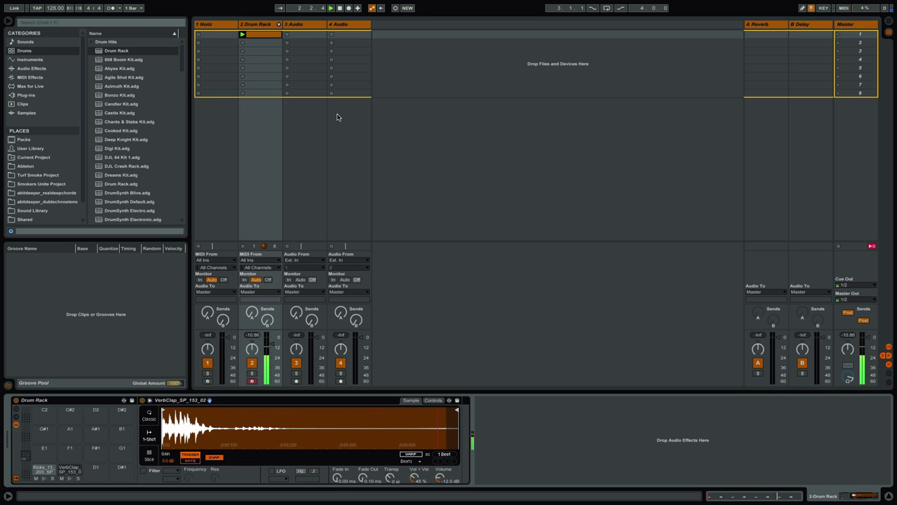
Unfold the Drum Rack track to show its kick and clap chains, and return to Noiiz on the first track
click(279, 24)
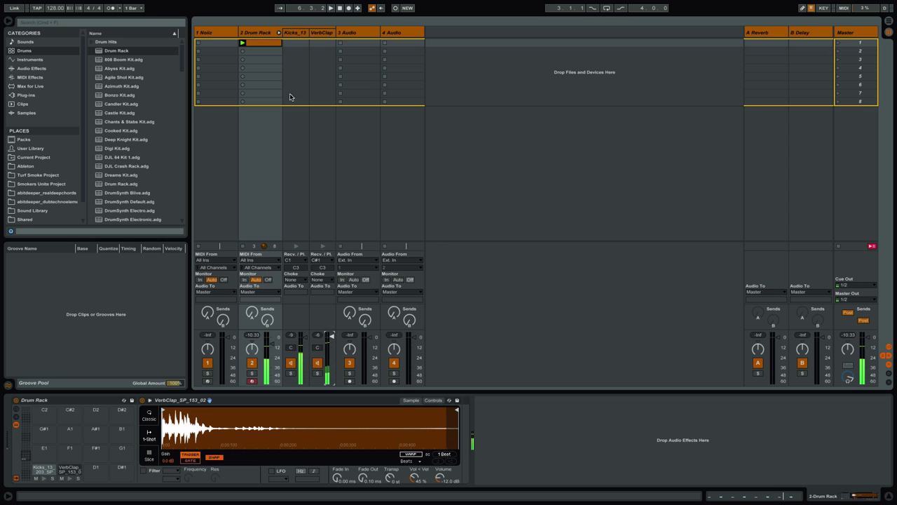
click(254, 35)
click(204, 32)
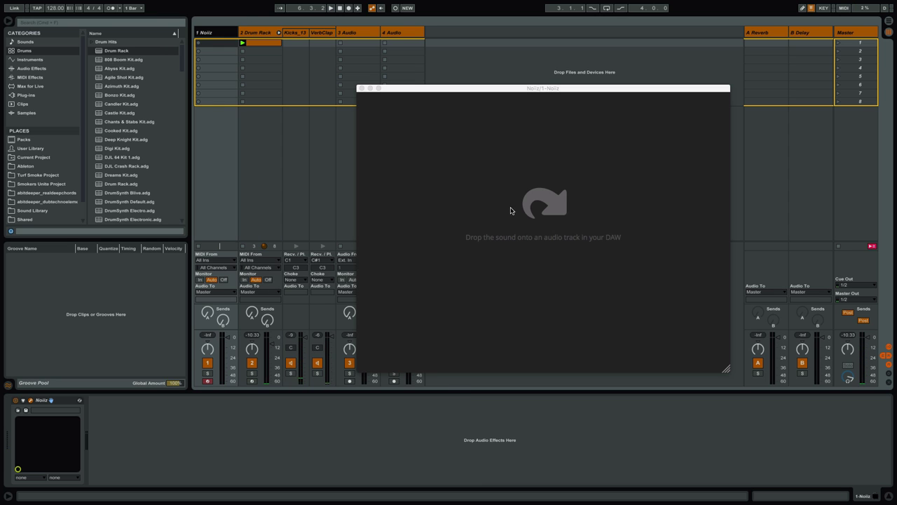
Audition further clap results, including Clap_03_27_SP.wav, Snare_Clap_08_134_SP.wav and Clap_89_06.wav
scroll(483, 253, down, 5)
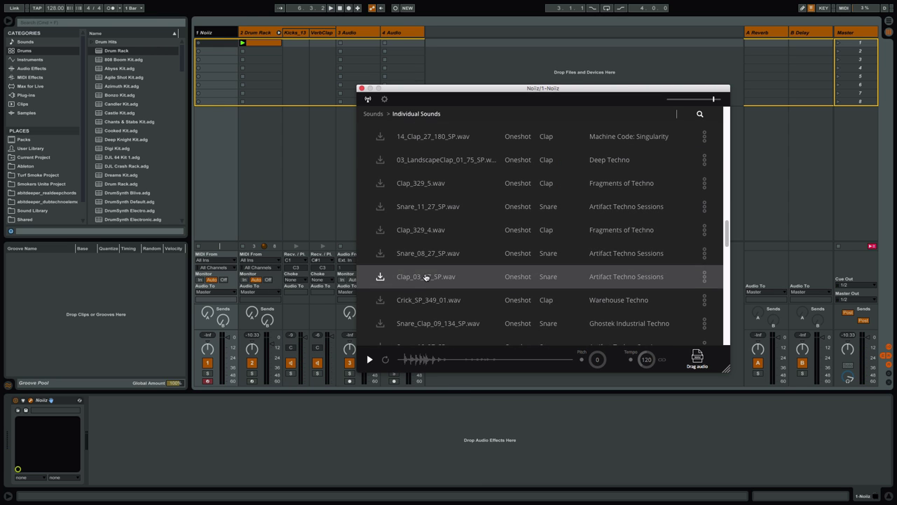
click(423, 282)
scroll(423, 282, down, 5)
click(423, 282)
scroll(431, 279, down, 6)
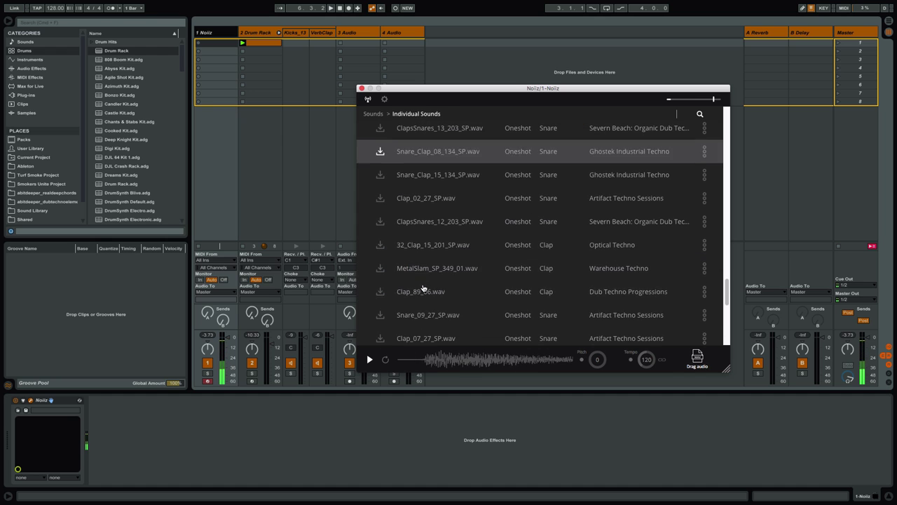
click(425, 291)
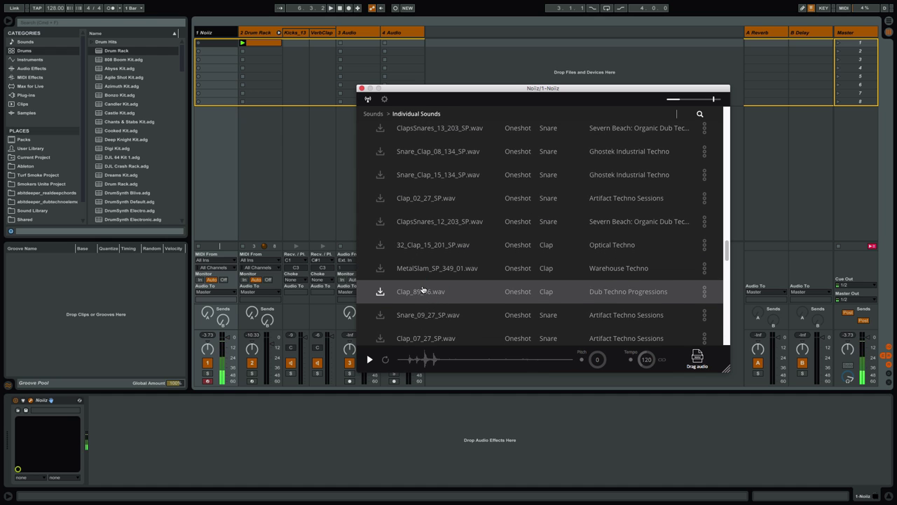
Audition Clap_07_27_SP.wav and 14_Clap_17_180_SP.wav from the clap results
scroll(423, 285, down, 1)
scroll(423, 285, down, 2)
click(411, 256)
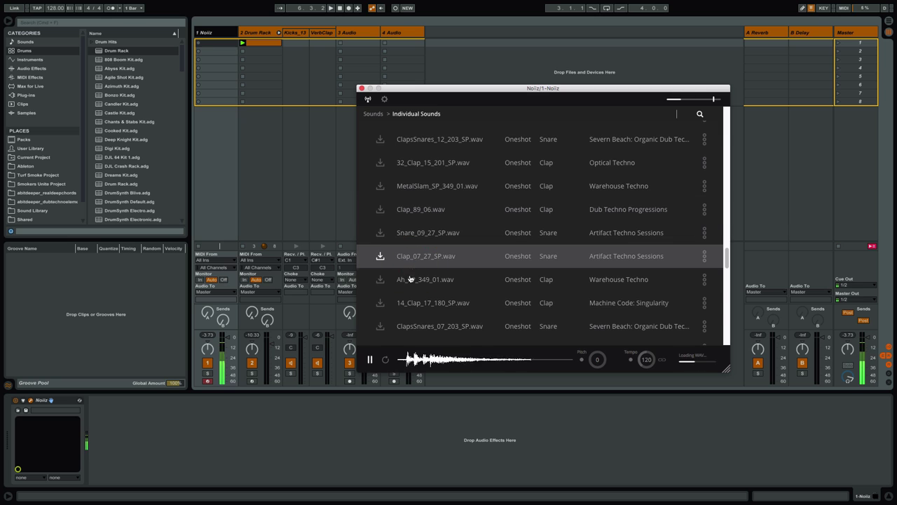
click(410, 299)
scroll(420, 294, down, 4)
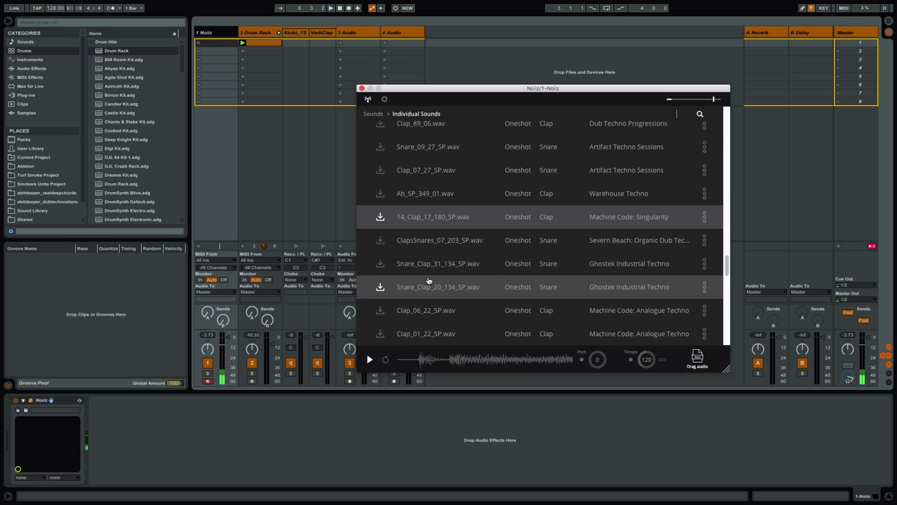
Audition Snare_Clap_20_134_SP.wav, 32_Clap_01_201_SP.wav and 32_Clap_06_201_SP.wav from the clap results
click(427, 291)
scroll(427, 287, down, 8)
click(422, 240)
scroll(430, 279, down, 1)
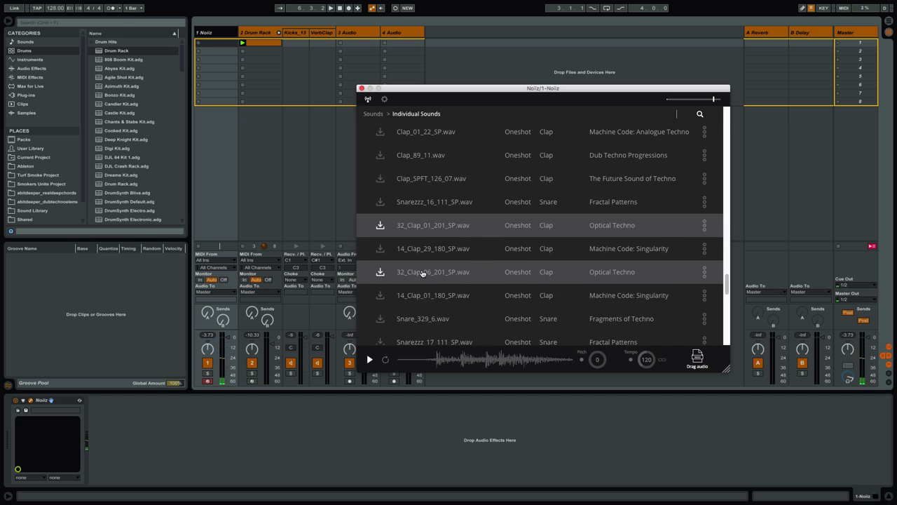
click(422, 273)
Audition Snare_329_6.wav and Snarezzz_09_111_SP.wav from the clap results
scroll(452, 272, down, 1)
scroll(456, 266, down, 1)
click(411, 286)
scroll(435, 280, down, 4)
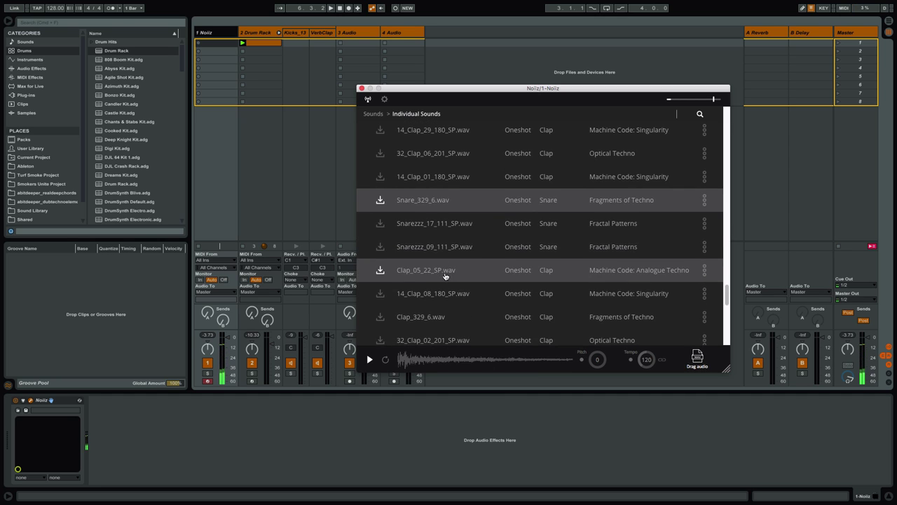
click(416, 255)
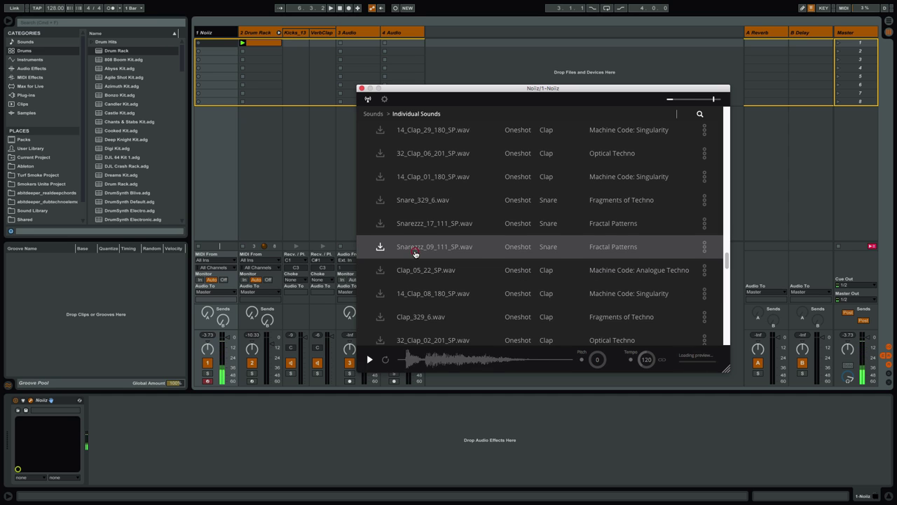
click(543, 149)
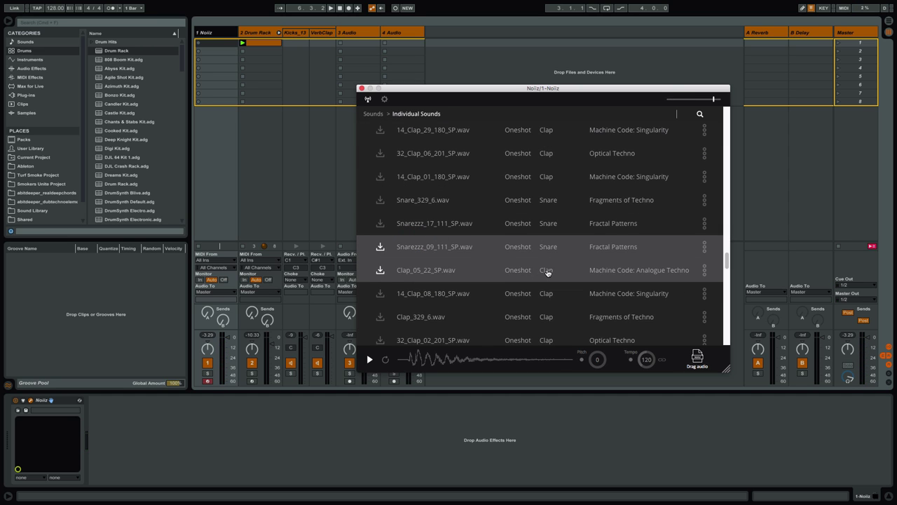
Narrow the clap search with the Clap instrument filter, keeping the Techno and Oneshots filters
scroll(546, 272, up, 15)
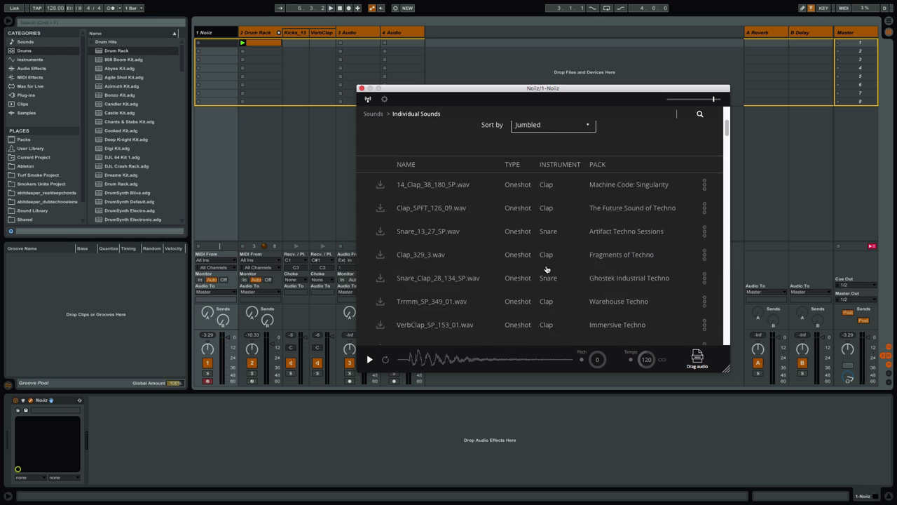
scroll(551, 258, down, 2)
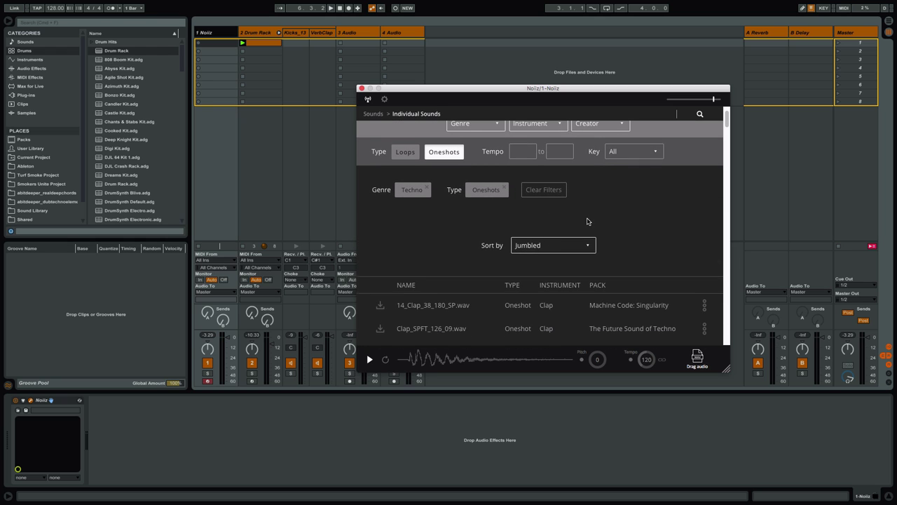
scroll(587, 222, down, 1)
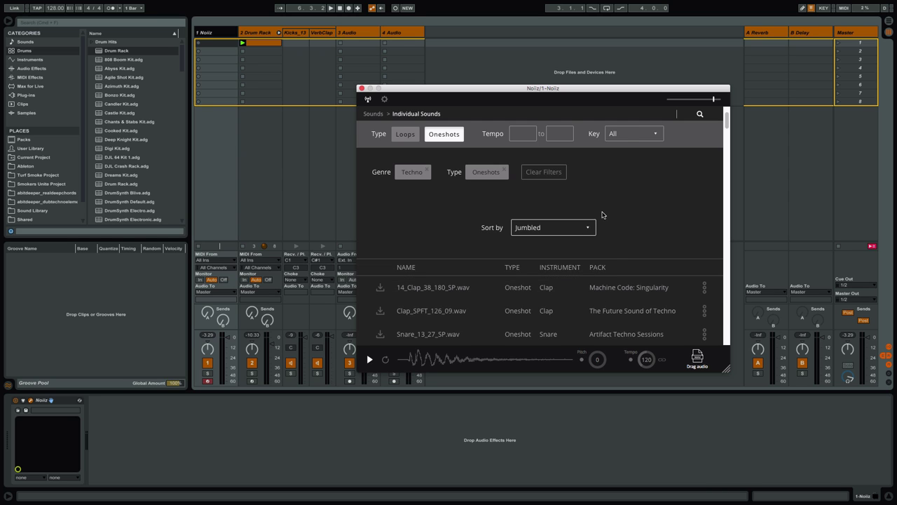
scroll(602, 213, up, 3)
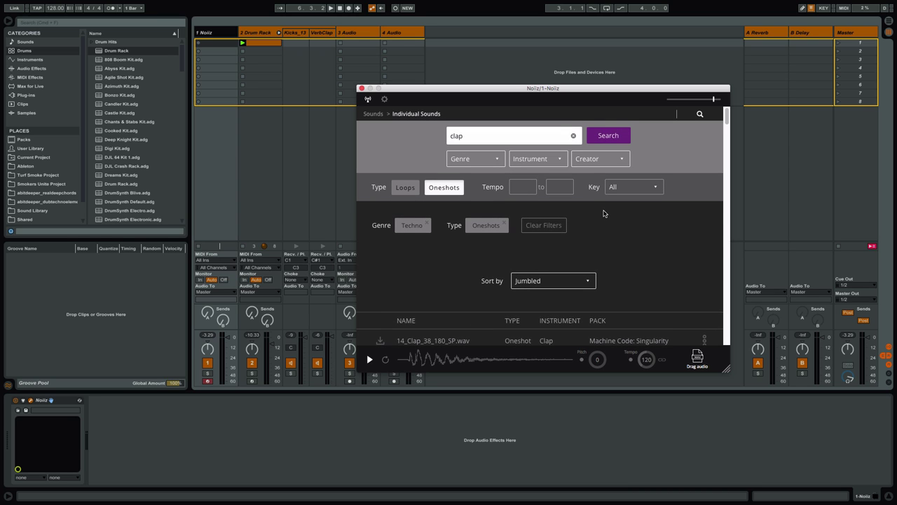
click(558, 163)
scroll(571, 264, down, 4)
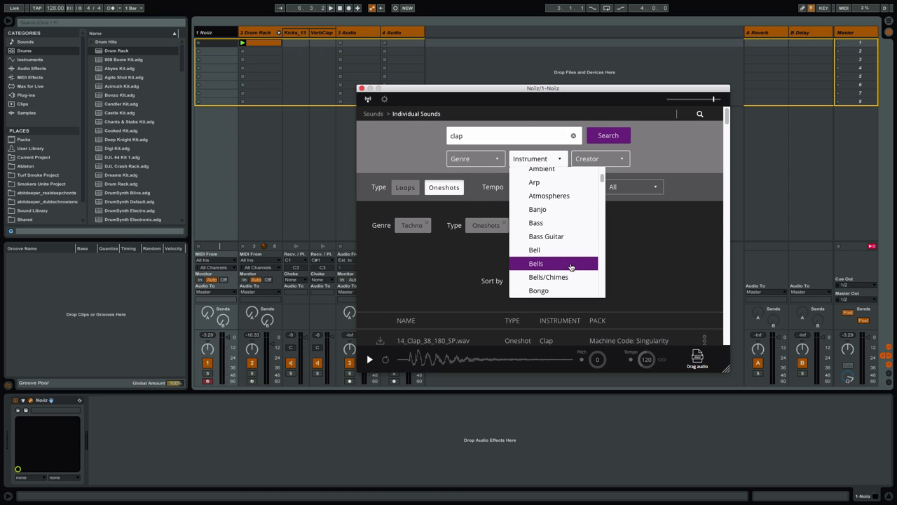
scroll(570, 264, down, 5)
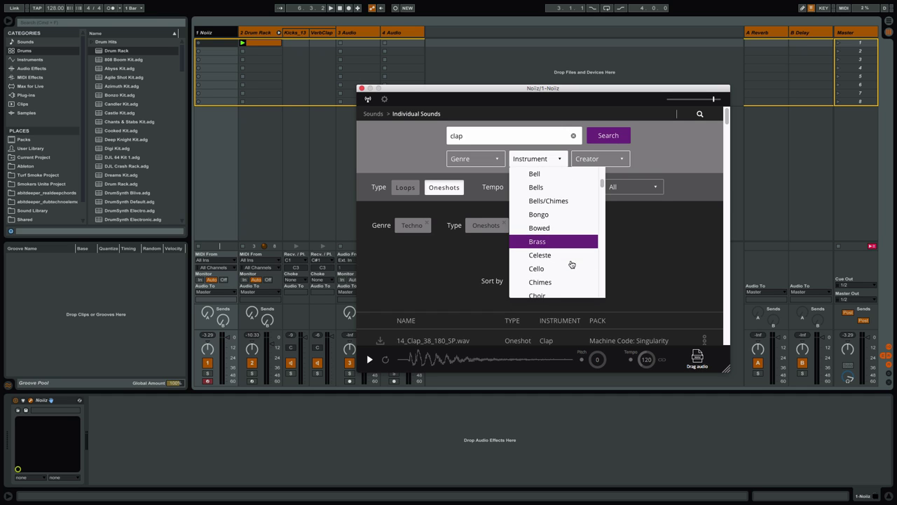
scroll(569, 266, down, 4)
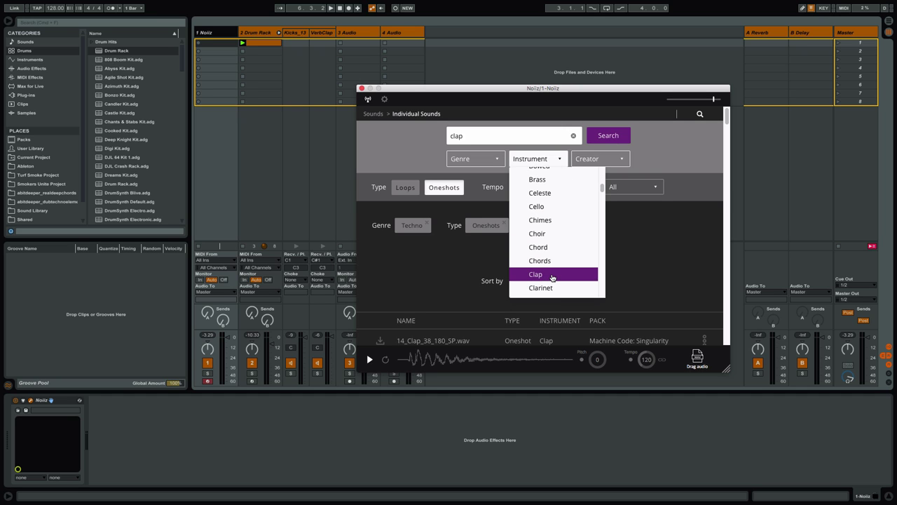
click(552, 274)
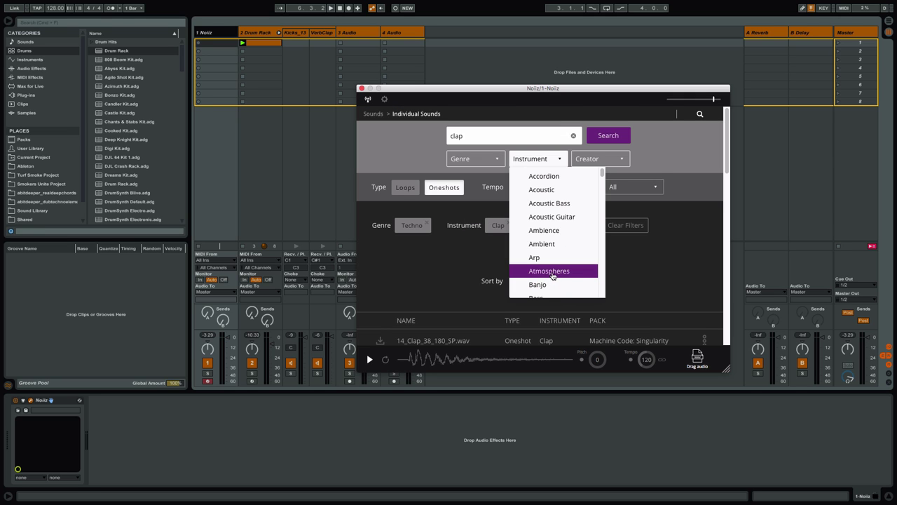
click(622, 271)
Audition Clap_10_22_SP.wav and Clap_13_22_SP.wav from the filtered results, and replay Clap_10_22_SP.wav
scroll(561, 284, down, 6)
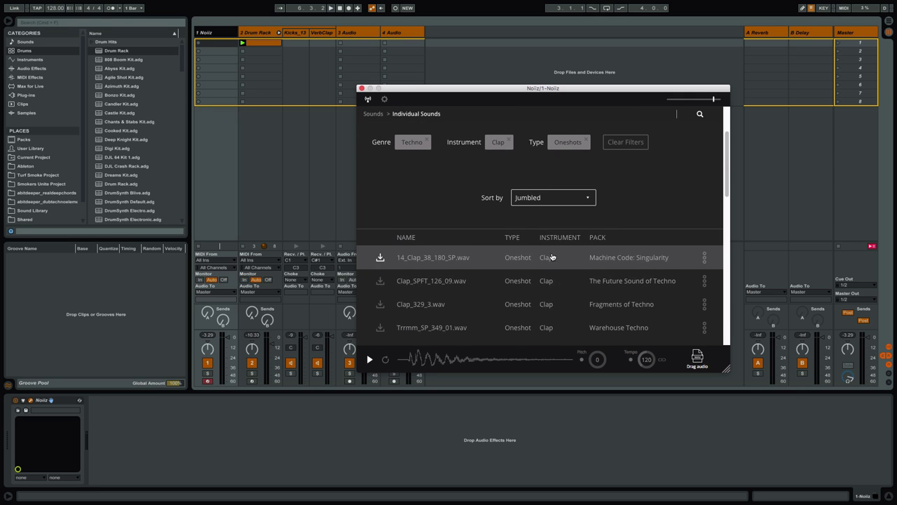
scroll(552, 291, down, 3)
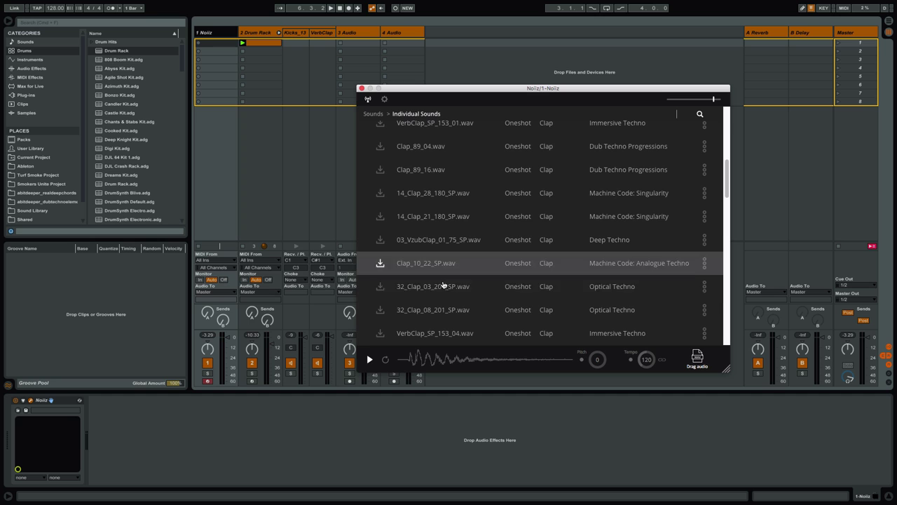
click(417, 267)
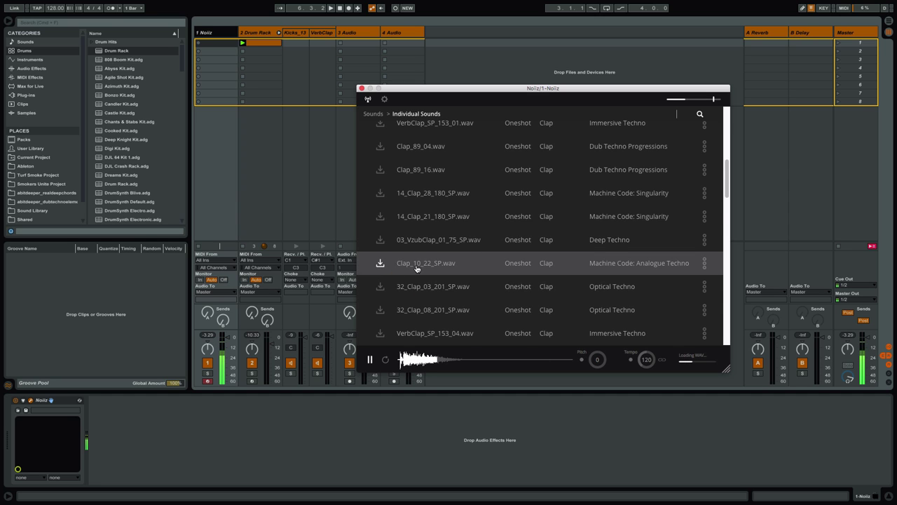
scroll(407, 273, down, 3)
click(405, 276)
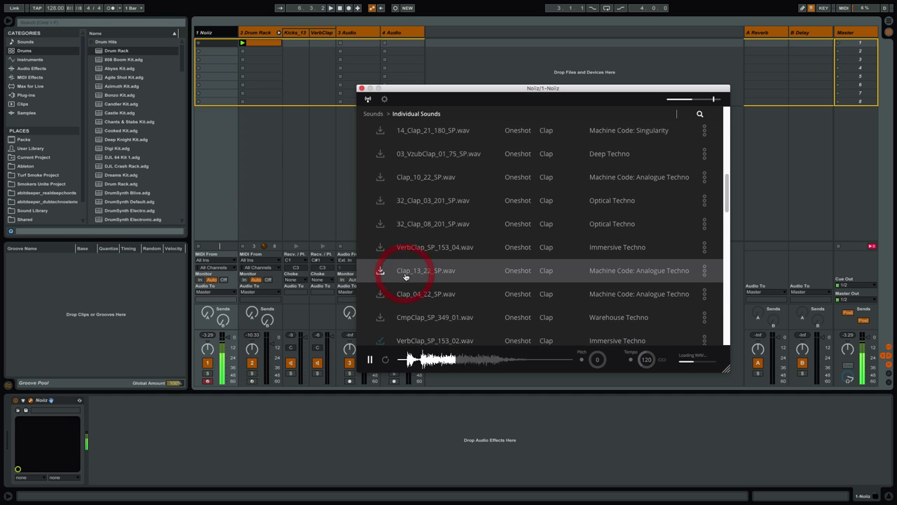
click(414, 179)
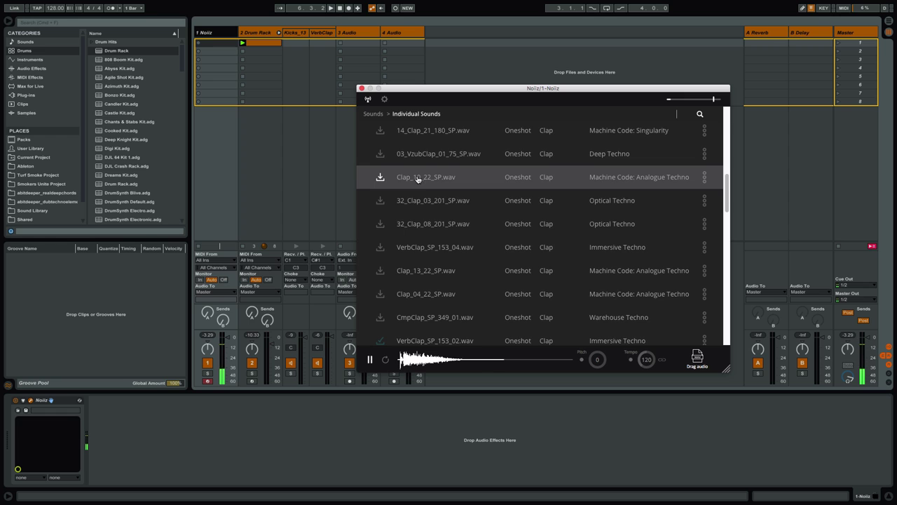
Load Clap_10_22_SP.wav onto the D1 pad of the Drum Rack
drag(697, 359, 259, 32)
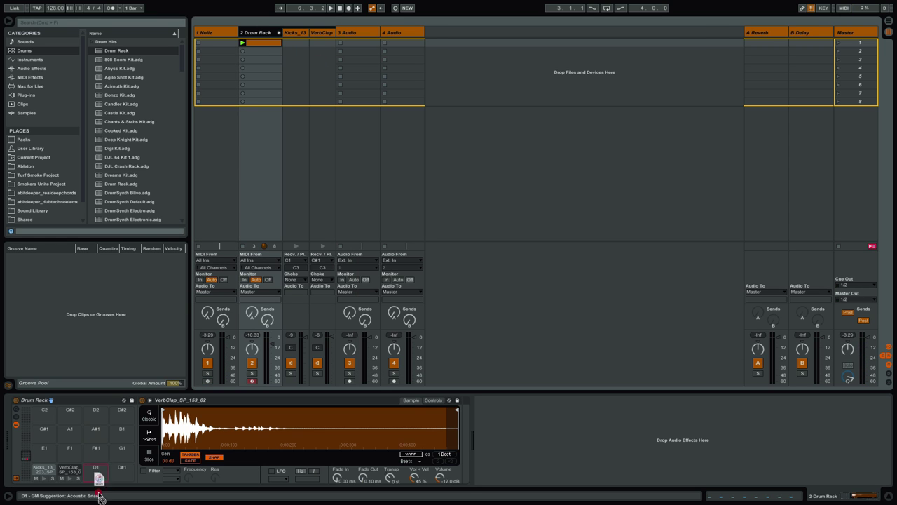
drag(94, 483, 96, 477)
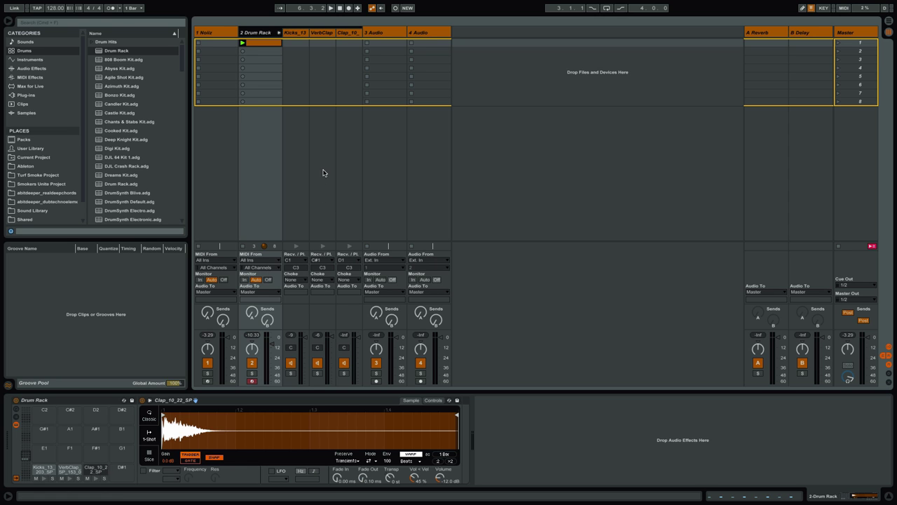
Audition Clap_329_4.wav, Clap_329_5.wav and 03_LandscapeClap_01_75_SP.wav in Noiiz, and load the LandscapeClap onto the Drum Rack's D#1 pad
click(205, 32)
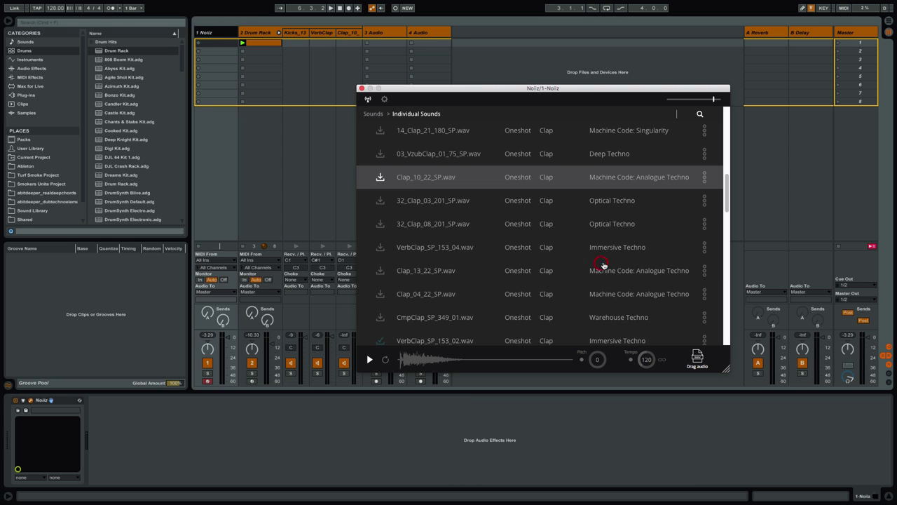
scroll(478, 306, down, 5)
click(420, 283)
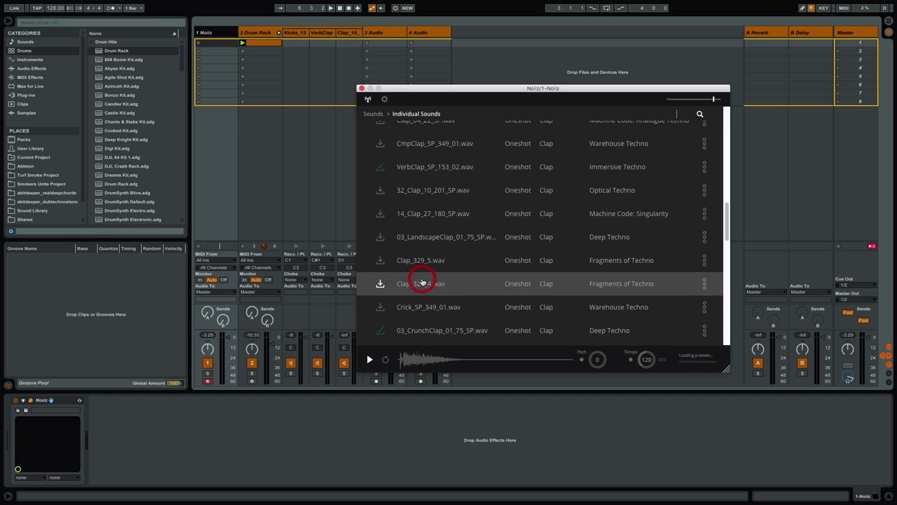
click(417, 261)
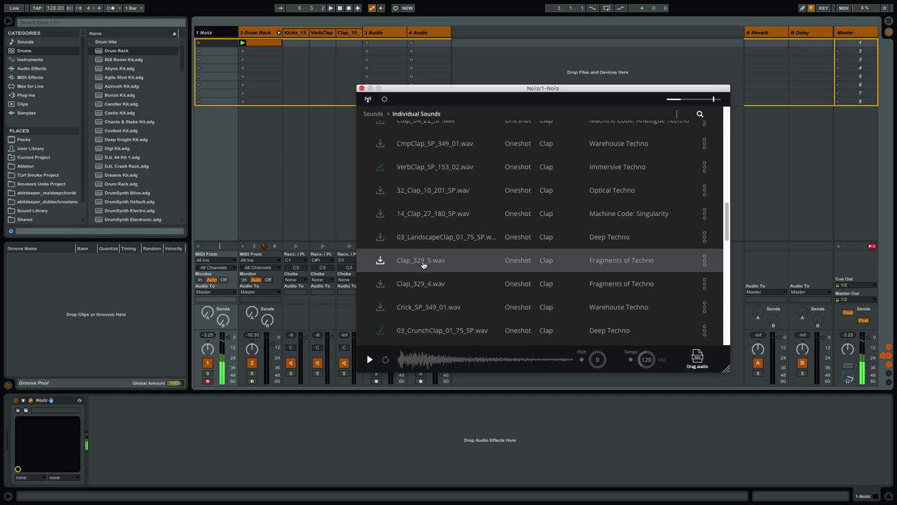
click(422, 238)
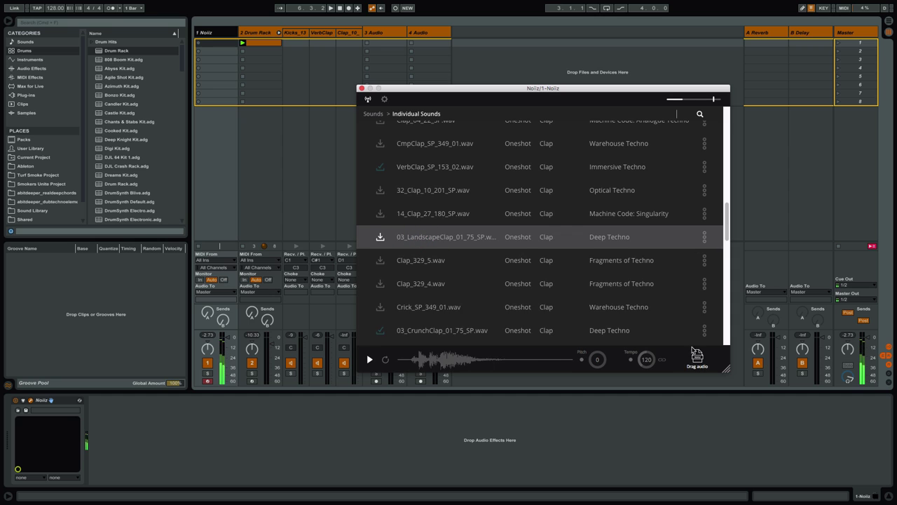
drag(422, 237, 123, 468)
Overdub an eight-hit LandscapeClap pattern across the two-bar Drum Rack clip during playback, and end the recording
key(space)
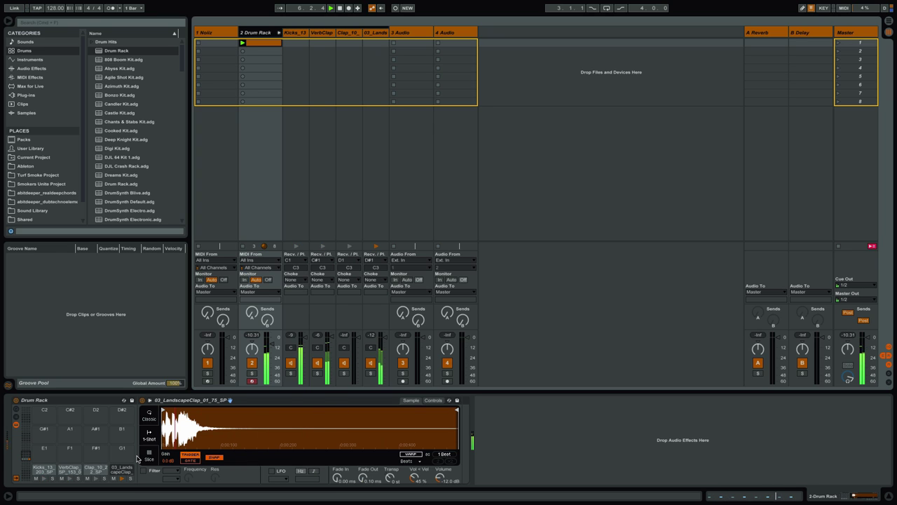
key(shift+Tab)
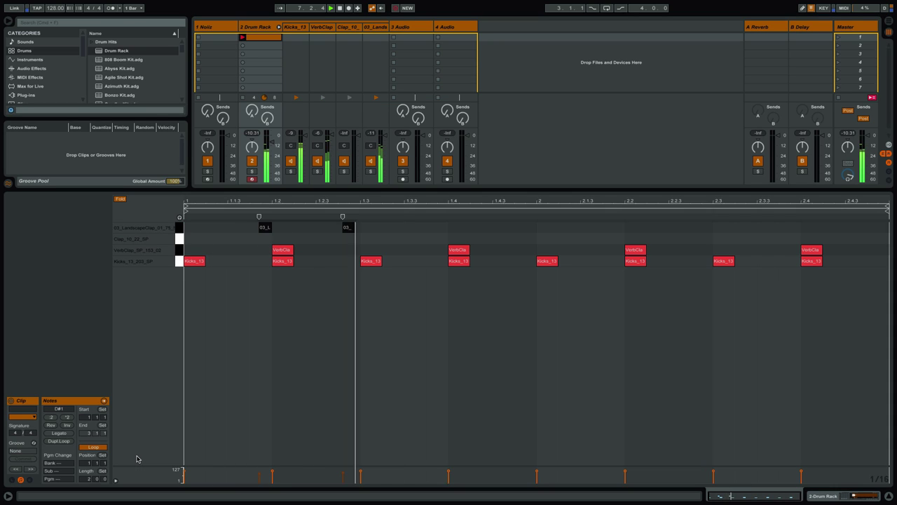
key(e)
key(e)
key(e)
key(e)
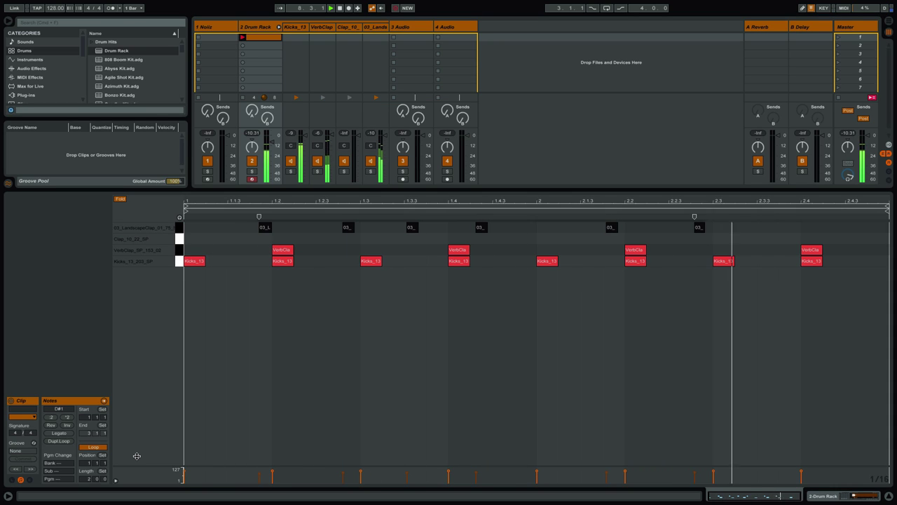
key(e)
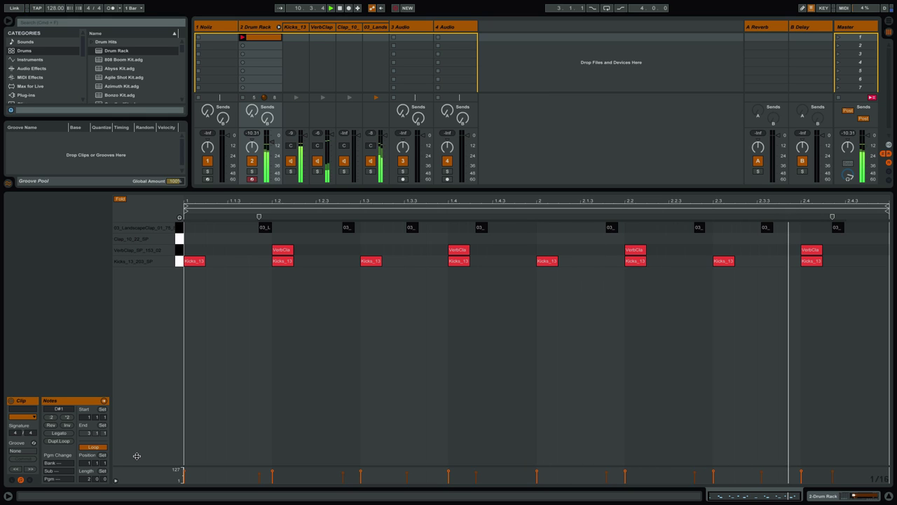
key(shift+F9)
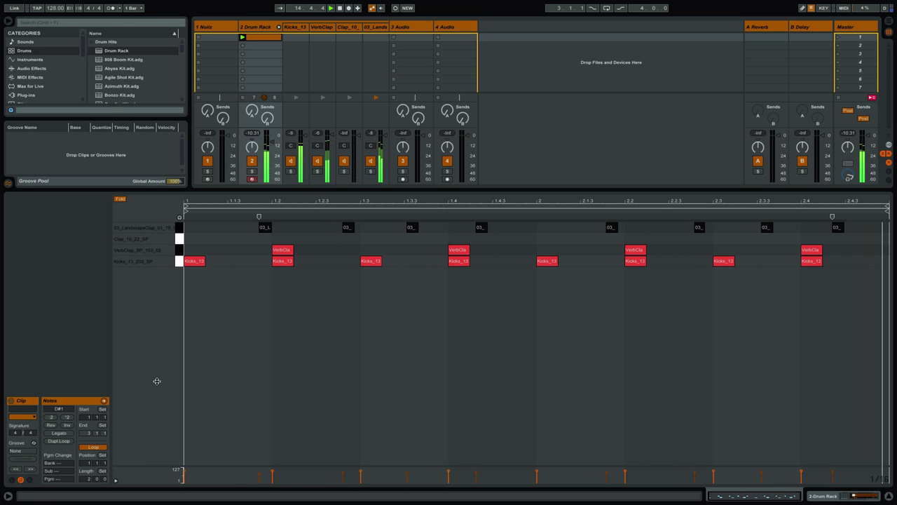
Collapse the Drum Rack's chains in the mixer, return to Noiiz and search its individual sounds for "tamb"
click(278, 27)
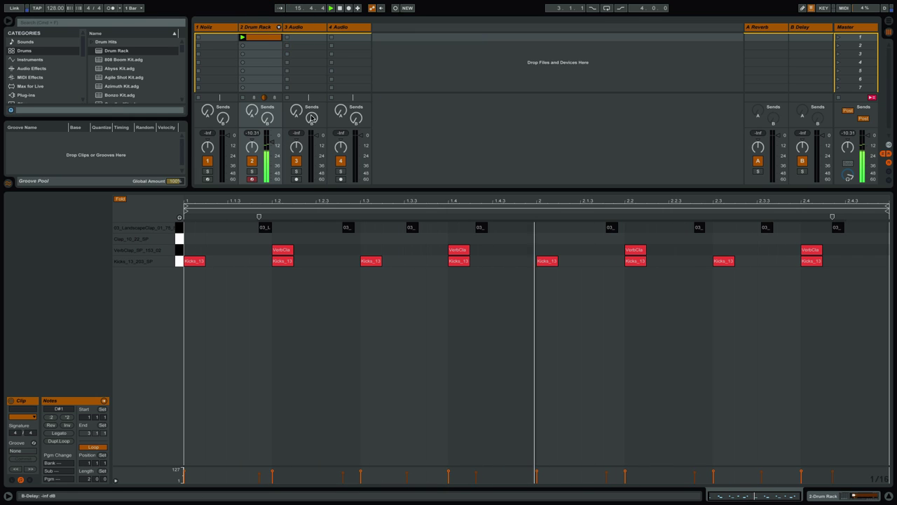
click(225, 28)
click(471, 242)
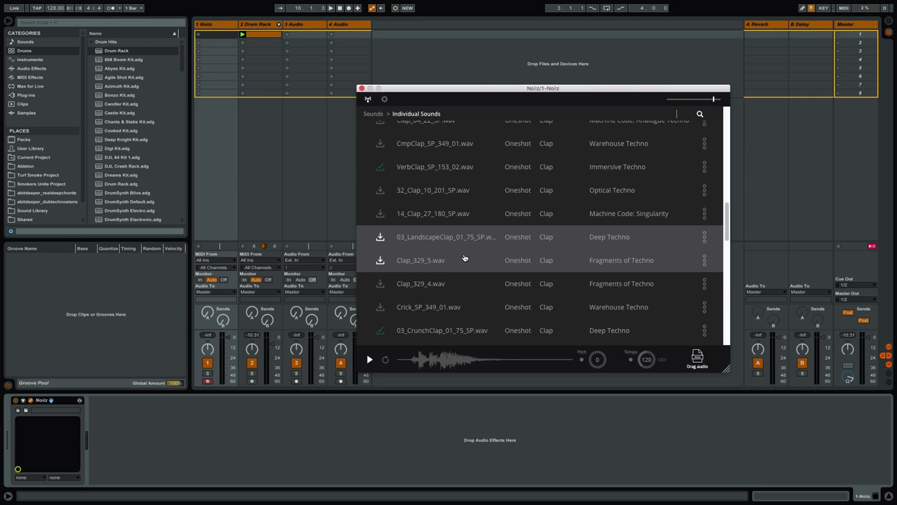
scroll(546, 210, up, 5)
scroll(540, 210, down, 6)
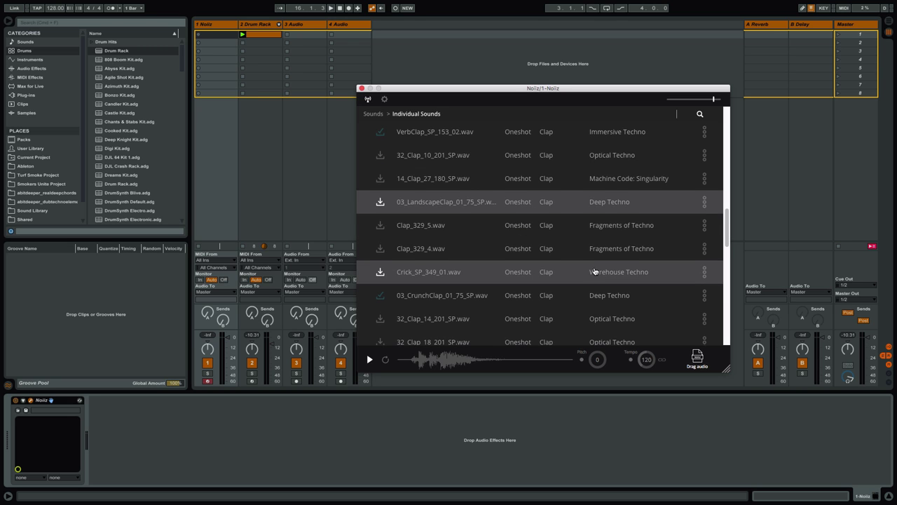
mouse_move(726, 230)
mouse_down()
mouse_move(726, 138)
mouse_move(726, 222)
mouse_up()
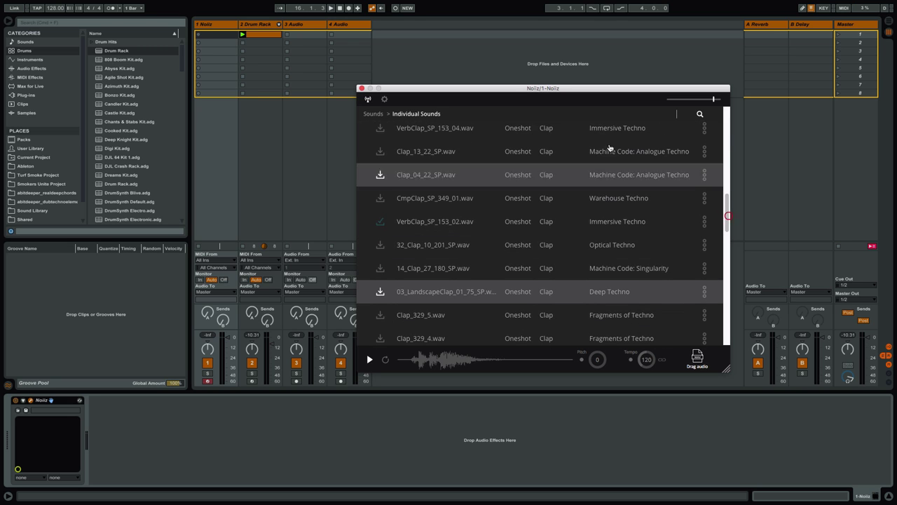
click(700, 115)
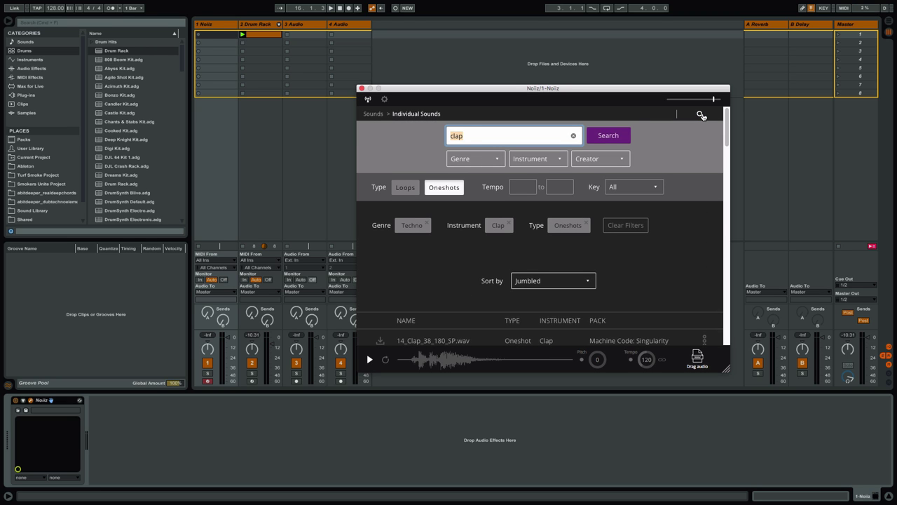
click(471, 136)
key(Return)
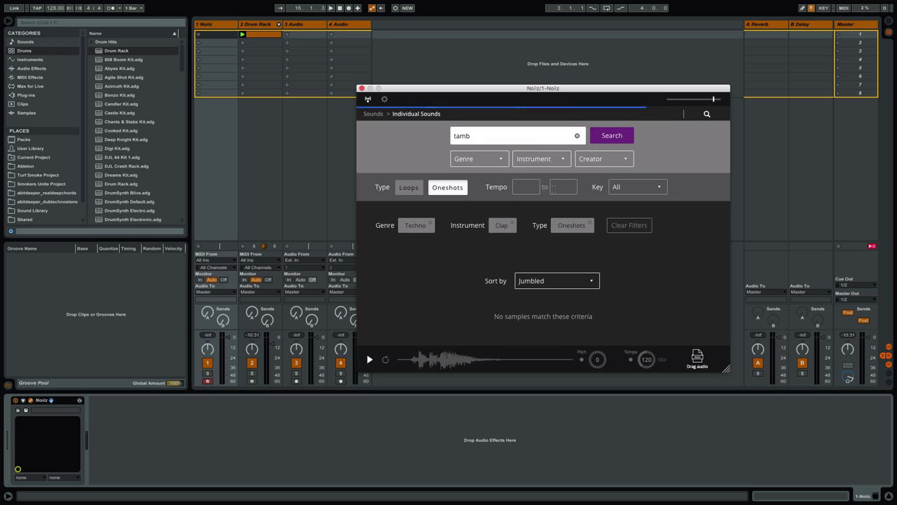
Replace the Clap instrument filter with Tambourine
click(559, 157)
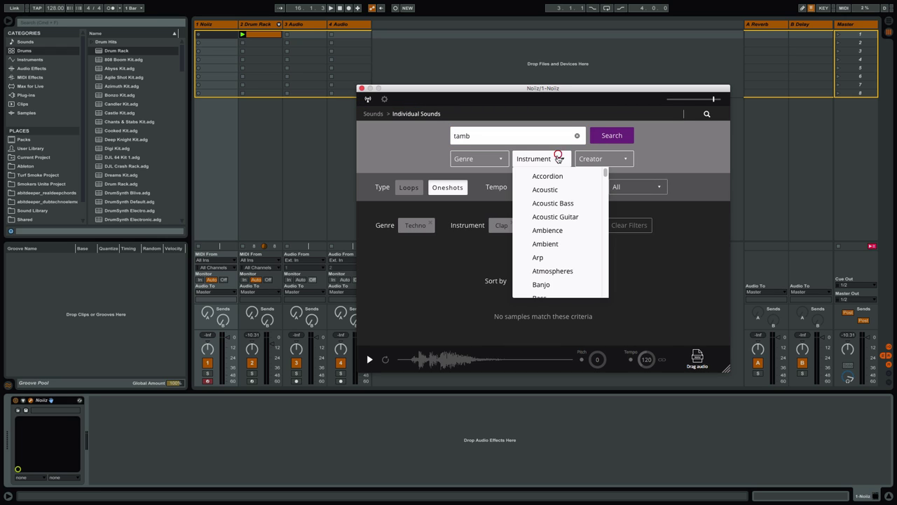
scroll(578, 210, down, 5)
click(536, 201)
scroll(570, 210, down, 15)
scroll(571, 211, down, 20)
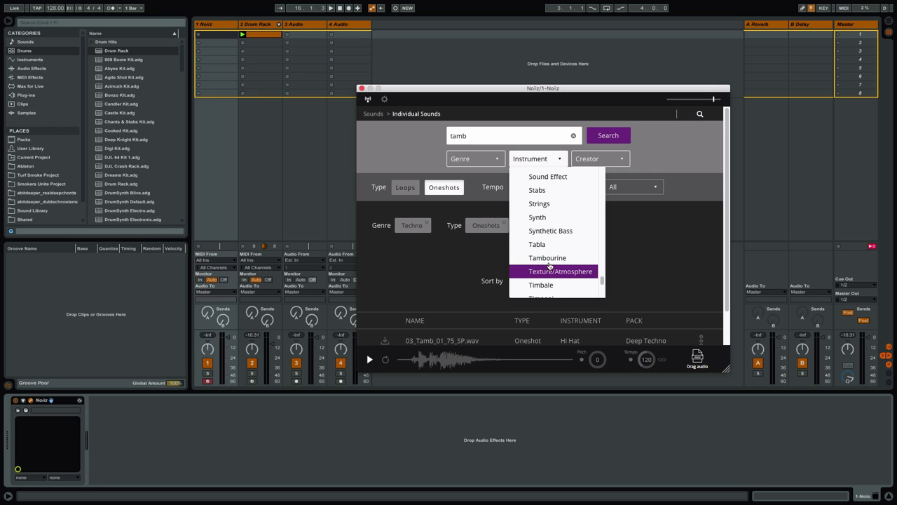
click(547, 257)
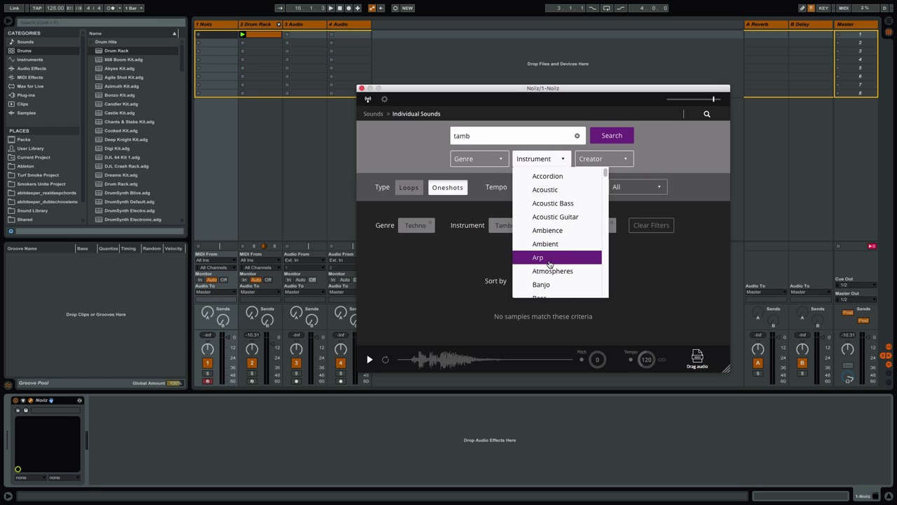
Clear the search text and remove the Techno genre filter, keeping the Tambourine and Oneshots filters
click(657, 253)
click(478, 143)
double_click(444, 136)
key(BackSpace)
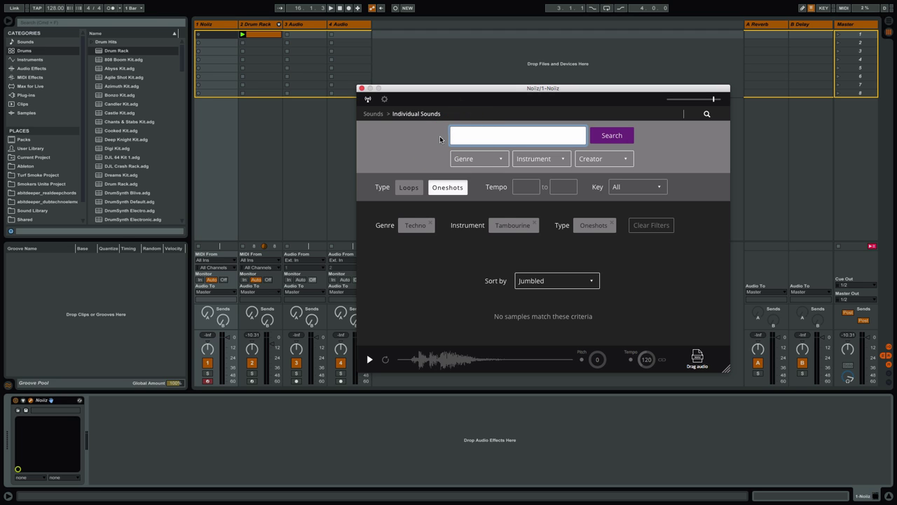
click(424, 152)
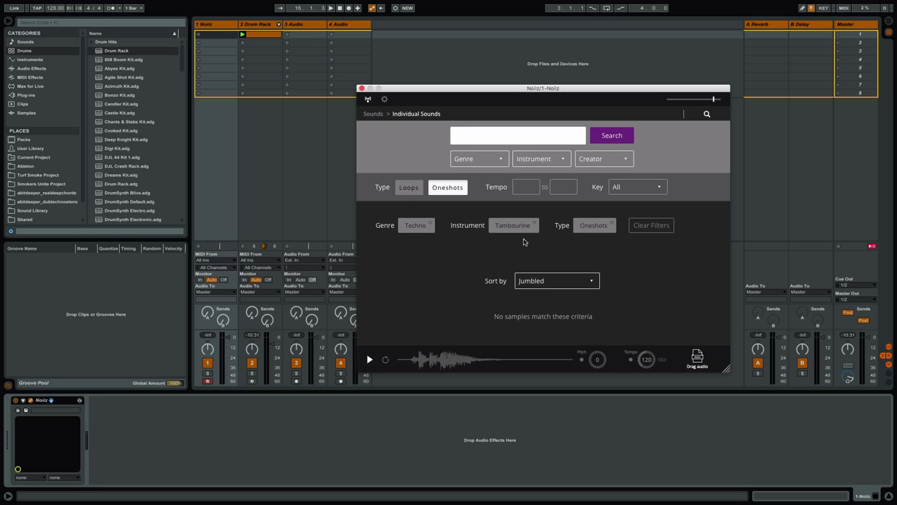
click(431, 228)
Audition 104_Tamourine_03_297.wav, TambourineShake_383_1.wav, Tamb_05.wav and MelloTamboTape_SP_01_376.wav from the tambourine results
scroll(586, 258, down, 5)
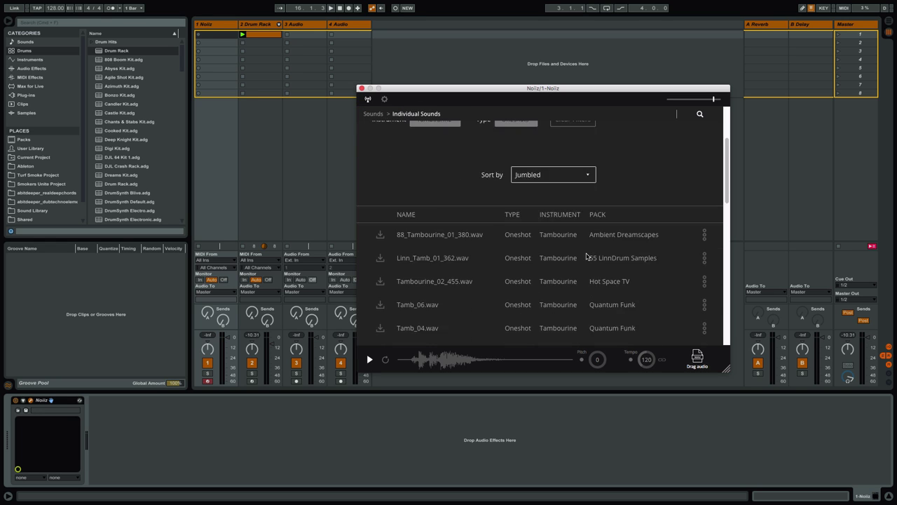
scroll(587, 257, down, 3)
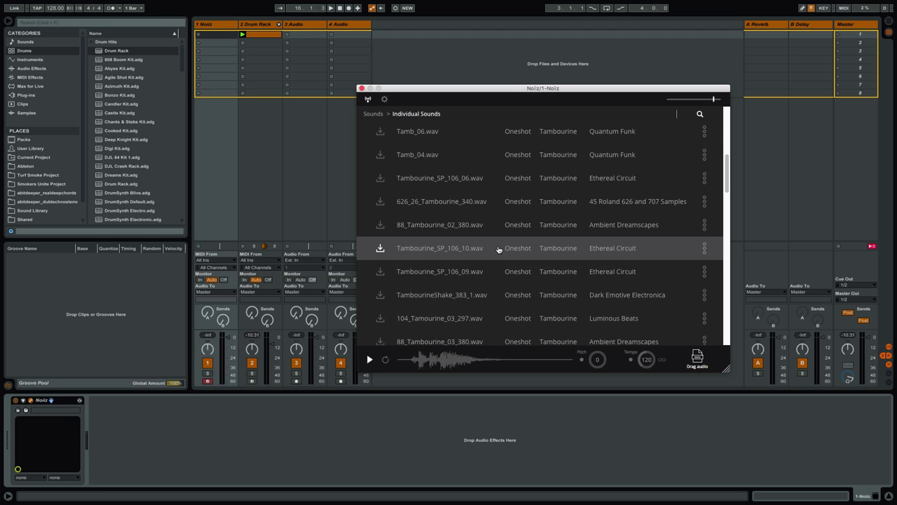
scroll(490, 254, down, 3)
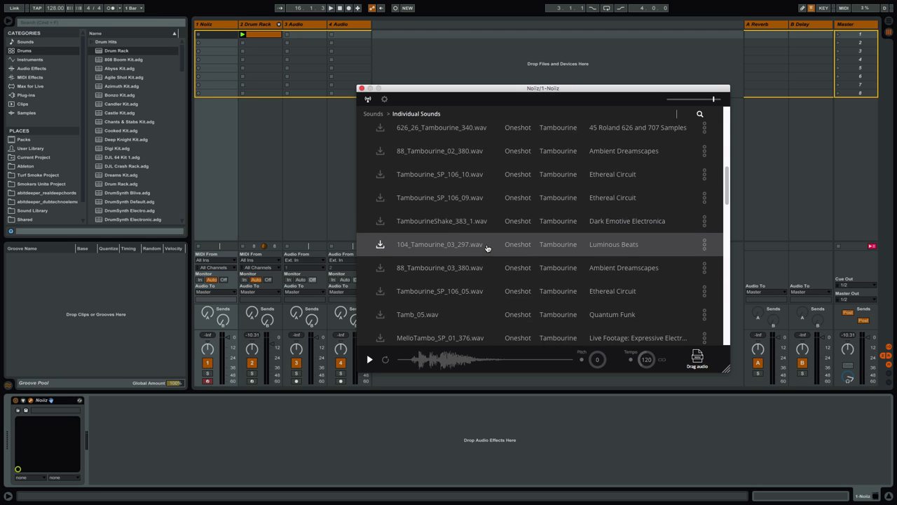
click(425, 245)
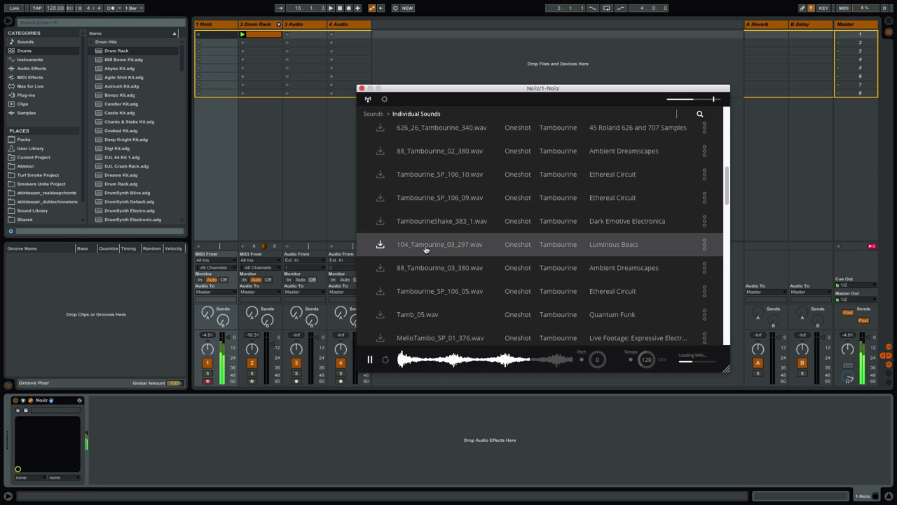
click(424, 224)
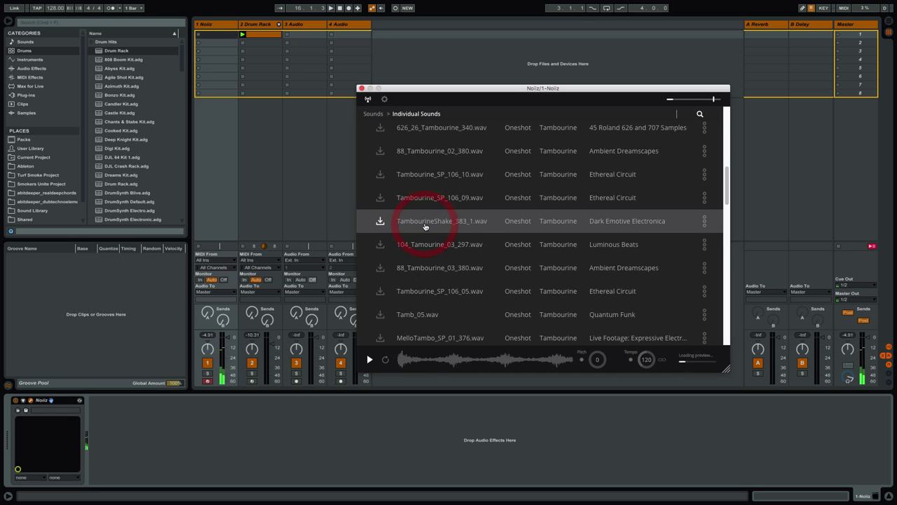
click(429, 314)
scroll(456, 298, down, 3)
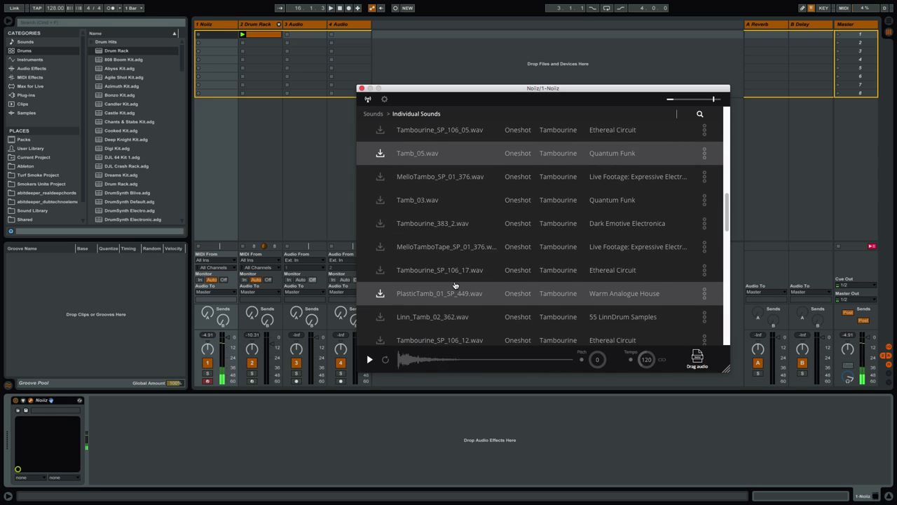
click(431, 248)
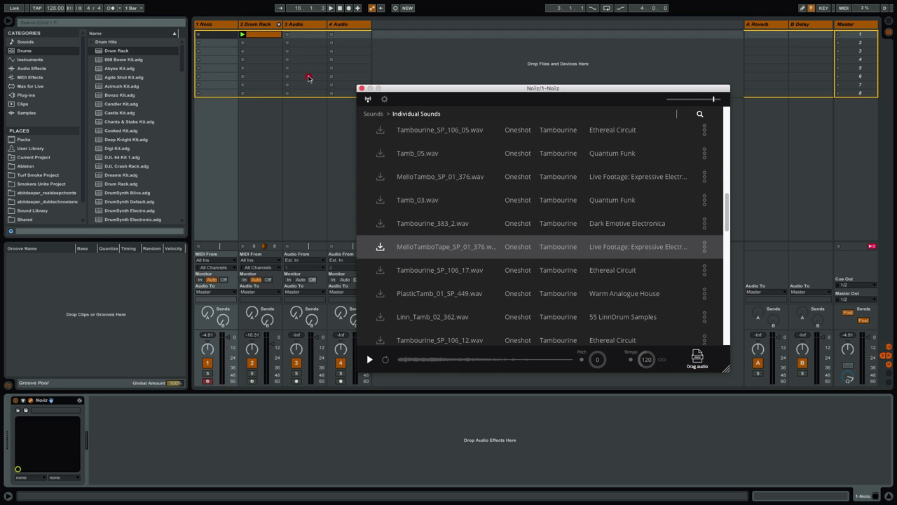
Load MelloTamboTape_SP_01_376.wav onto the Drum Rack's E1 pad and preview it
scroll(463, 294, down, 10)
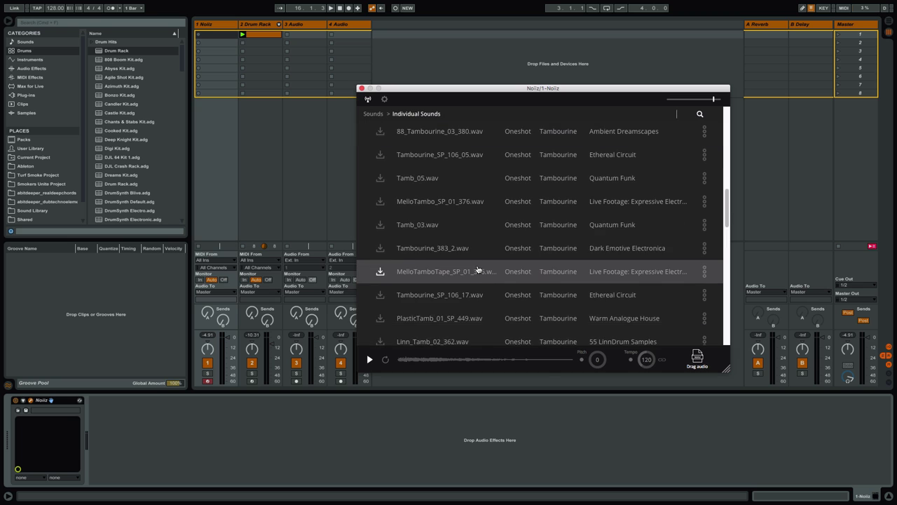
scroll(461, 242, down, 1)
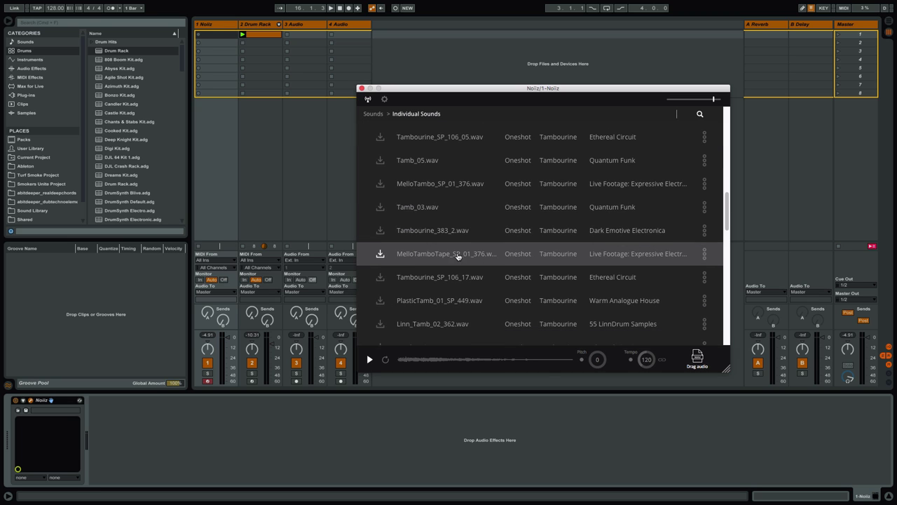
drag(696, 359, 259, 32)
drag(235, 101, 54, 454)
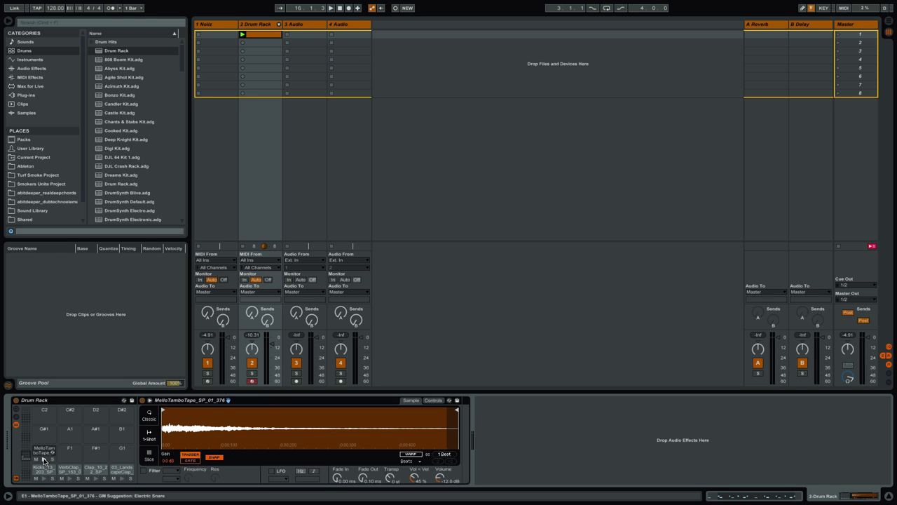
click(44, 459)
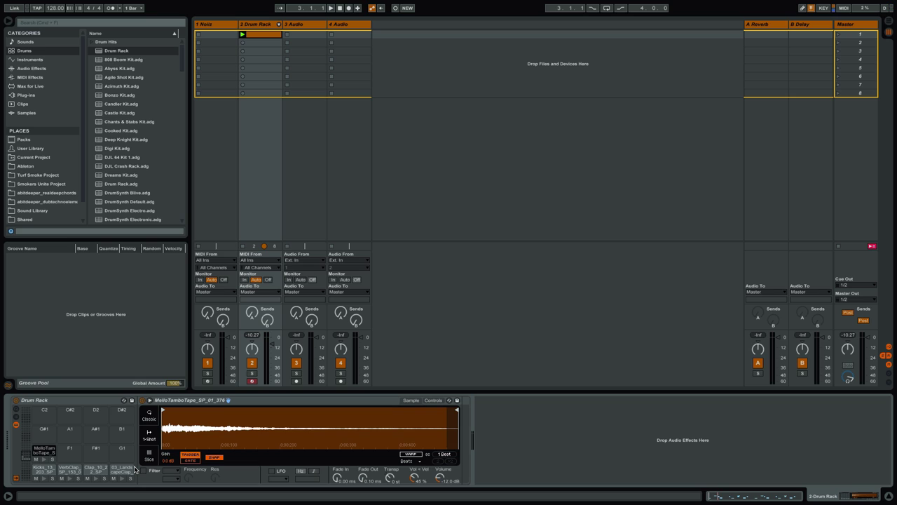
Show the Drum Rack's individual chains in the mixer and raise the tambourine chain's volume while the beat plays
key(space)
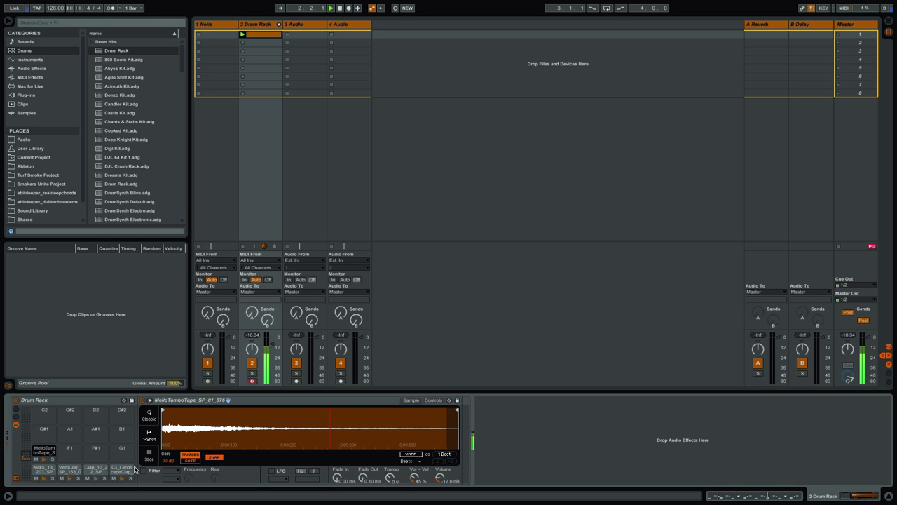
click(279, 25)
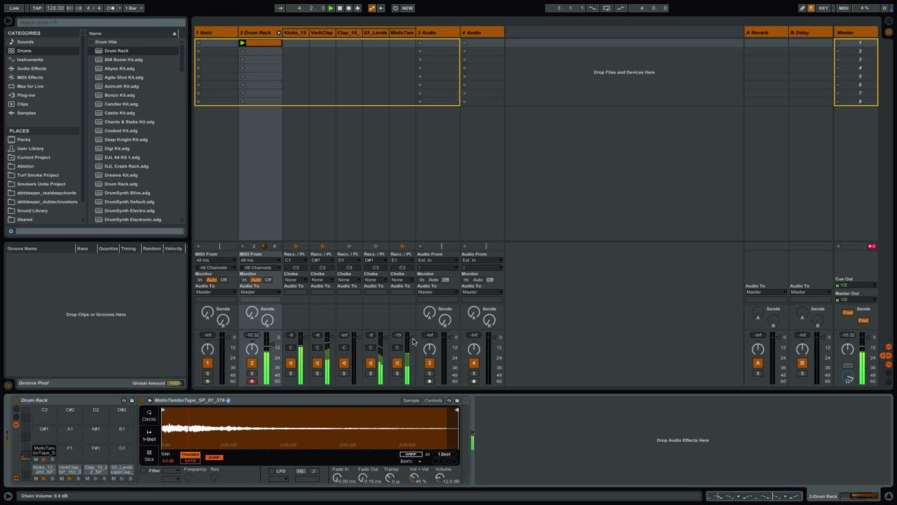
drag(413, 341, 412, 335)
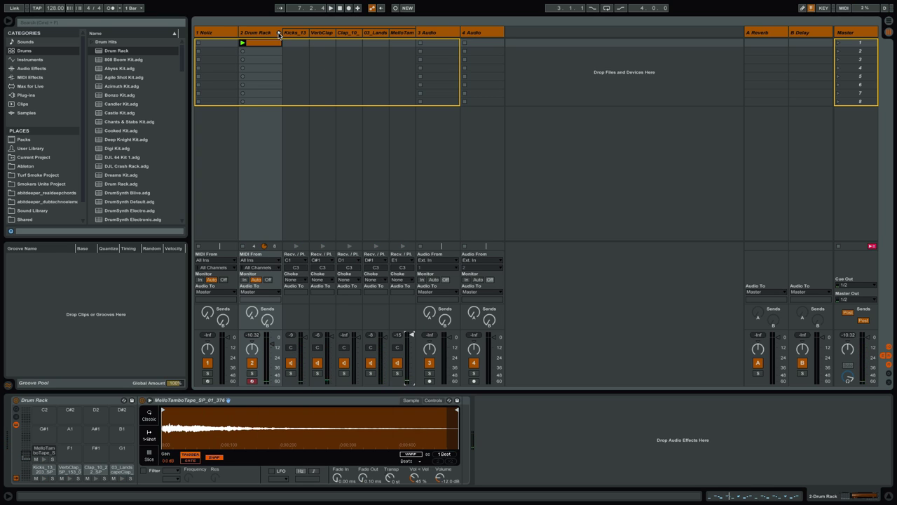
Return to the Noiiz sound browser and search its one-shots for "tom"
click(223, 33)
click(499, 232)
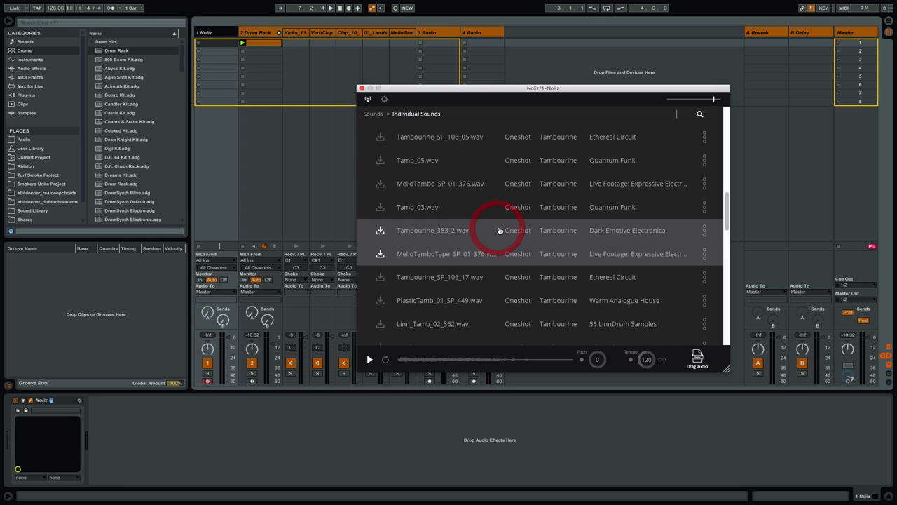
click(699, 114)
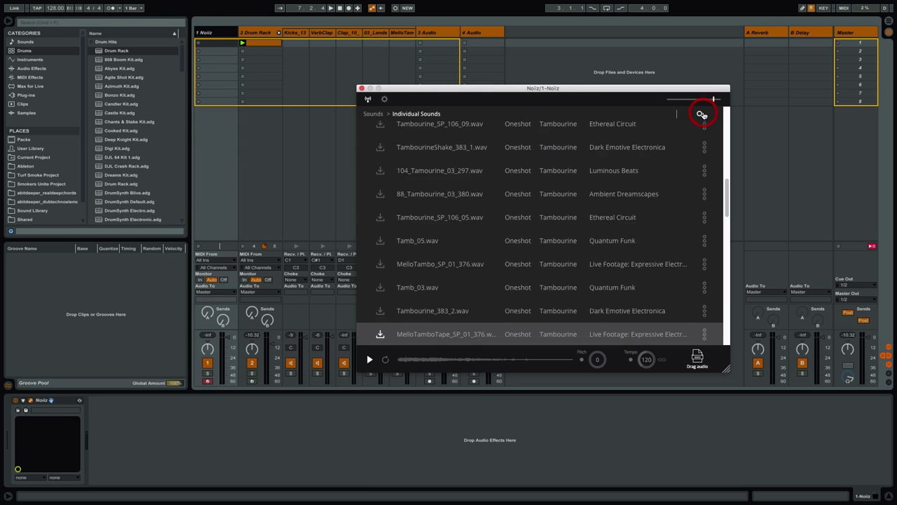
click(482, 132)
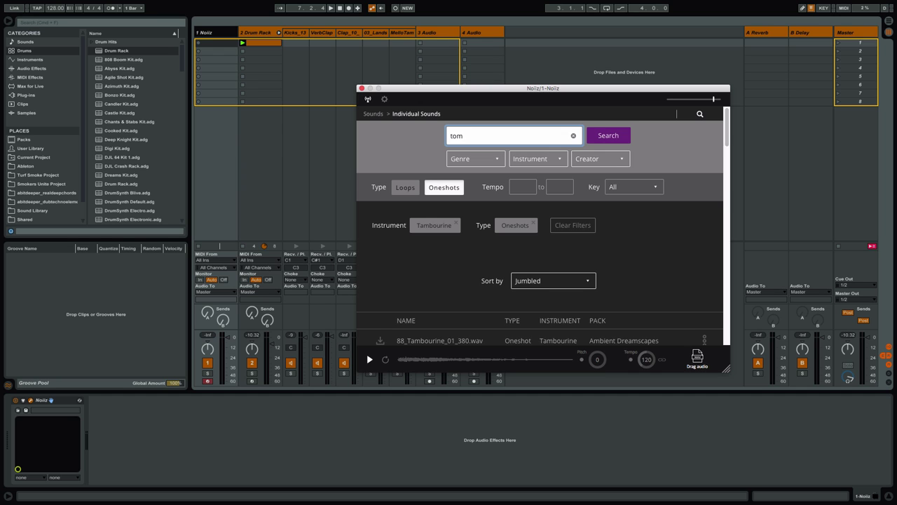
text(tom)
key(Return)
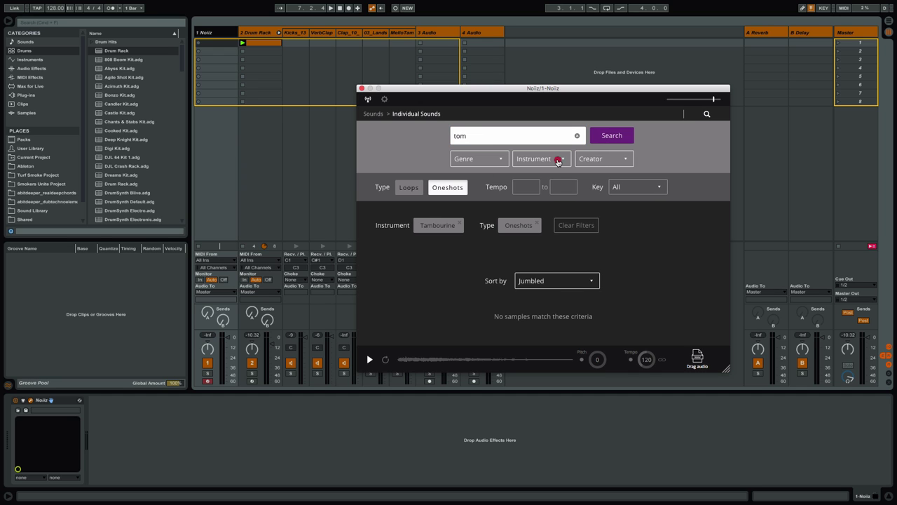
Remove the Tambourine instrument filter from the tom search, keeping the Oneshots filter
click(558, 161)
scroll(549, 249, down, 5)
scroll(549, 251, down, 10)
scroll(557, 245, down, 15)
scroll(557, 244, down, 8)
click(540, 236)
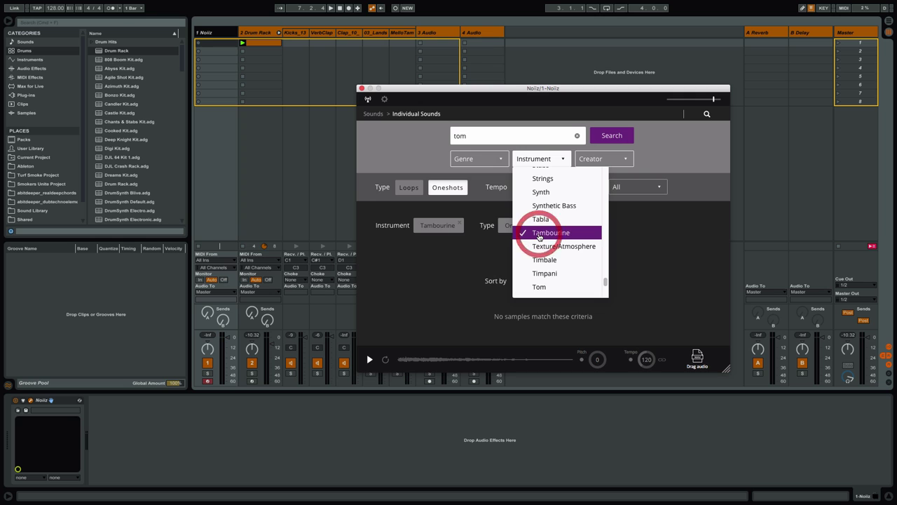
click(690, 146)
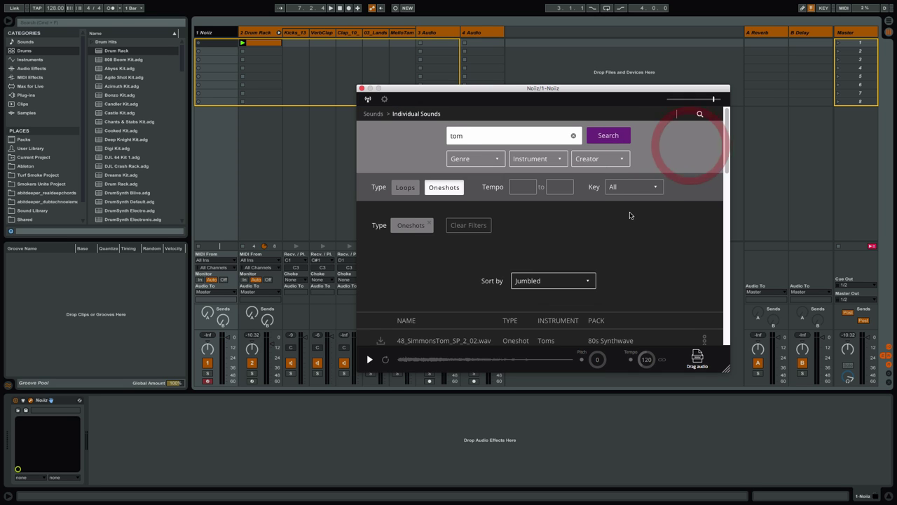
Audition OldTom_306_01.wav, TomElectro_SP_78_03.wav, LowTom_381.wav, Tom_17_113_SP.wav and 06_Tom_10_SP_449.wav from the tom results, ending on LowTom_381.wav
scroll(621, 210, down, 5)
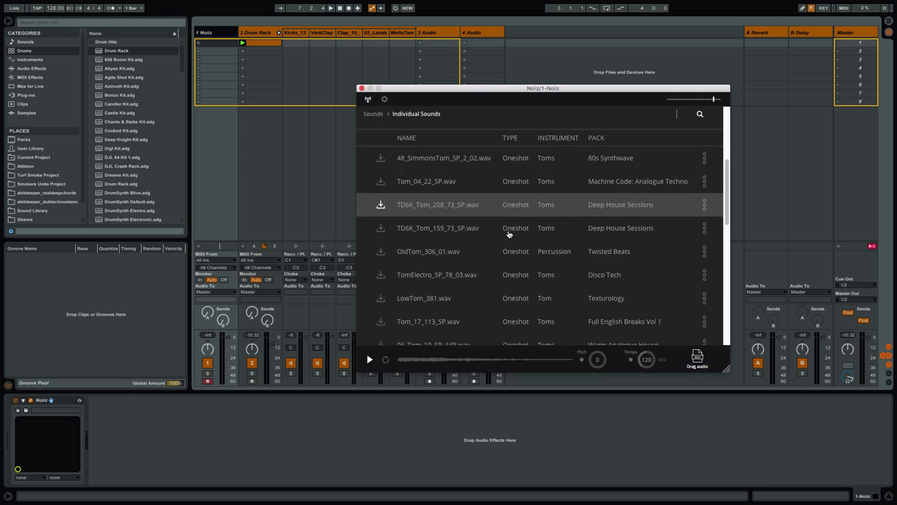
click(426, 252)
scroll(460, 239, down, 3)
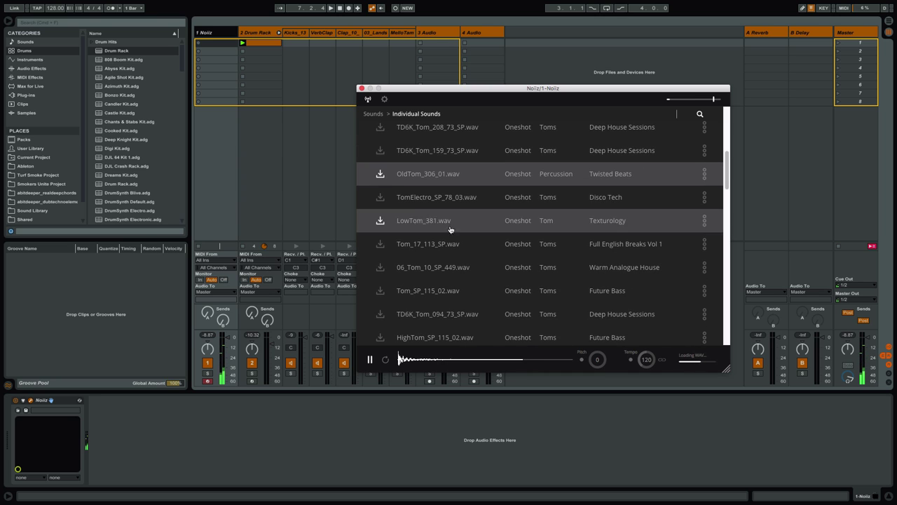
click(410, 199)
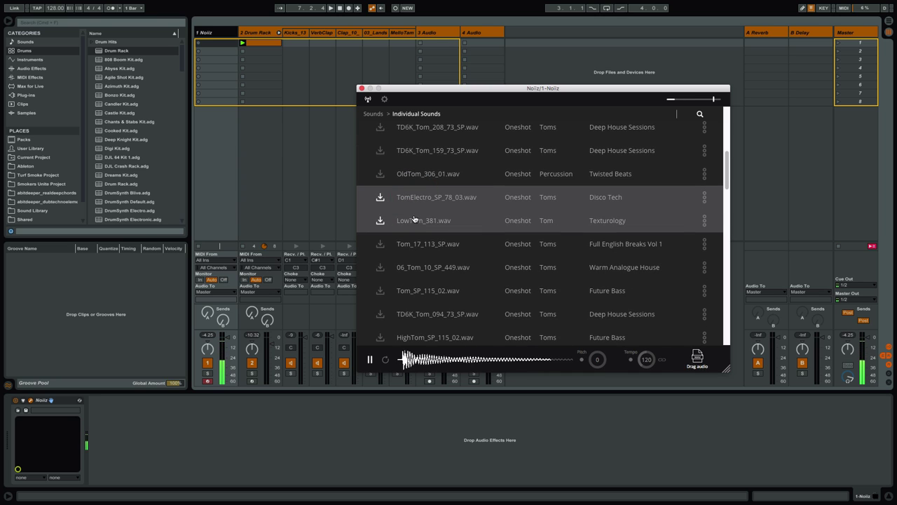
click(414, 223)
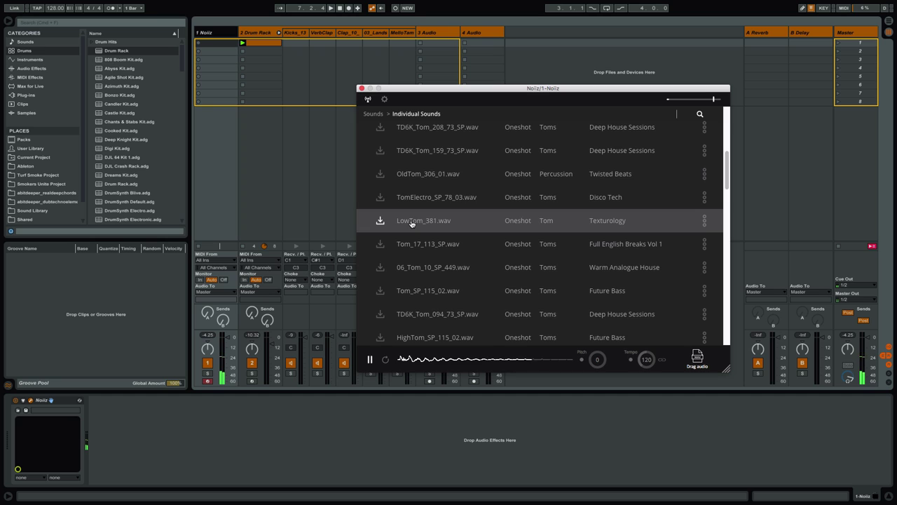
click(409, 222)
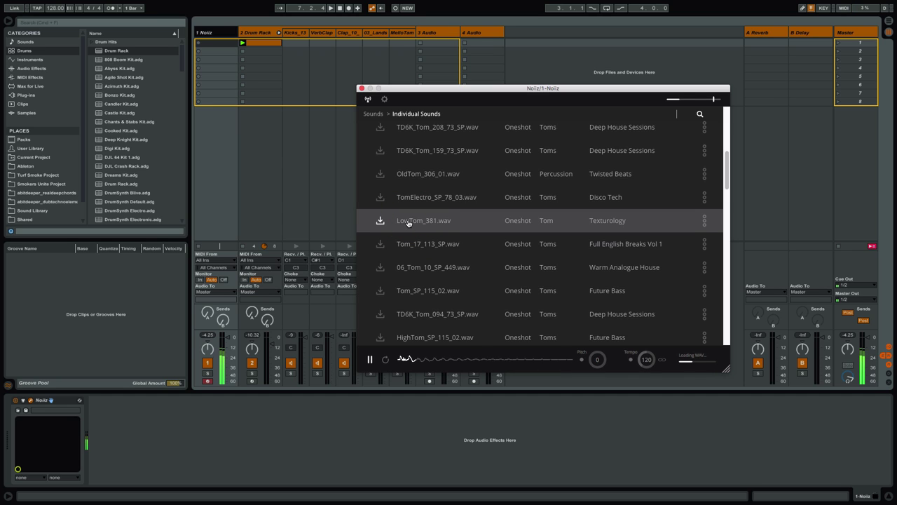
click(415, 247)
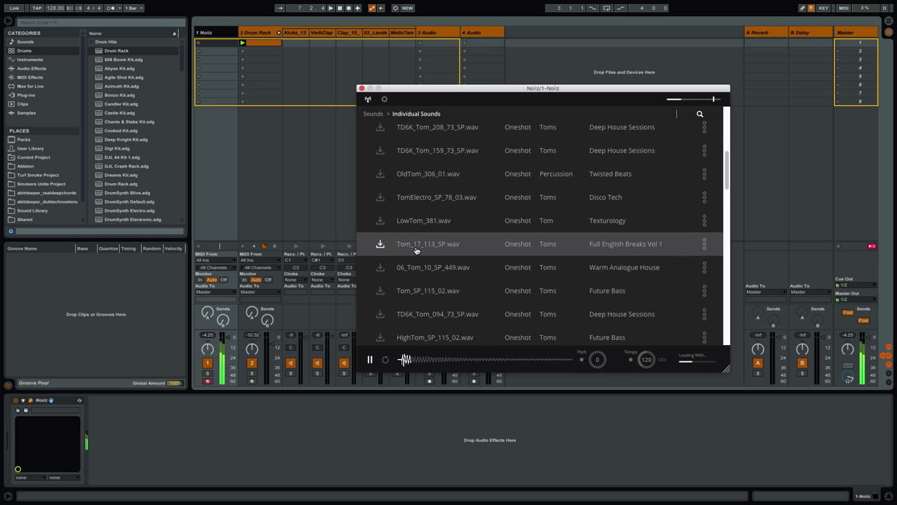
click(416, 261)
click(418, 221)
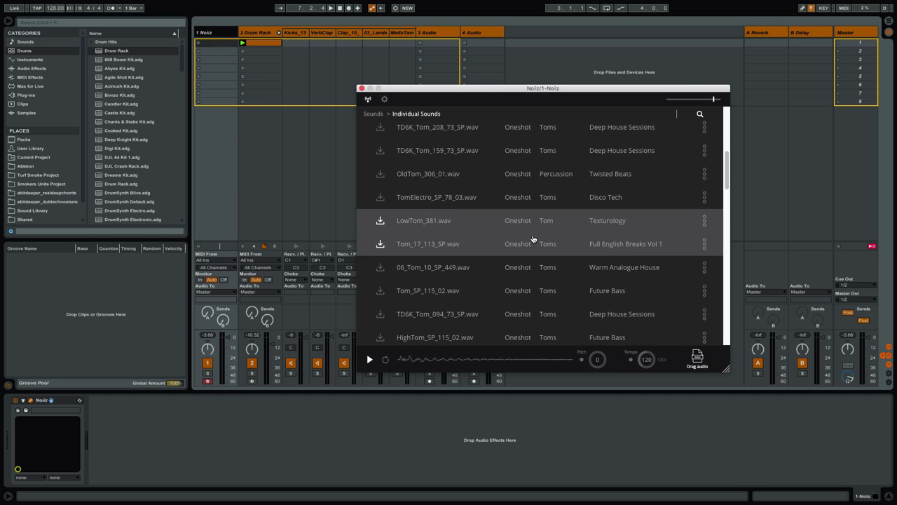
Load LowTom_381.wav onto the Drum Rack's F1 pad, transposed +12 st with warping turned off
drag(696, 359, 261, 33)
drag(131, 423, 71, 452)
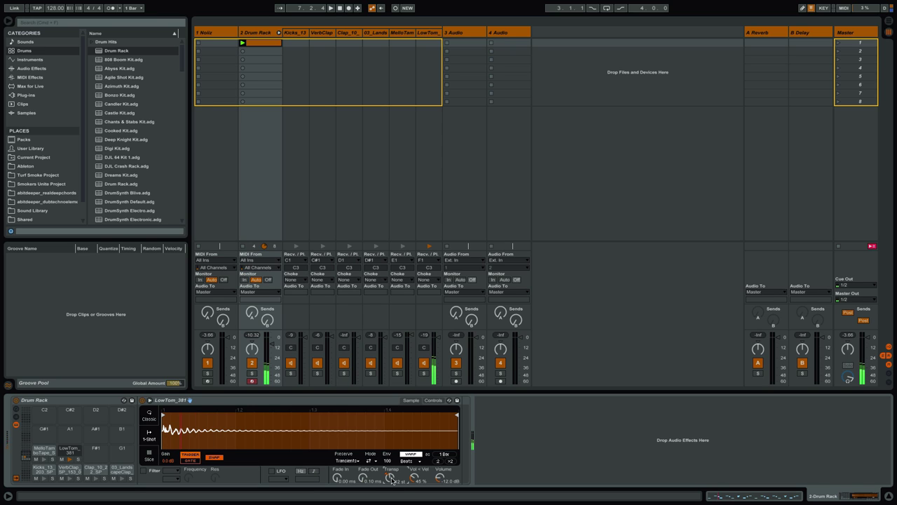
click(411, 454)
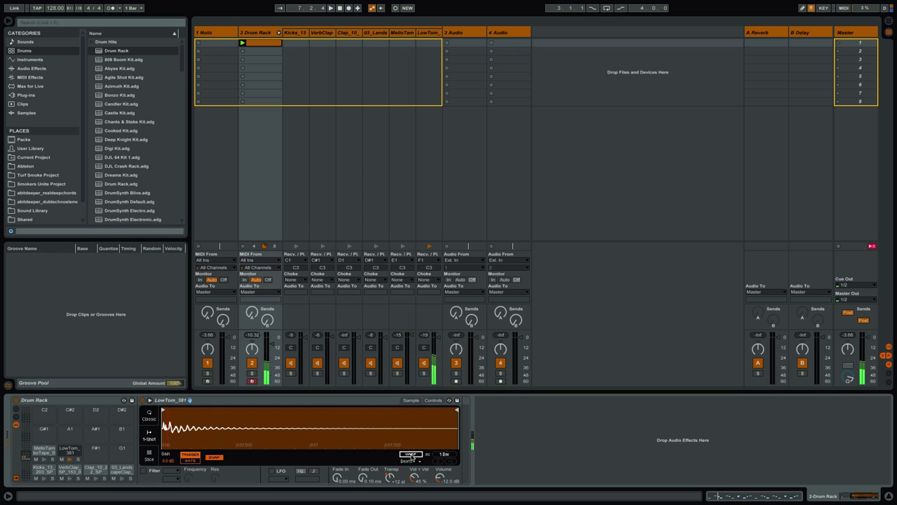
Set the LowTom chain's volume to 5.5 dB while the beat plays and bring up the drum clip's notes
key(space)
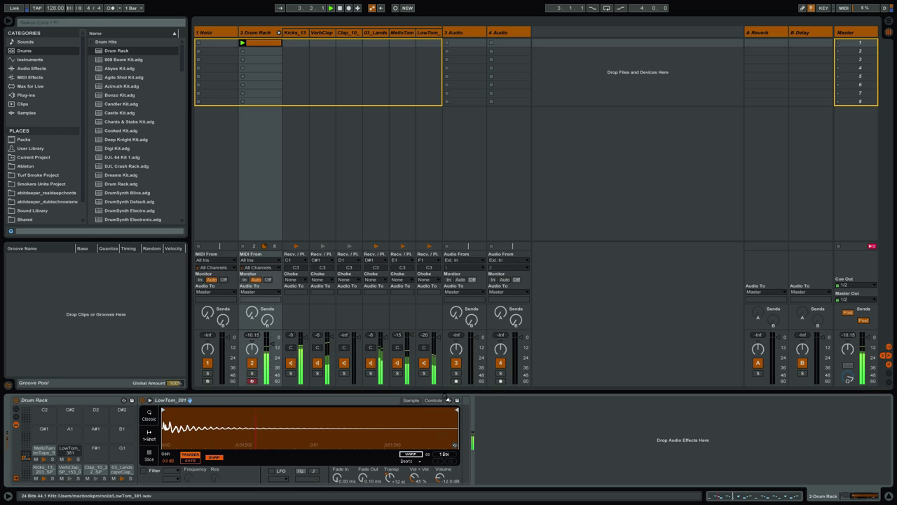
drag(436, 341, 436, 336)
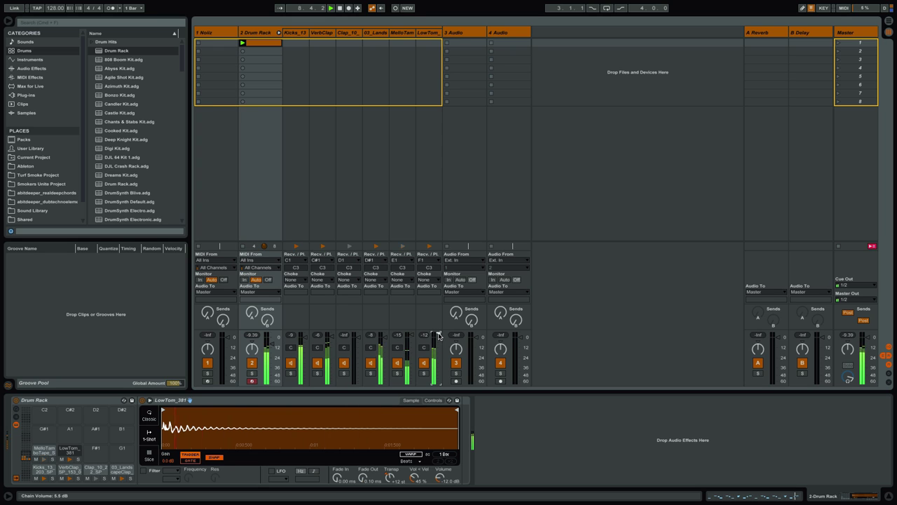
key(shift+Tab)
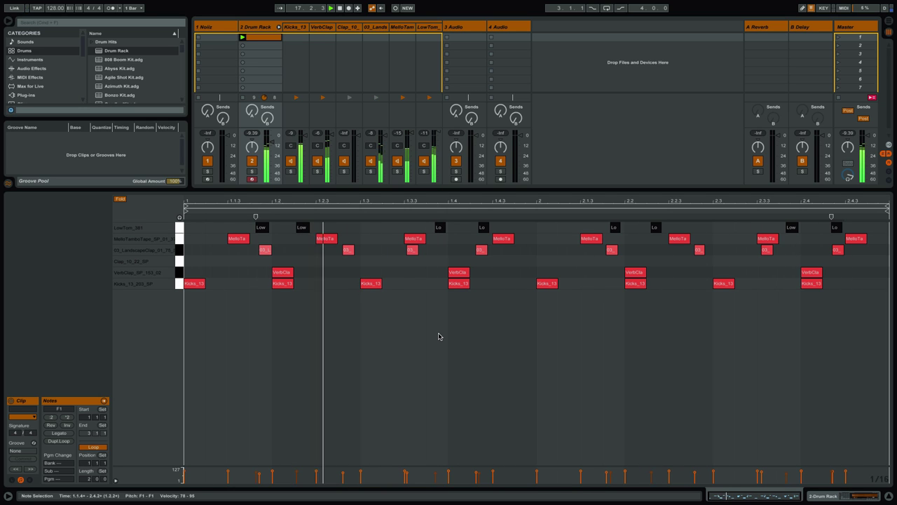
click(272, 28)
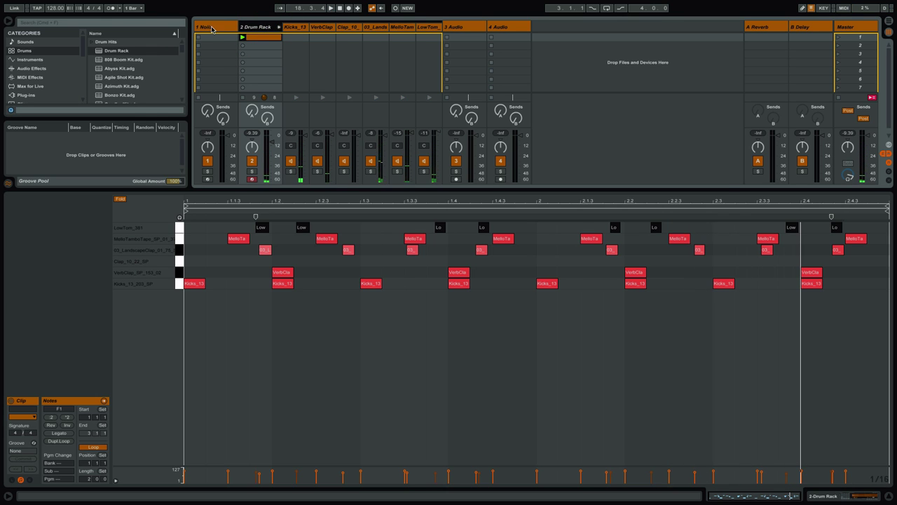
Return to the Noiiz sound browser and search its one-shots for "ride"
click(212, 28)
click(506, 221)
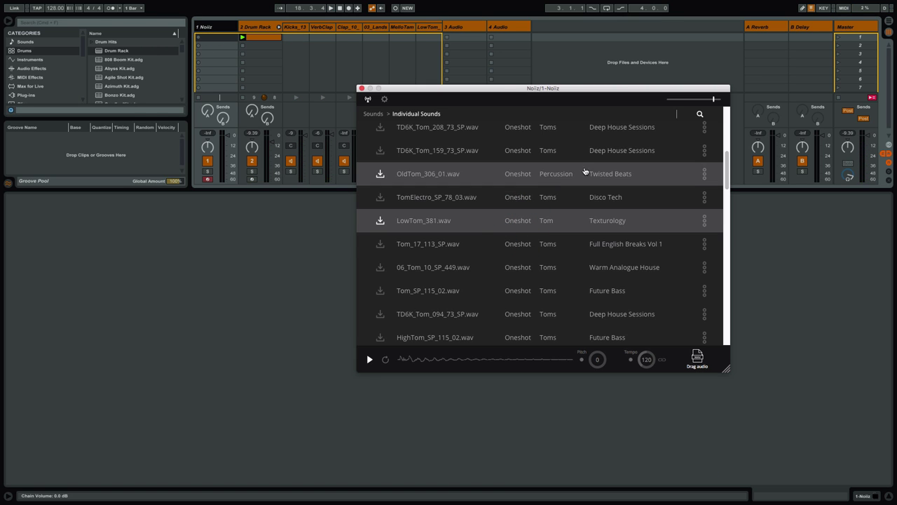
click(699, 115)
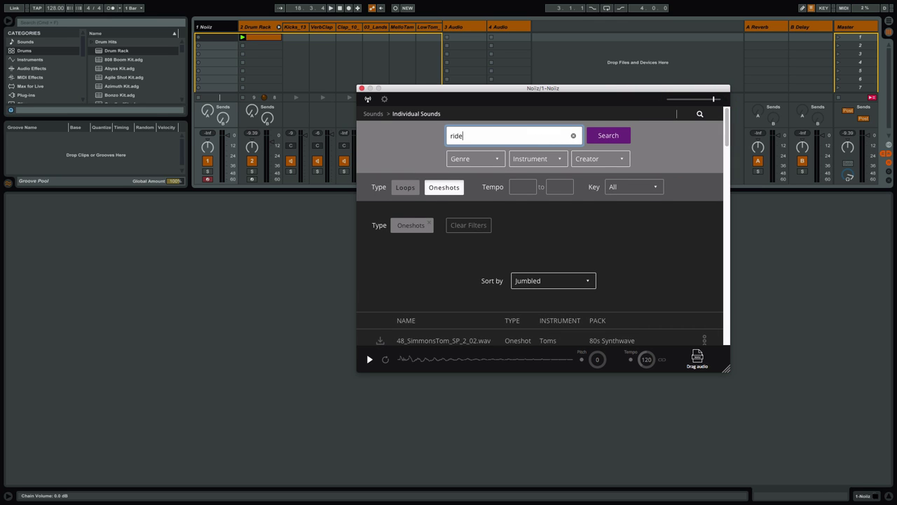
key(Return)
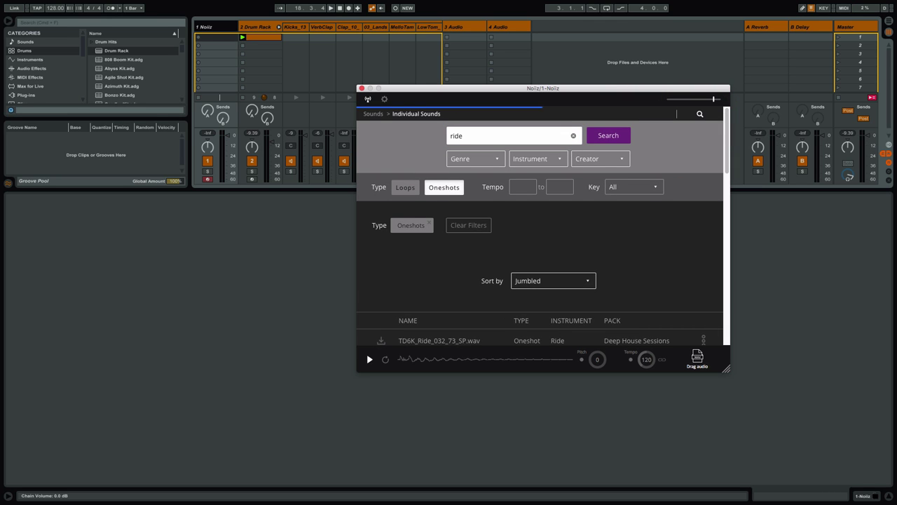
Audition Bow_IstanbulSul_SP_262_03, Centre_BosMasVin_SP_262_06, Crash_IstanbulSul_SP_262_01, Crash_ZljKDry22In_SP_262_06 and 909Ride_01_146_SP.wav from the ride results
scroll(491, 260, down, 5)
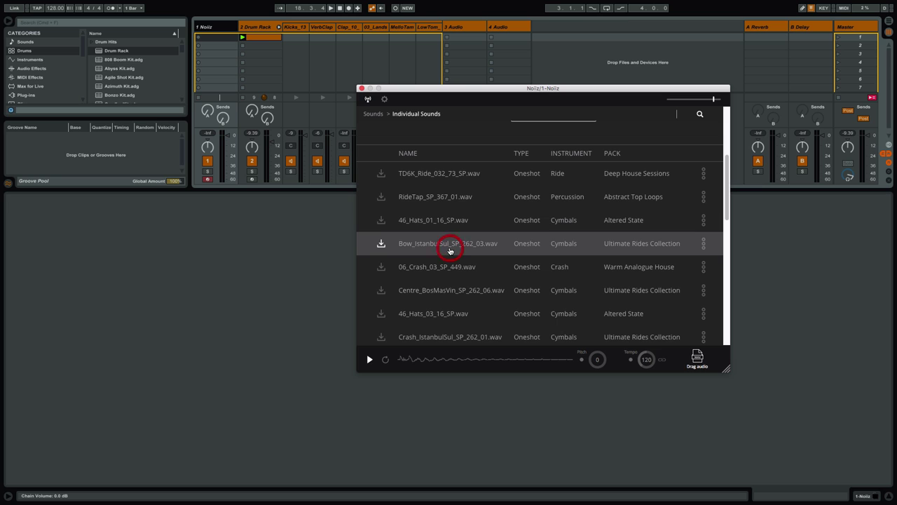
click(450, 247)
click(427, 289)
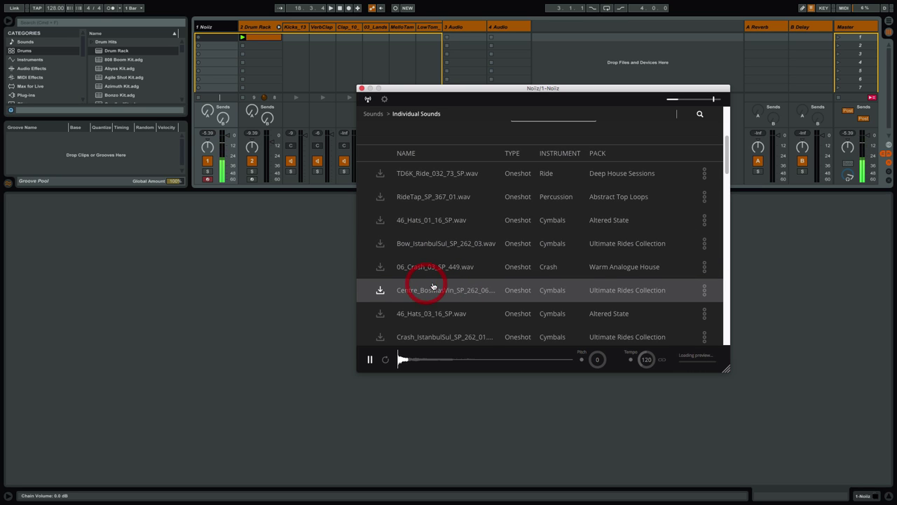
scroll(488, 288, down, 1)
click(422, 317)
scroll(490, 277, down, 8)
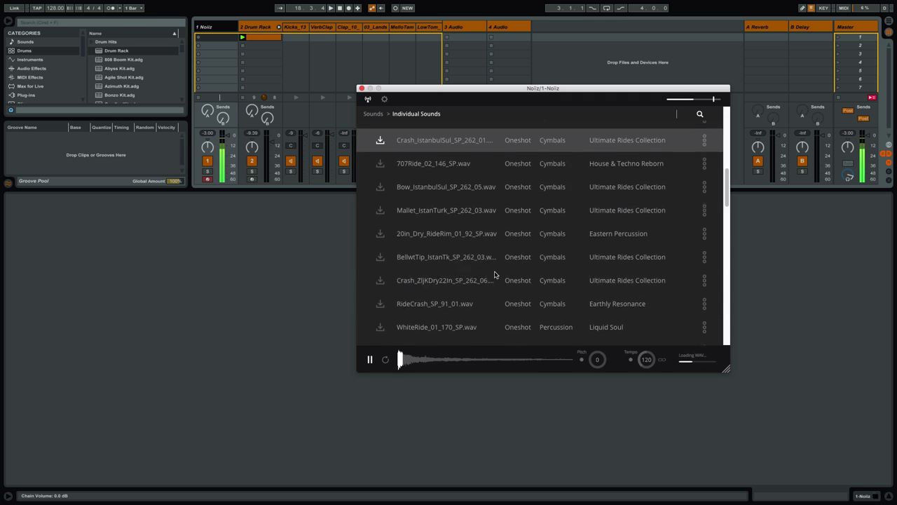
click(417, 282)
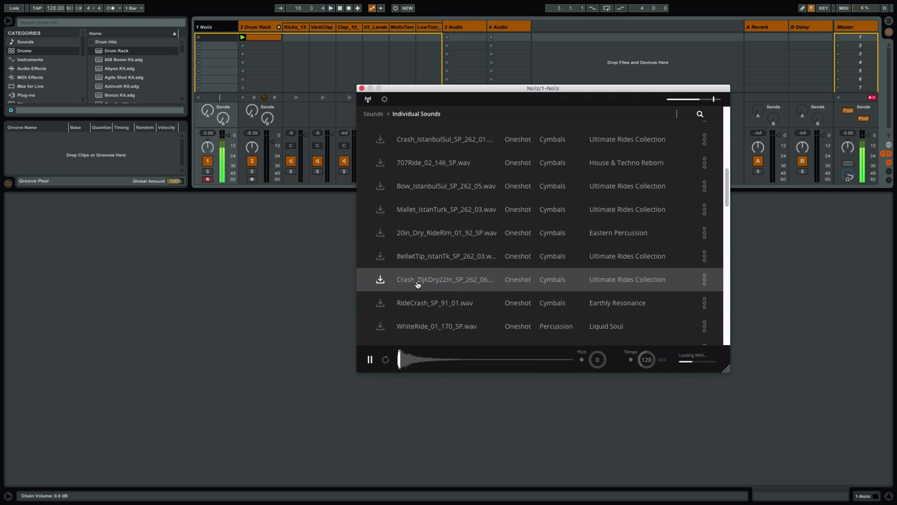
scroll(417, 284, down, 4)
click(419, 289)
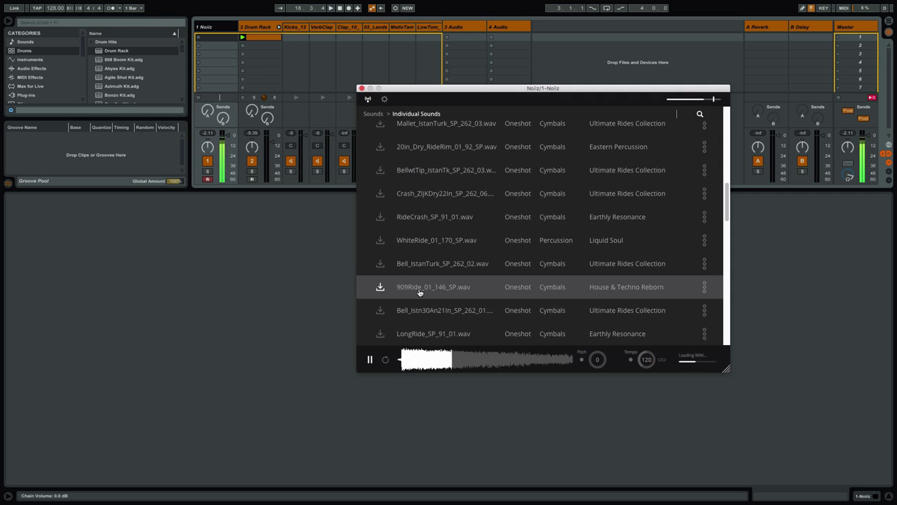
Shift the Noiiz window aside and audition 14_Ride_06_180_SP.wav, Bell_BosMasVin_SP_262_03.wav, 20"DryRide_Stick_F_395_SP.wav and Ride11_22_SP.wav further down the ride results
drag(465, 90, 537, 90)
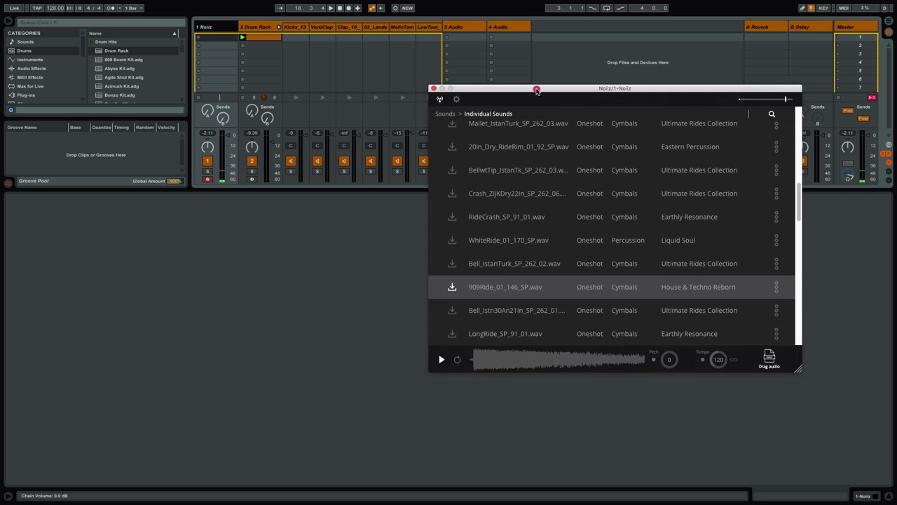
scroll(504, 275, down, 5)
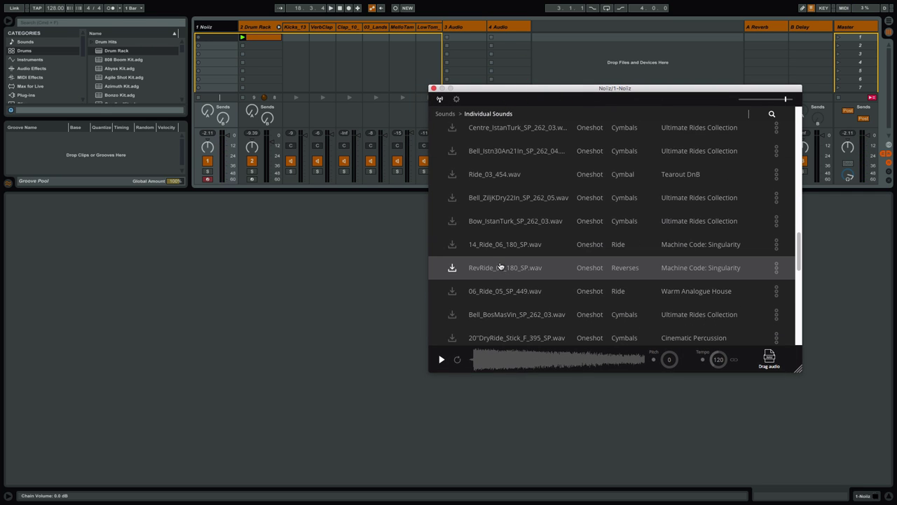
click(494, 250)
click(491, 314)
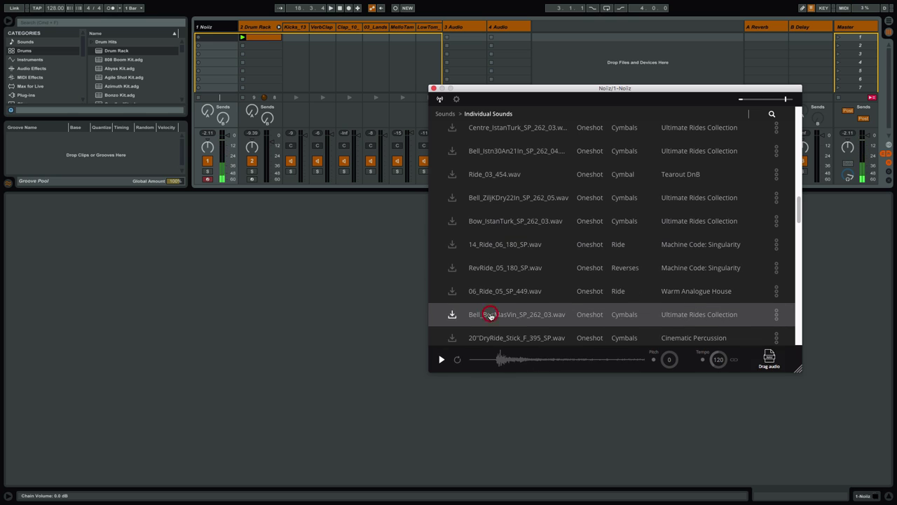
scroll(495, 266, down, 3)
click(494, 266)
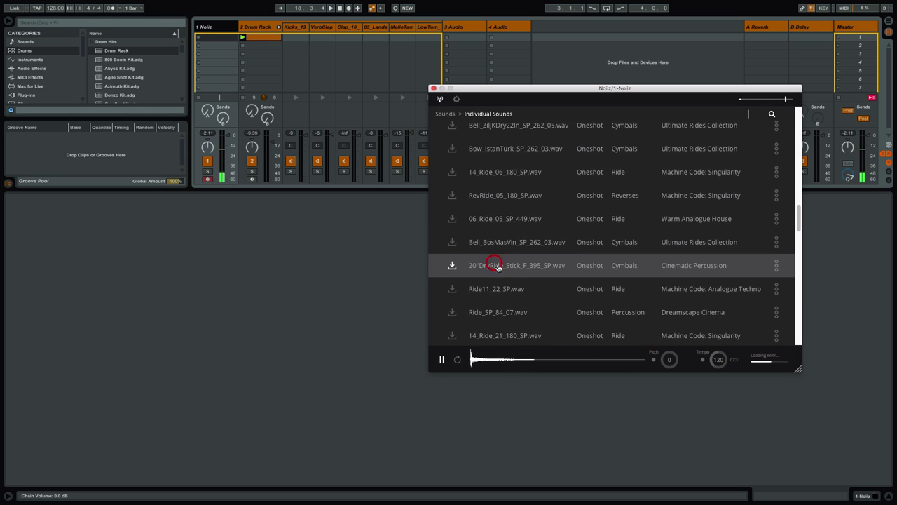
click(482, 289)
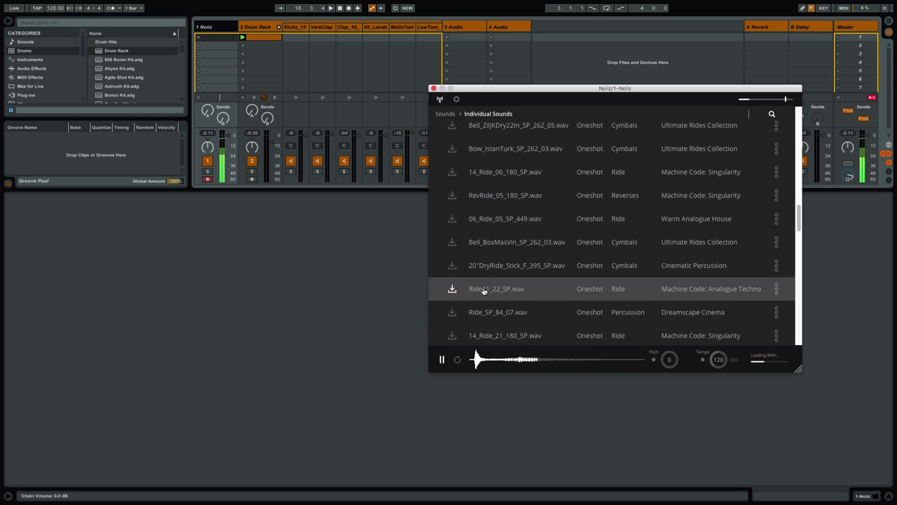
Audition Ride_SP_84_07.wav, 29_Ride_01_36_SP.wav, 46_Hats_05_16_SP.wav, RideKick_361_02.wav, 14_Ride_17_180_SP.wav and Ride_SP_106_03.wav further down the ride results
click(482, 311)
scroll(521, 280, down, 4)
click(496, 274)
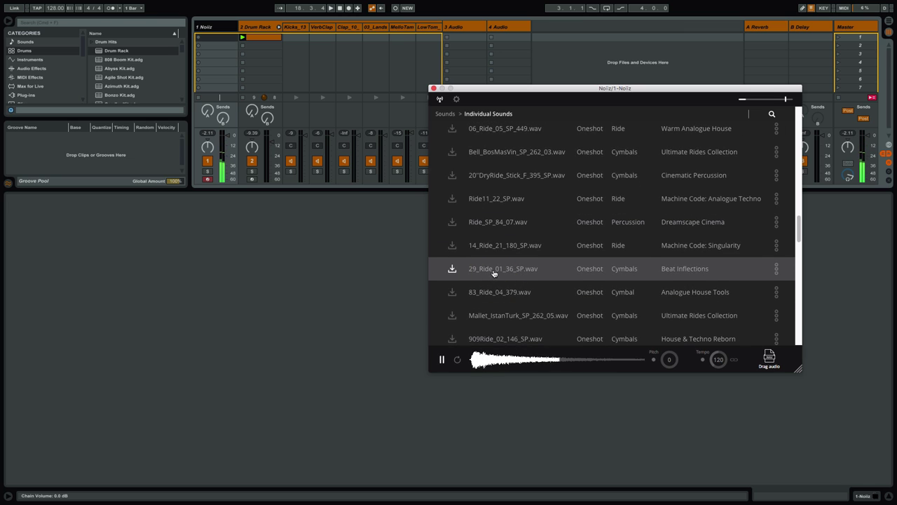
scroll(492, 273, down, 3)
click(481, 281)
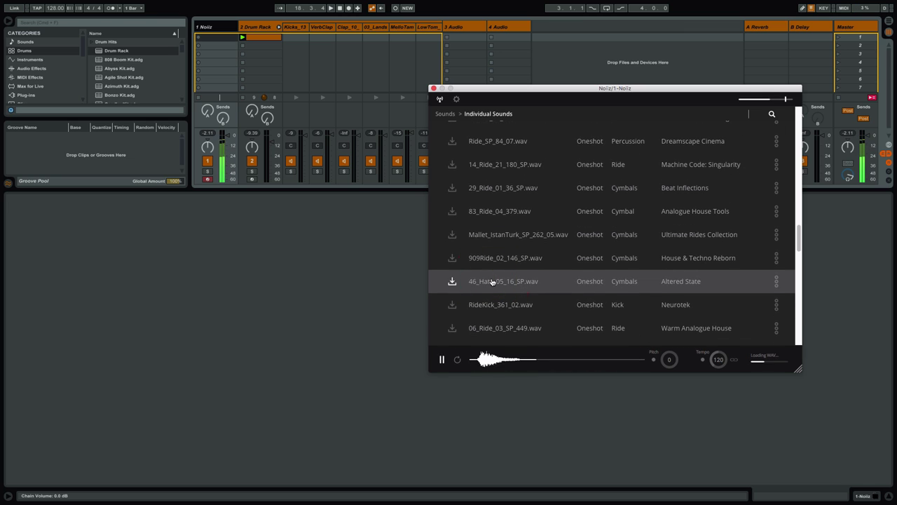
click(491, 305)
scroll(541, 248, down, 1)
scroll(541, 248, down, 3)
click(491, 269)
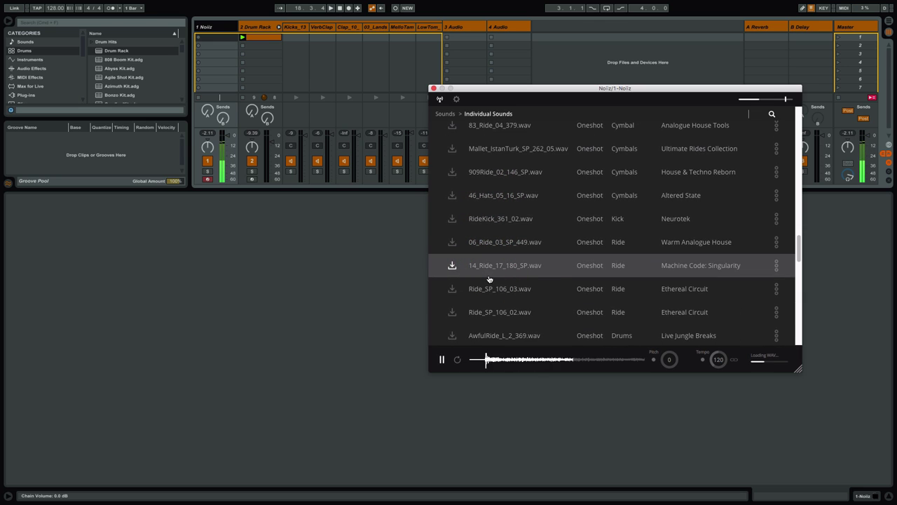
click(493, 291)
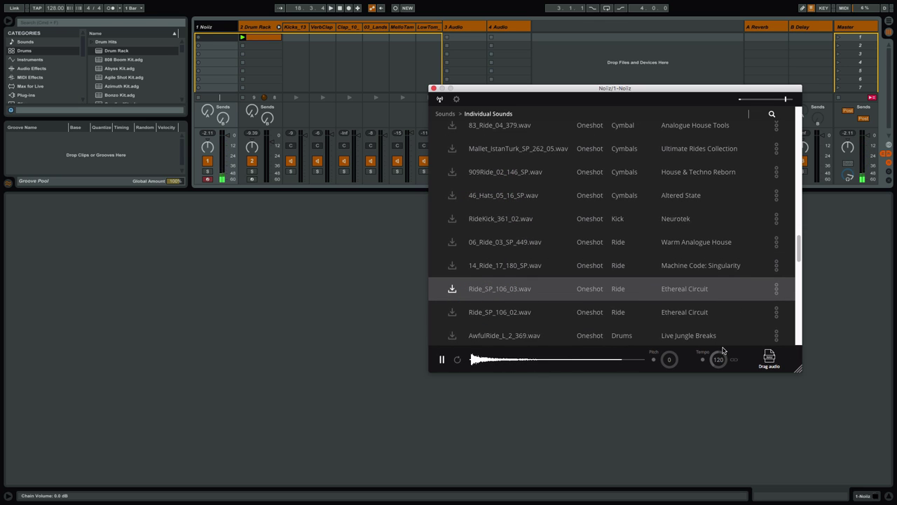
Load Ride_SP_106_03.wav from Noiiz onto the empty Drum Rack pad next to LowTom_381
drag(773, 361, 267, 28)
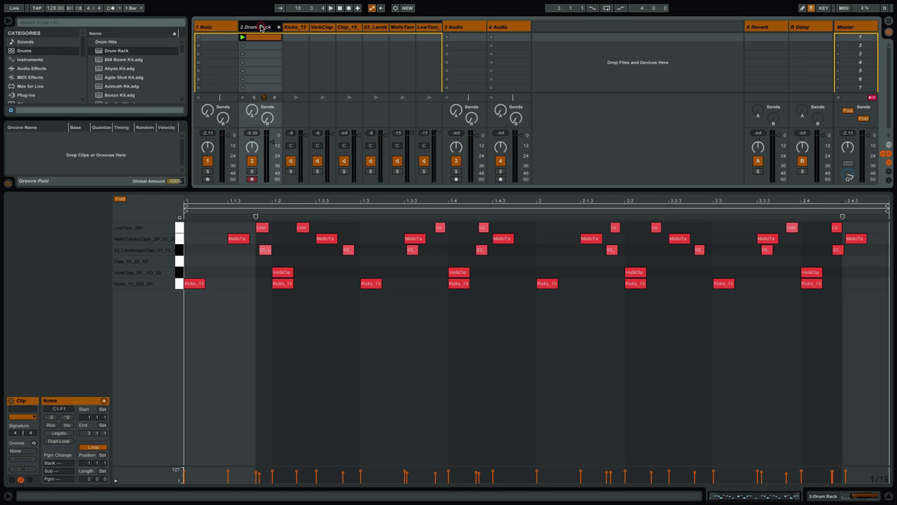
click(258, 28)
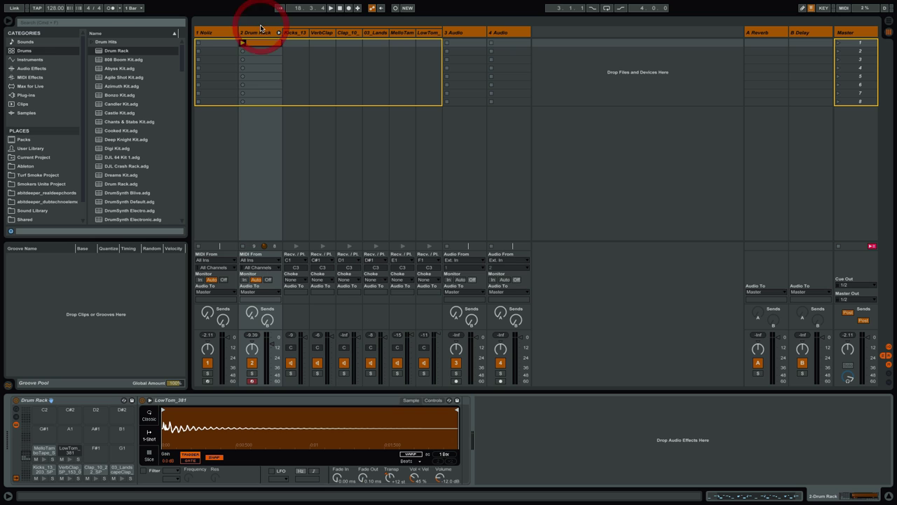
click(214, 33)
click(628, 194)
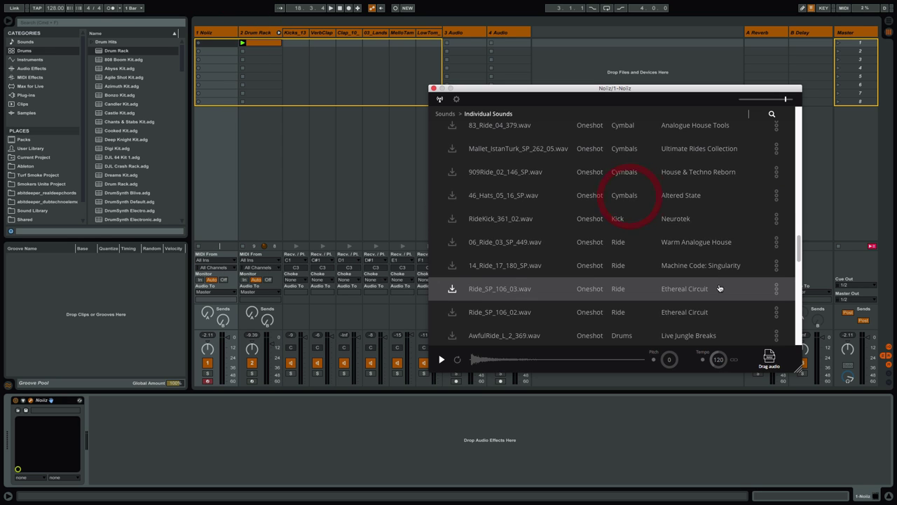
drag(768, 360, 96, 448)
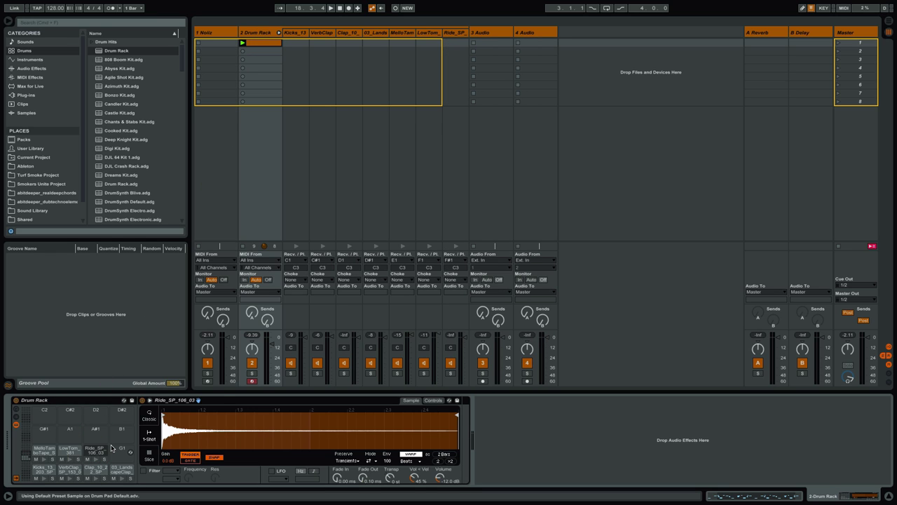
Play the beat, add syncopated ride hits across the two-bar drum clip and bring up the clip's notes
click(111, 447)
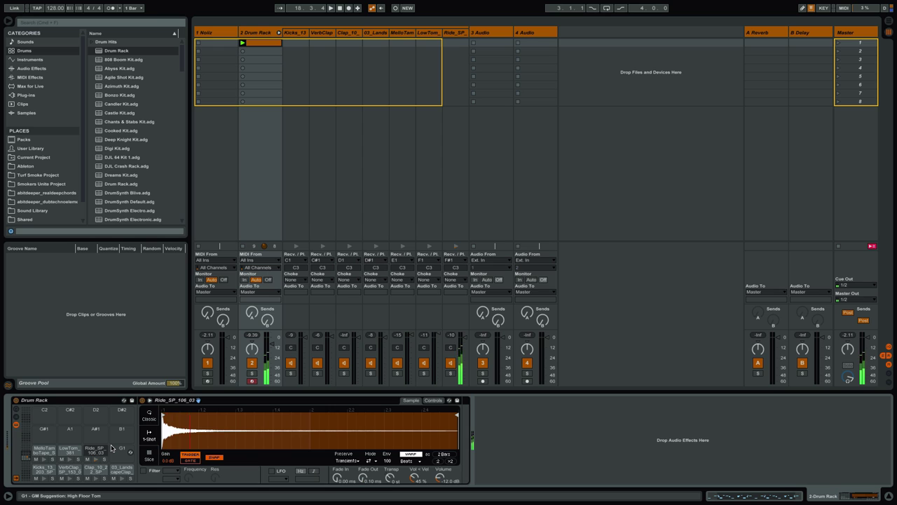
key(space)
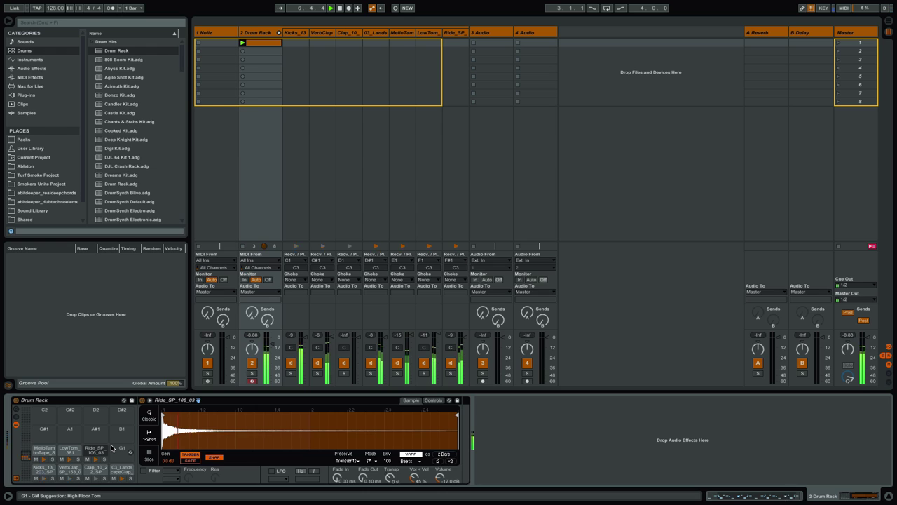
key(shift+Tab)
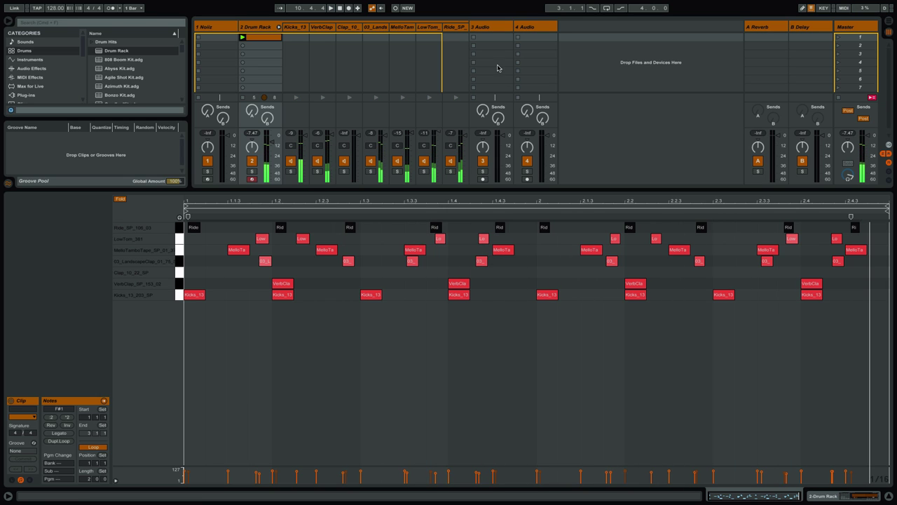
Add an Overdrive audio effect to the Ride_SP_106_03 chain
click(457, 27)
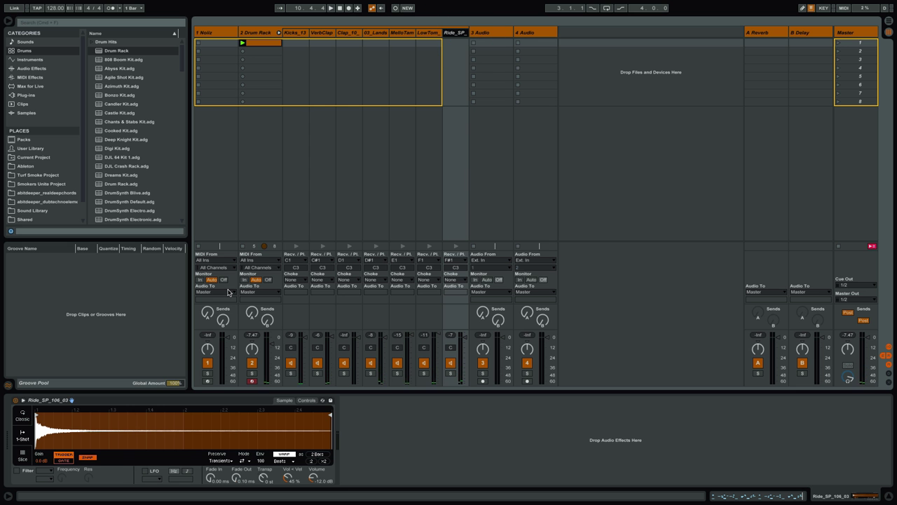
click(32, 68)
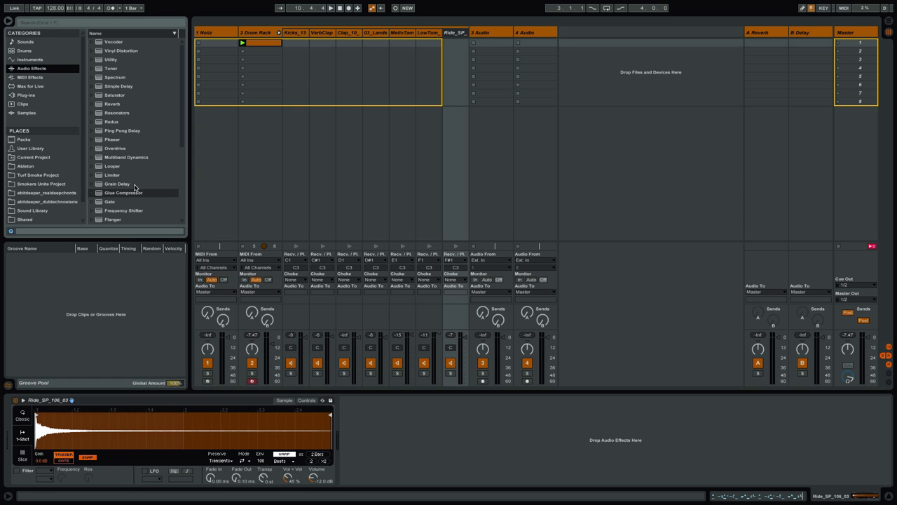
double_click(106, 150)
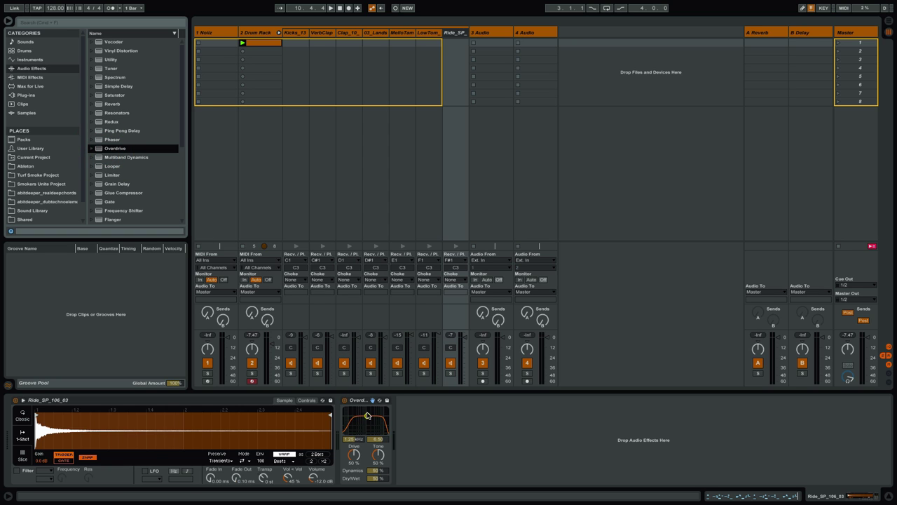
With the ride soloed during playback, set its Overdrive to 89% drive, 100% tone and 74% dynamics, then unsolo it at a chain volume of -17.0 dB
click(451, 373)
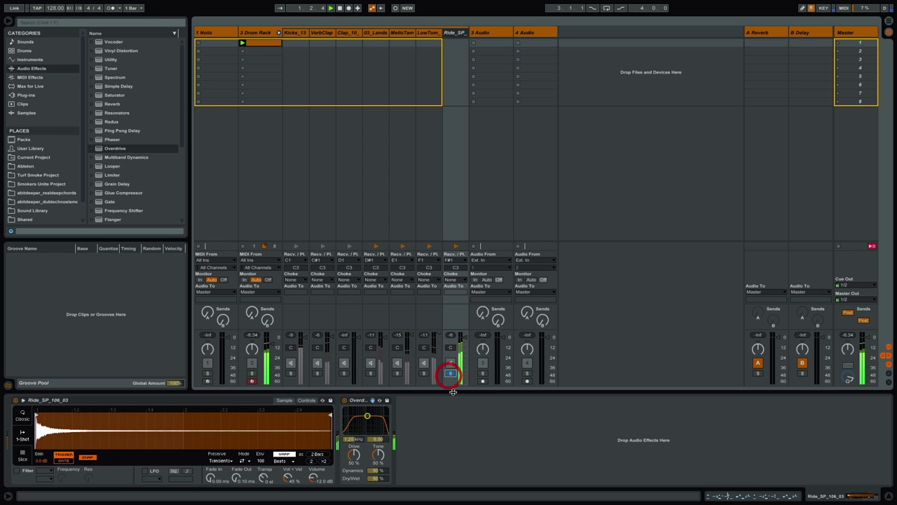
drag(354, 454, 377, 415)
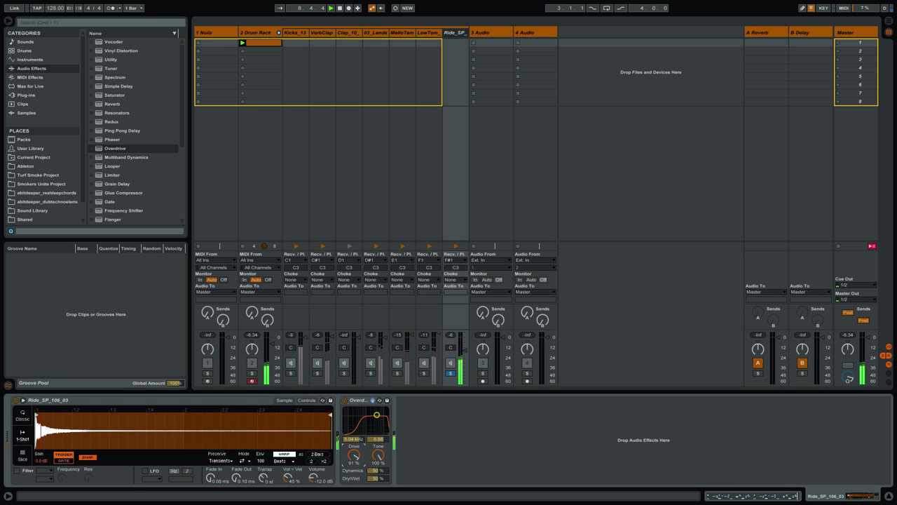
drag(376, 470, 377, 478)
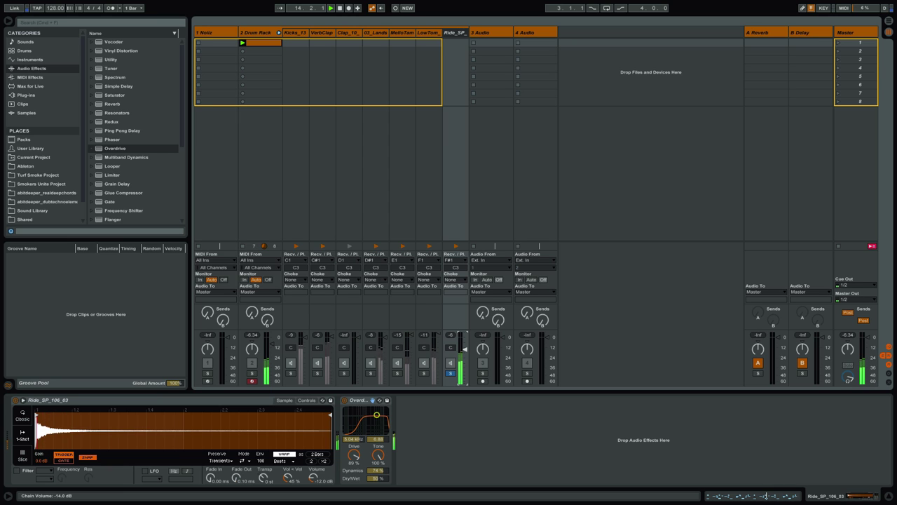
click(450, 373)
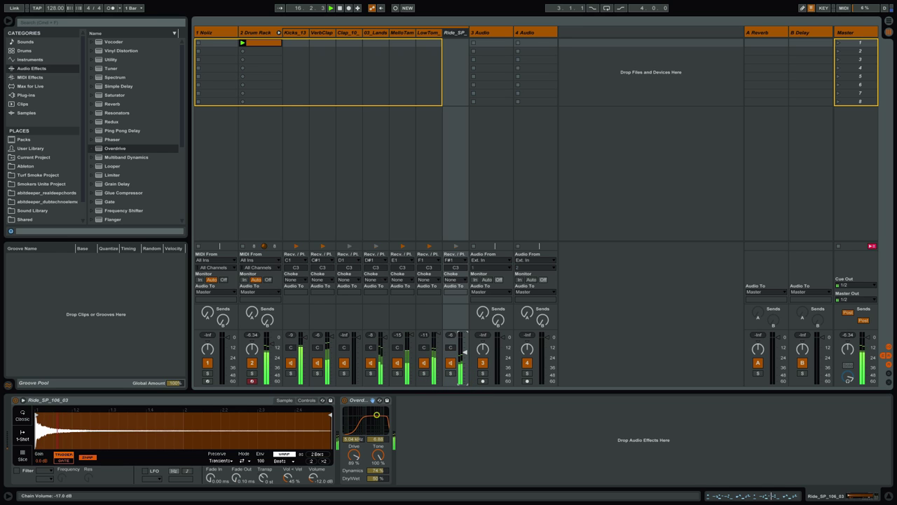
Check the beat with the kick muted and unmuted, then solo the 03_LandscapeClap chain briefly and pan it off-centre
key(XF86AudioRaiseVolume)
click(290, 362)
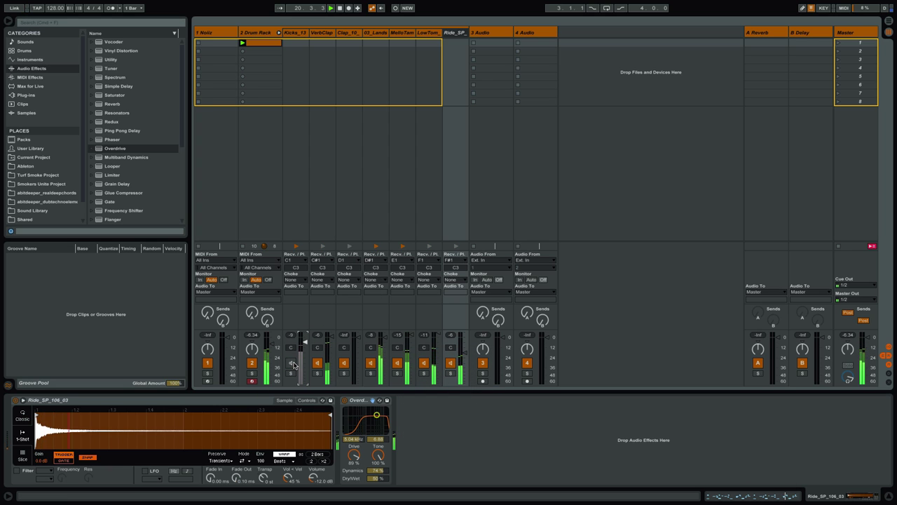
click(291, 363)
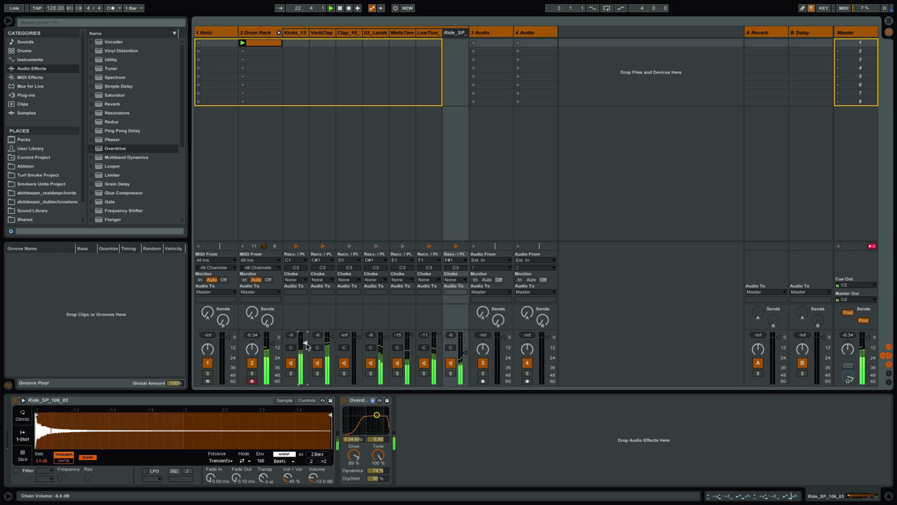
click(370, 373)
click(370, 373)
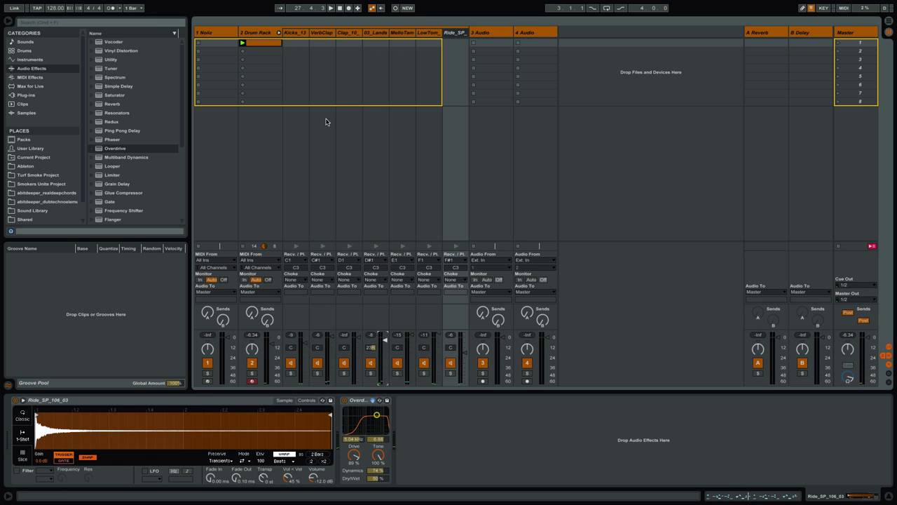
Fold the Drum Rack's chains and insert a new MIDI track with a Simpler on it
click(278, 33)
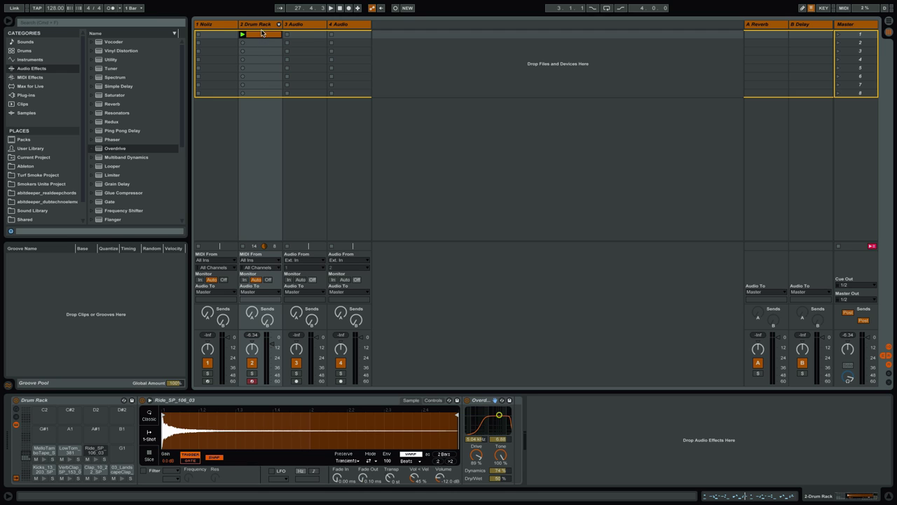
mouse_move(142, 2)
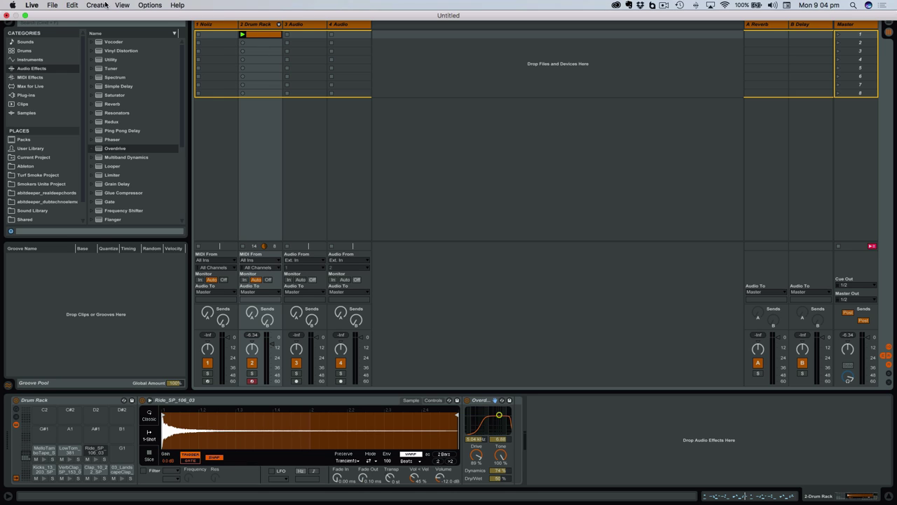
click(96, 5)
click(117, 52)
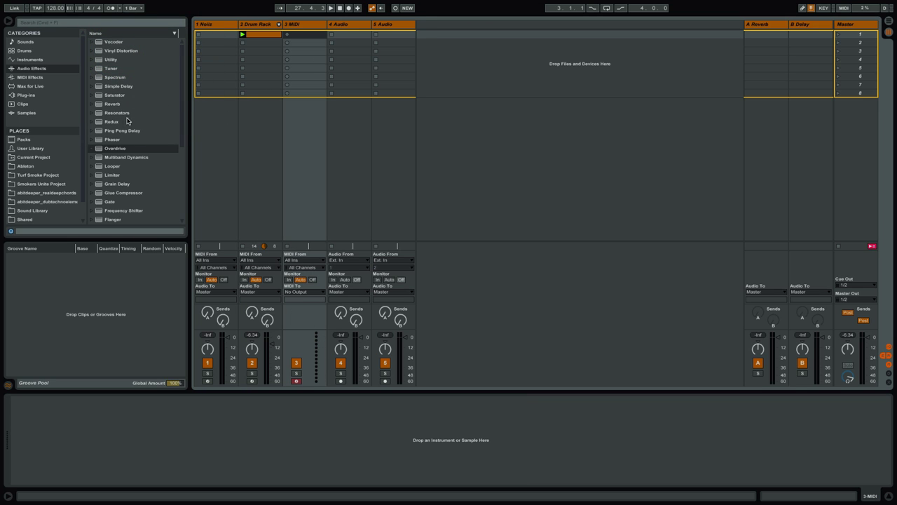
click(28, 60)
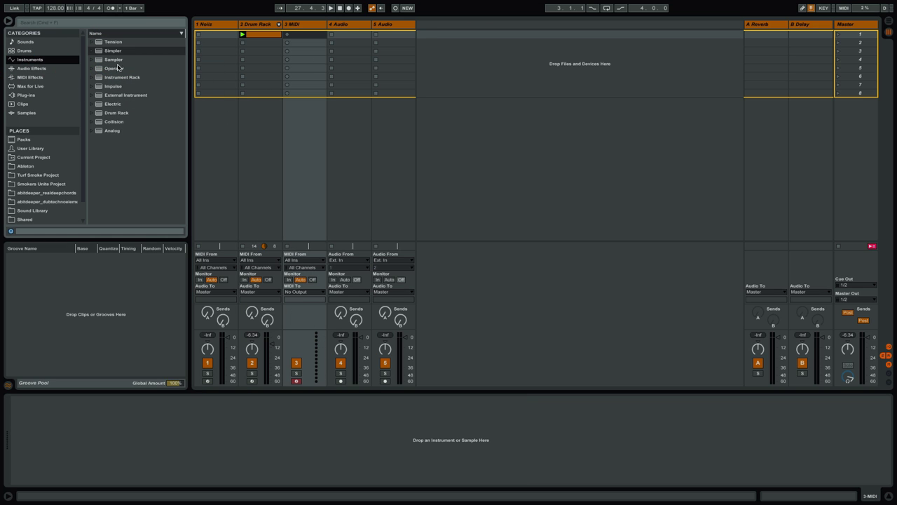
drag(114, 51, 305, 86)
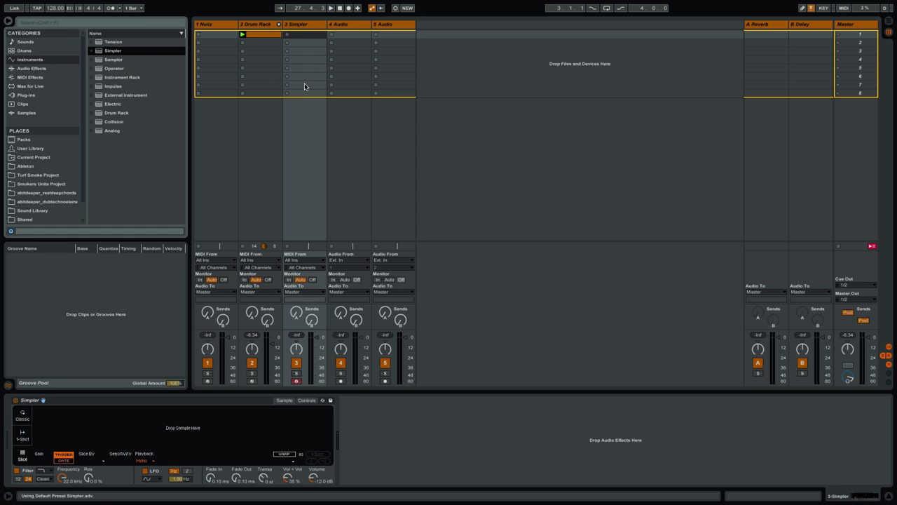
Search the Noiiz one-shots for "chord" and filter the results to the Techno genre
click(217, 28)
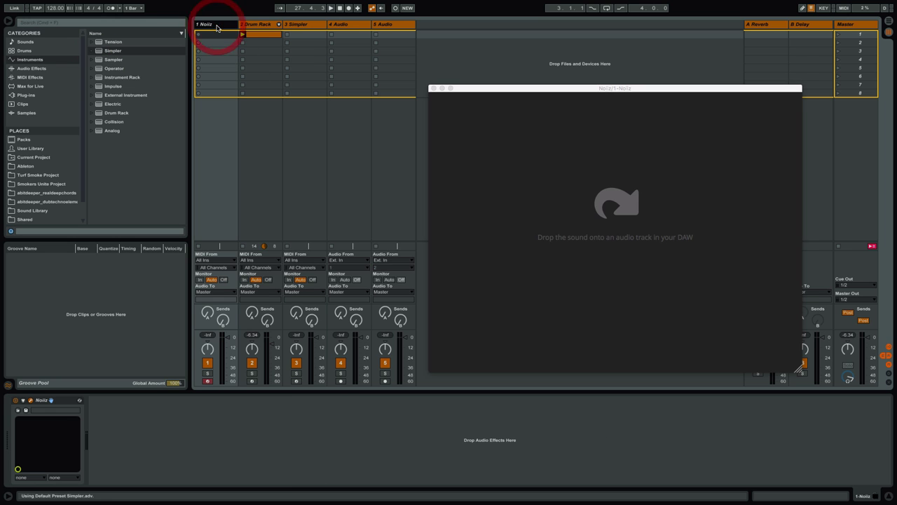
click(565, 196)
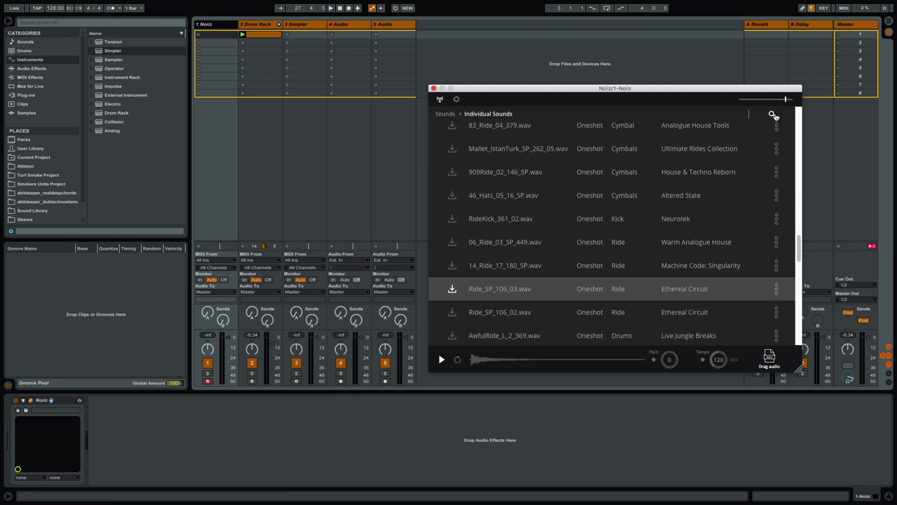
click(772, 114)
text(chord)
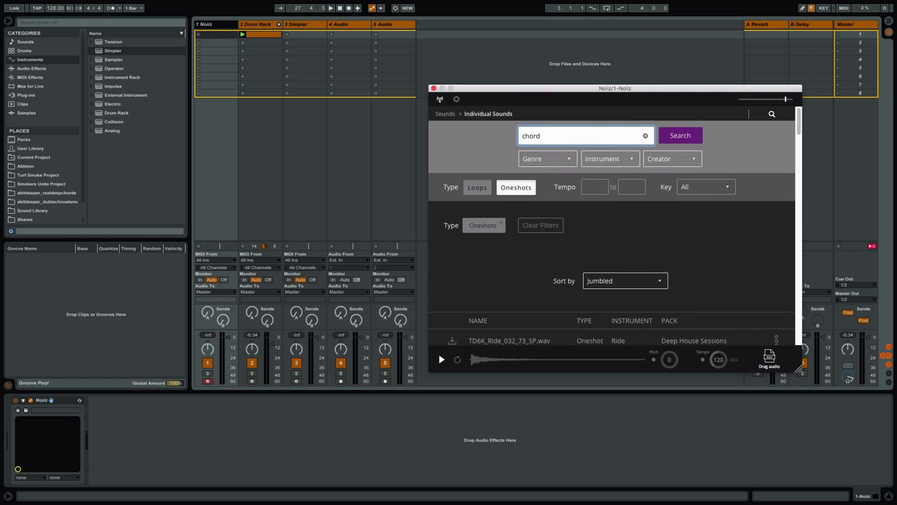
key(Return)
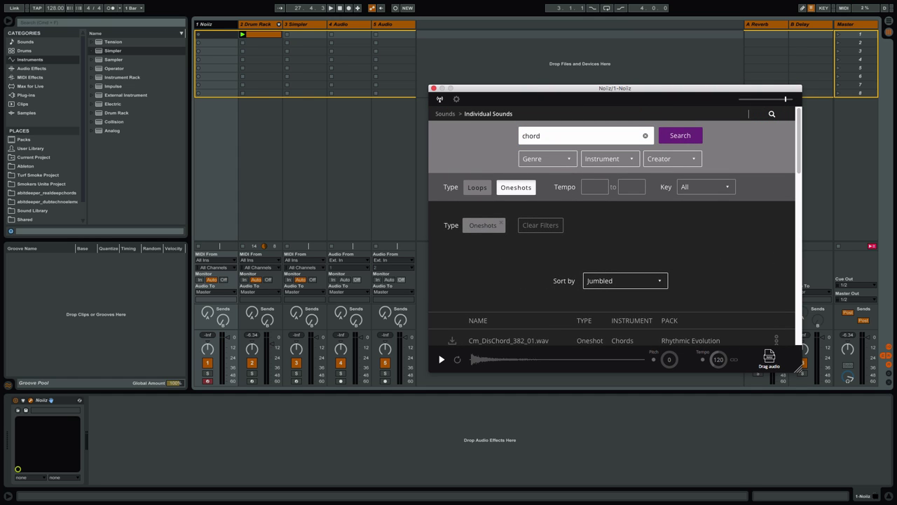
click(567, 162)
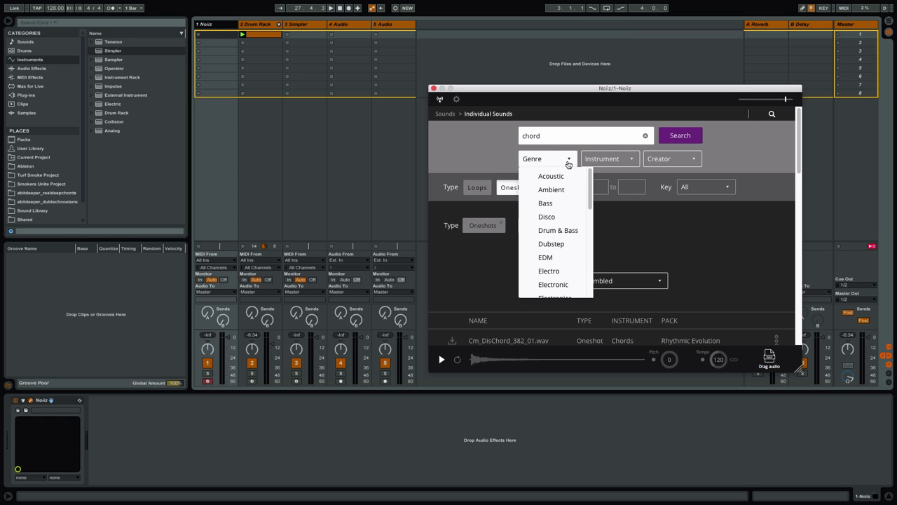
drag(589, 191, 581, 276)
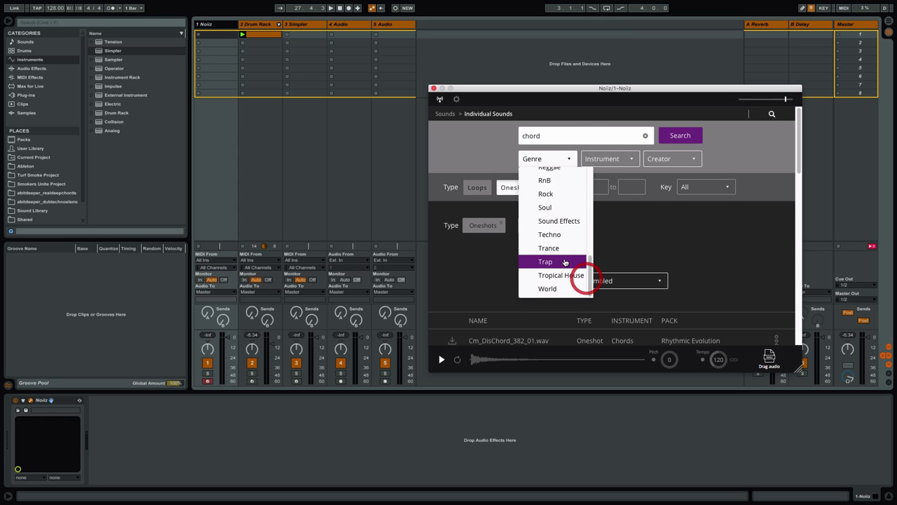
click(551, 235)
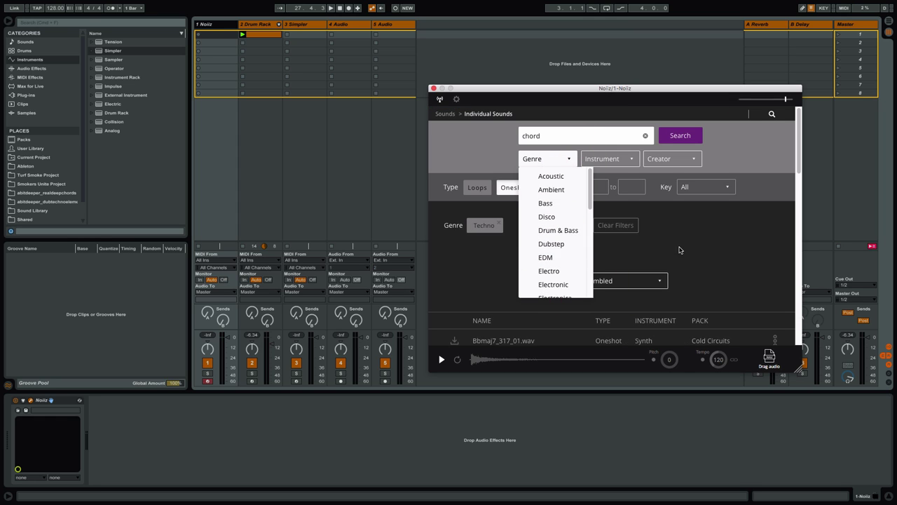
Audition the filtered chord one-shots, from A_Morgan_SP_153_01 down to Cm_7_ambientdrone_317_01
scroll(631, 241, down, 5)
click(506, 262)
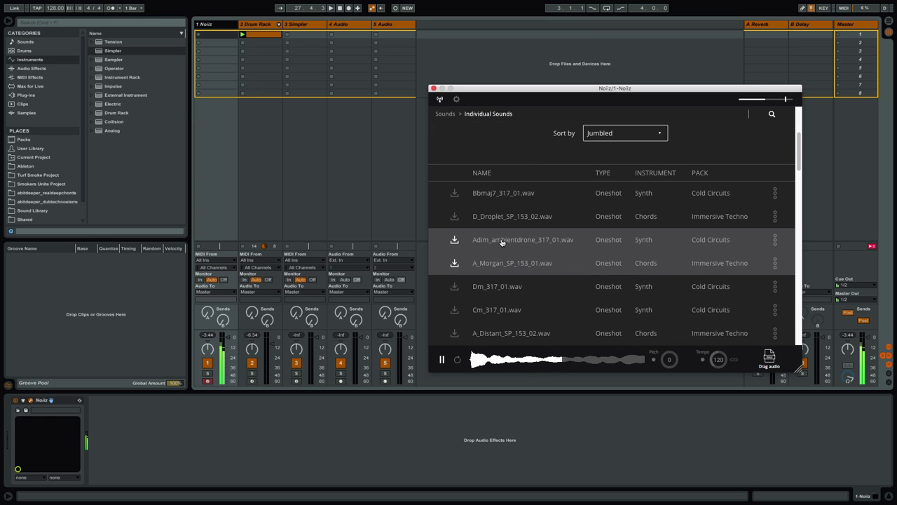
click(501, 240)
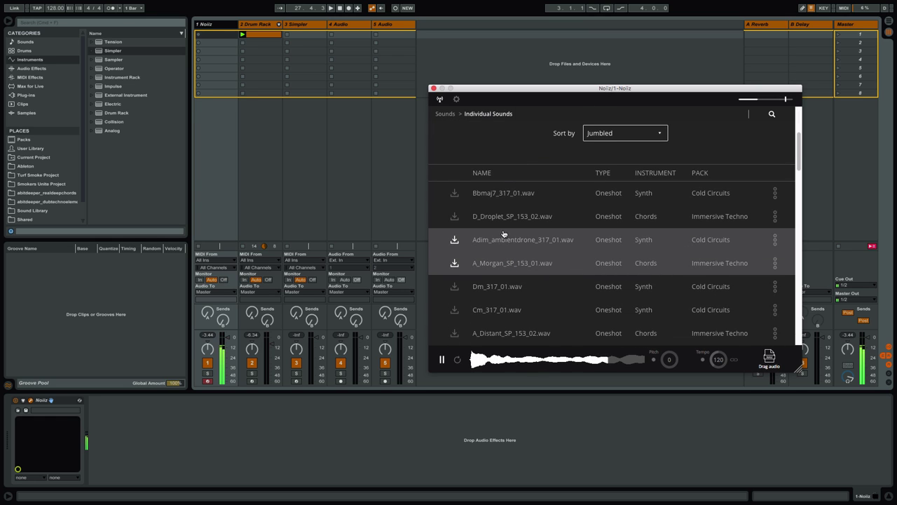
click(501, 309)
scroll(511, 299, down, 3)
click(519, 290)
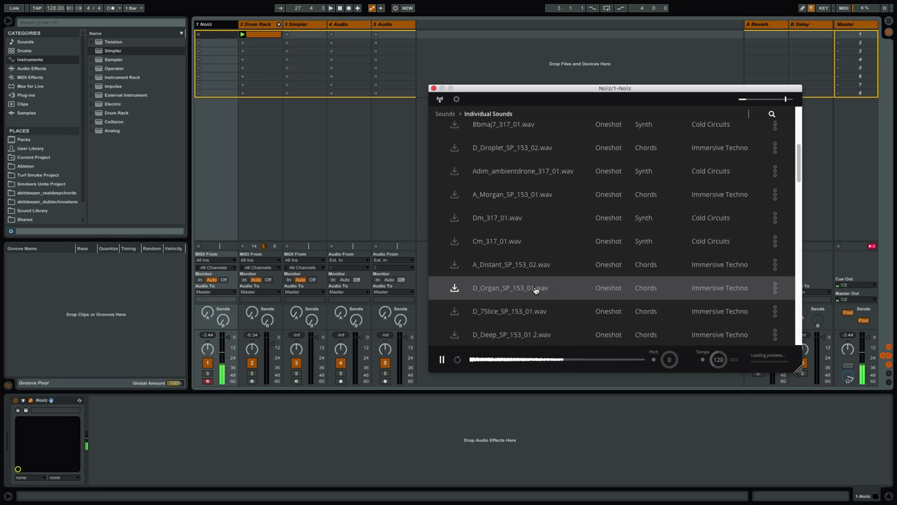
scroll(510, 293, down, 3)
click(509, 297)
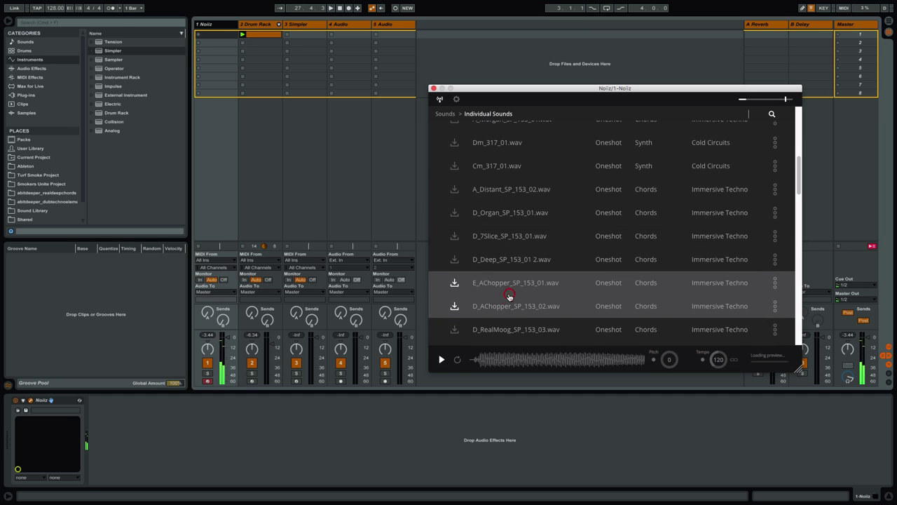
scroll(548, 272, down, 3)
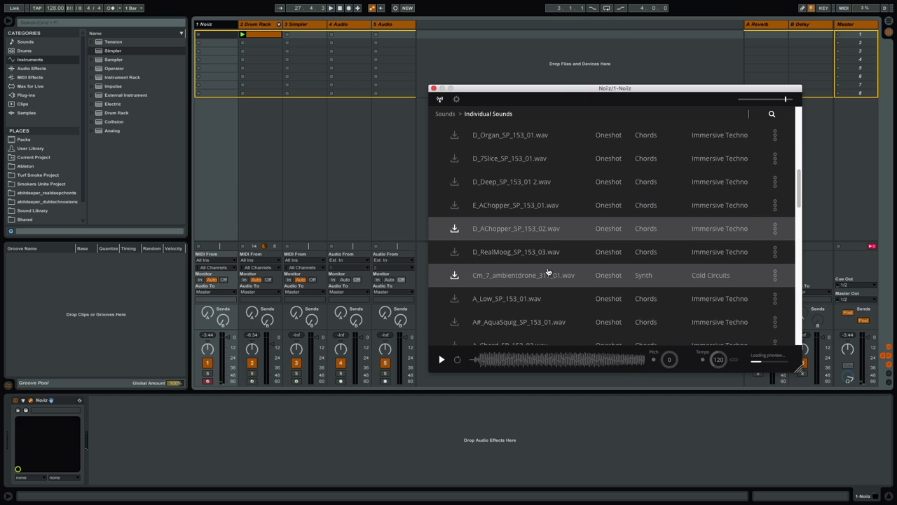
click(497, 276)
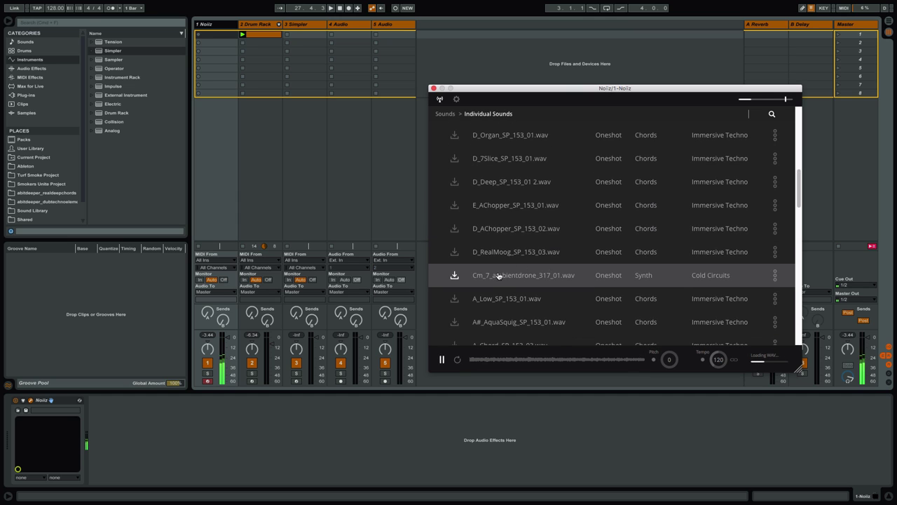
Continue auditioning chords further down the results, including A_Chord_SP_153_03 and A_JunoVerb_SP_153_02, up to E_Sunrise_SP_153_01
scroll(518, 272, down, 3)
click(508, 271)
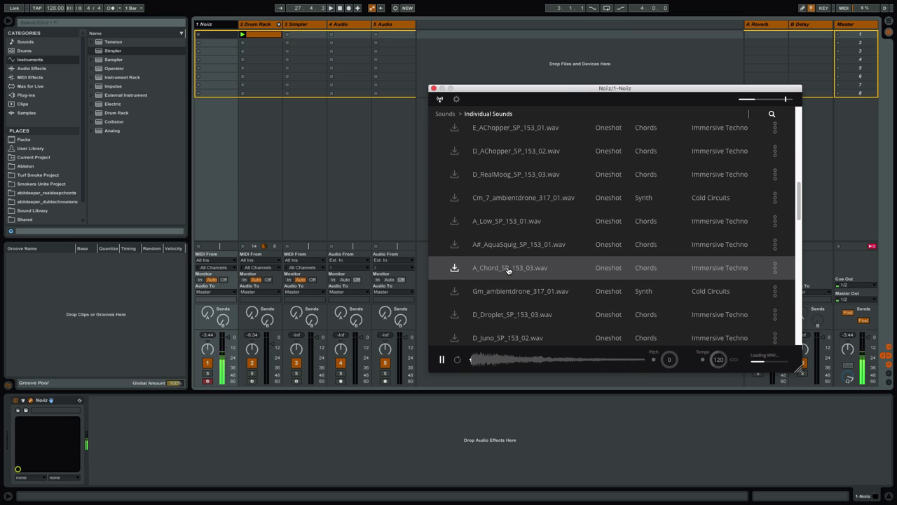
click(497, 294)
scroll(575, 224, down, 1)
scroll(575, 225, down, 1)
click(502, 319)
scroll(586, 253, down, 2)
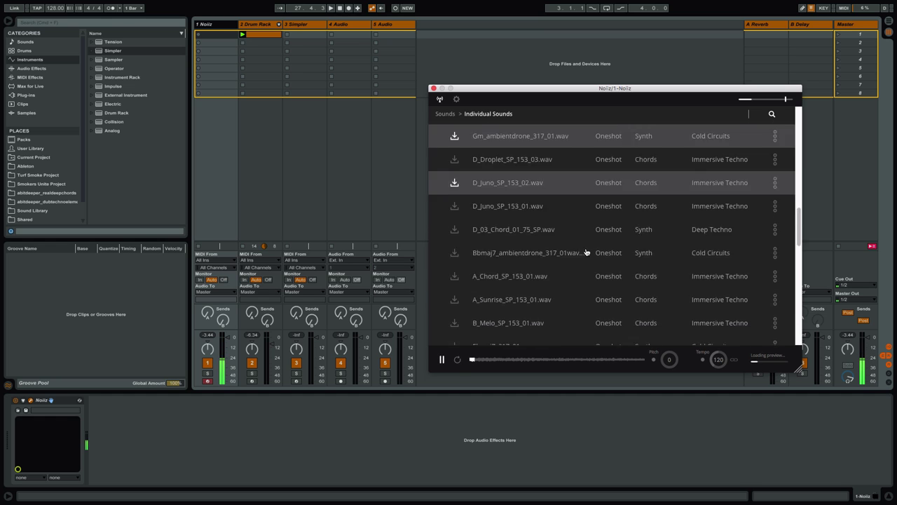
scroll(586, 253, down, 10)
click(517, 207)
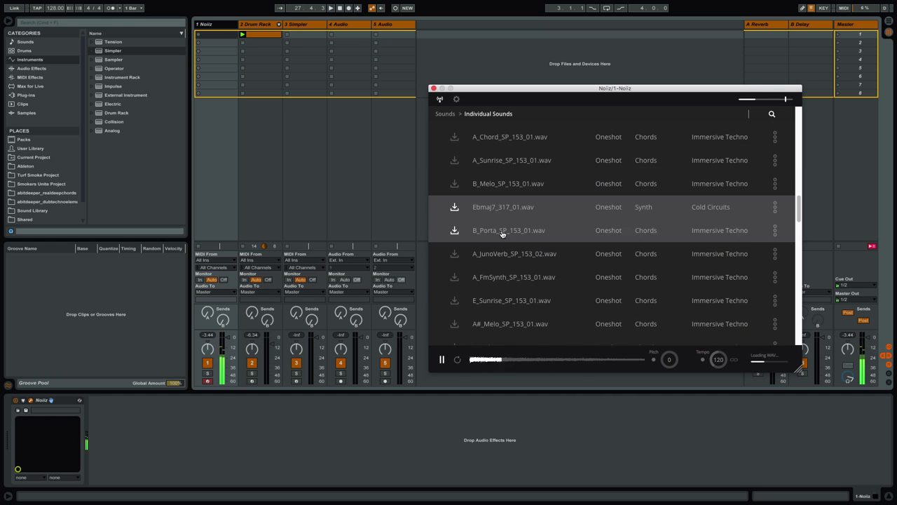
click(508, 253)
scroll(522, 246, down, 6)
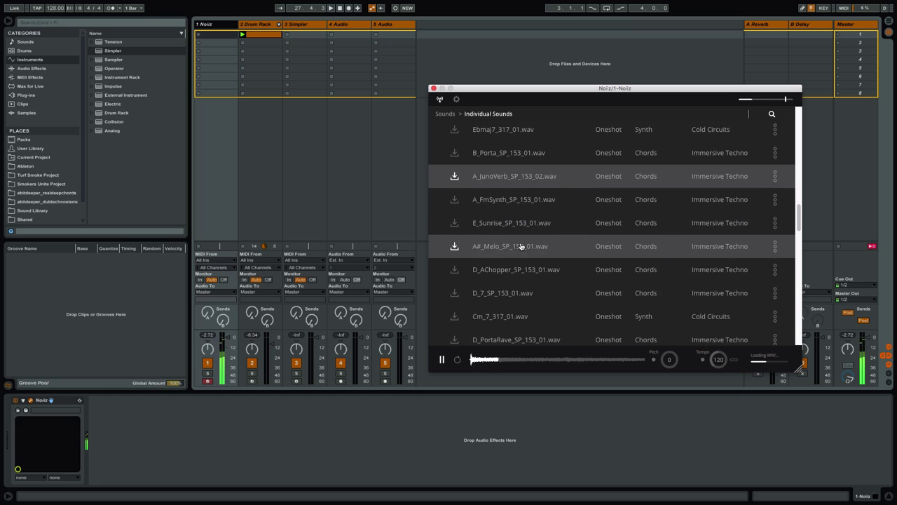
click(492, 226)
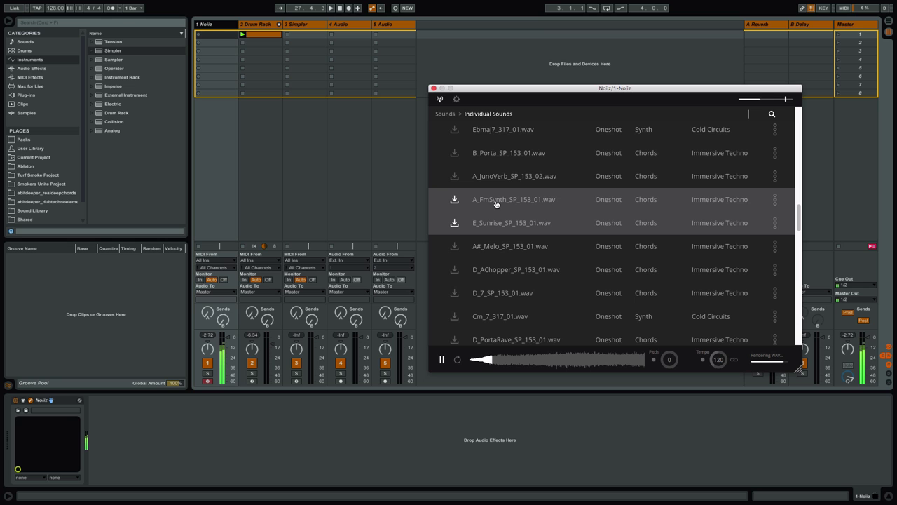
Stop the preview, place E_Sunrise_SP_153_01.wav in the first slot of the 5 Audio track and open its clip
drag(511, 88, 639, 77)
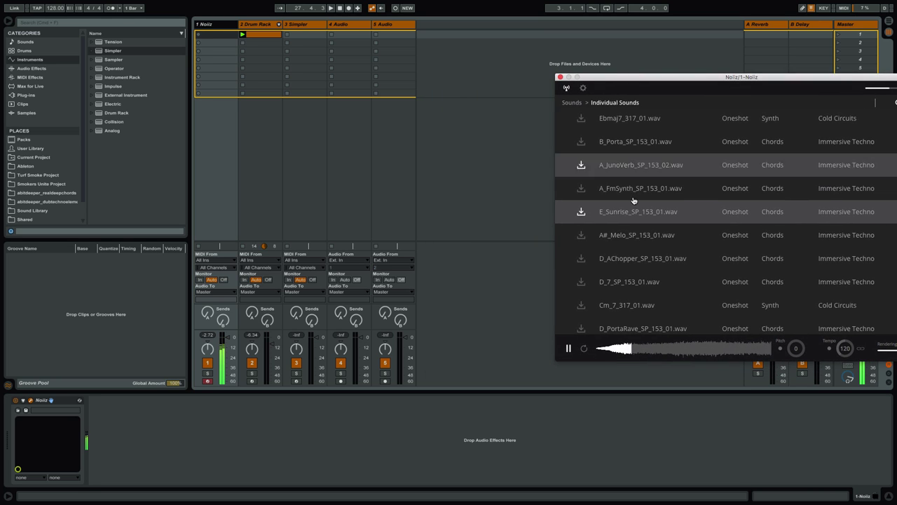
drag(714, 77, 624, 77)
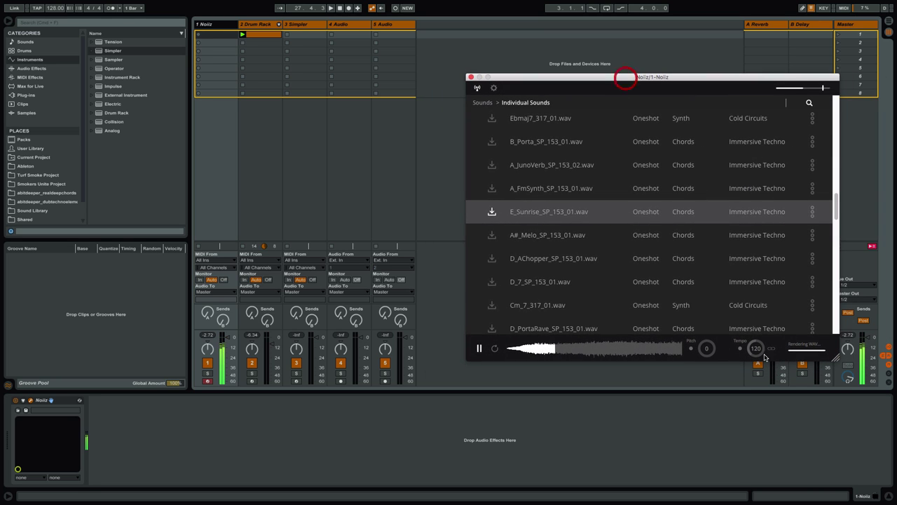
click(479, 349)
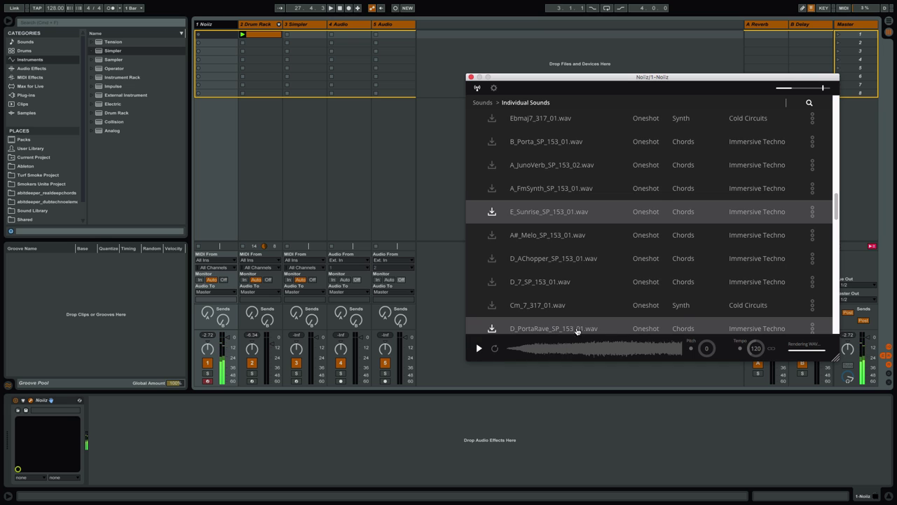
drag(555, 331, 394, 37)
double_click(396, 36)
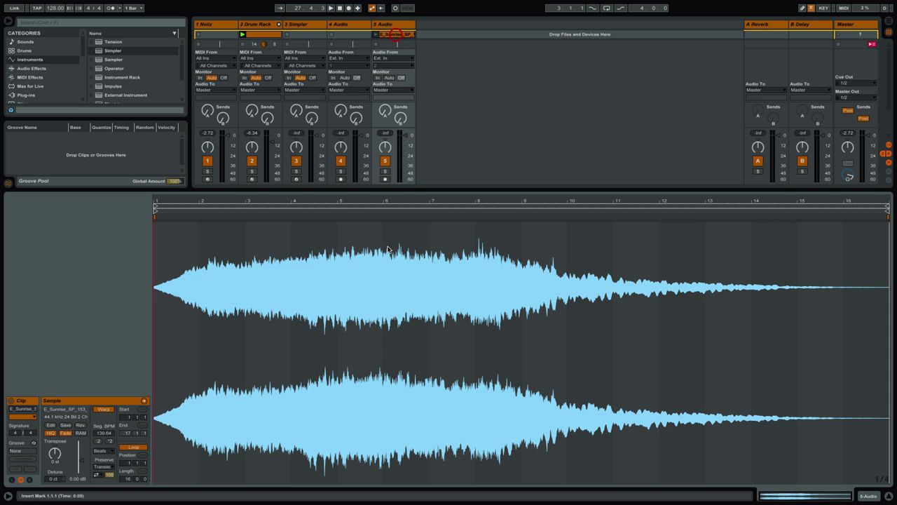
Set the E_Sunrise clip's loop to run from 3.1.1 to 3.4.1
drag(248, 215, 257, 210)
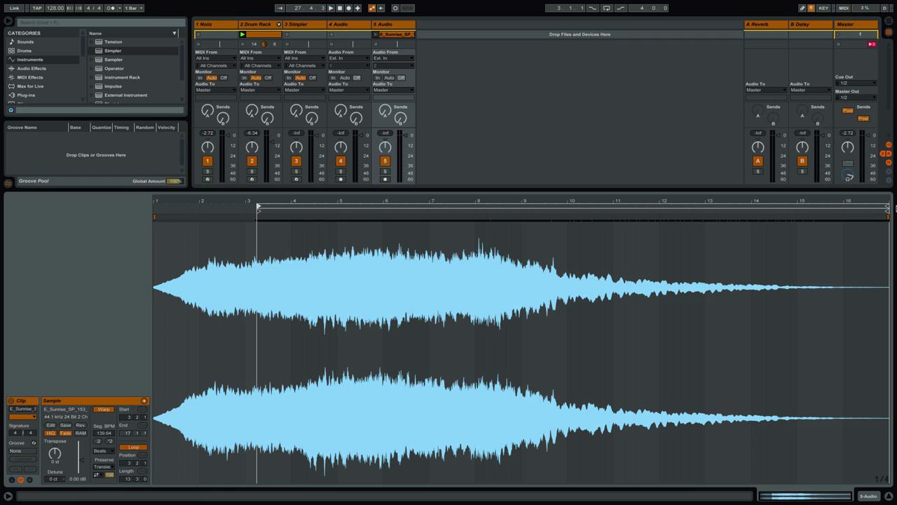
mouse_move(887, 208)
mouse_down()
mouse_move(234, 257)
mouse_move(281, 256)
mouse_up()
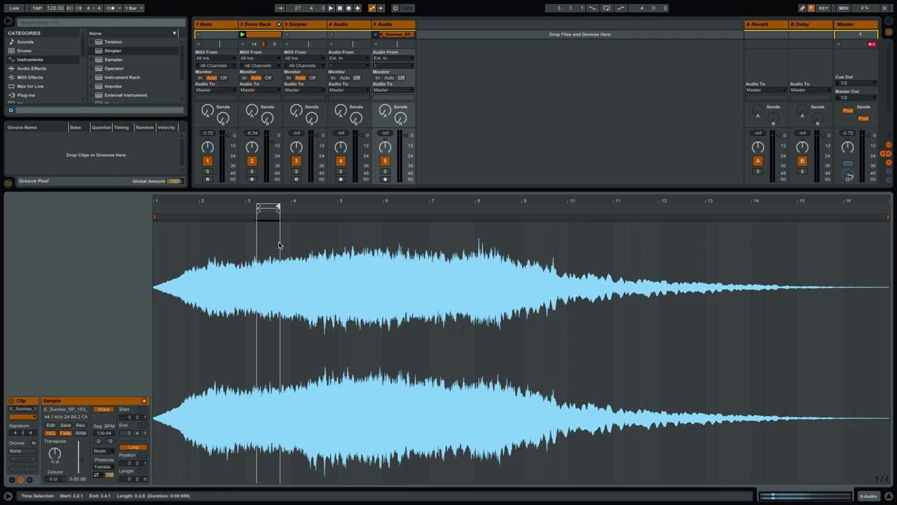
drag(258, 208, 247, 207)
Launch the E_Sunrise clip with the beat and lower the 5 Audio track volume to -16.0 dB
click(377, 33)
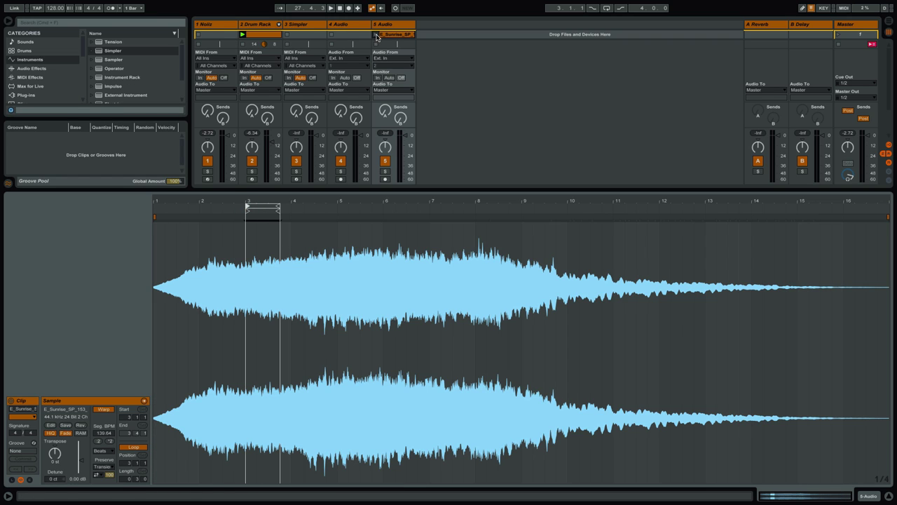
mouse_move(404, 135)
mouse_down()
mouse_move(405, 163)
mouse_move(404, 148)
mouse_up()
key(XF86AudioLowerVolume)
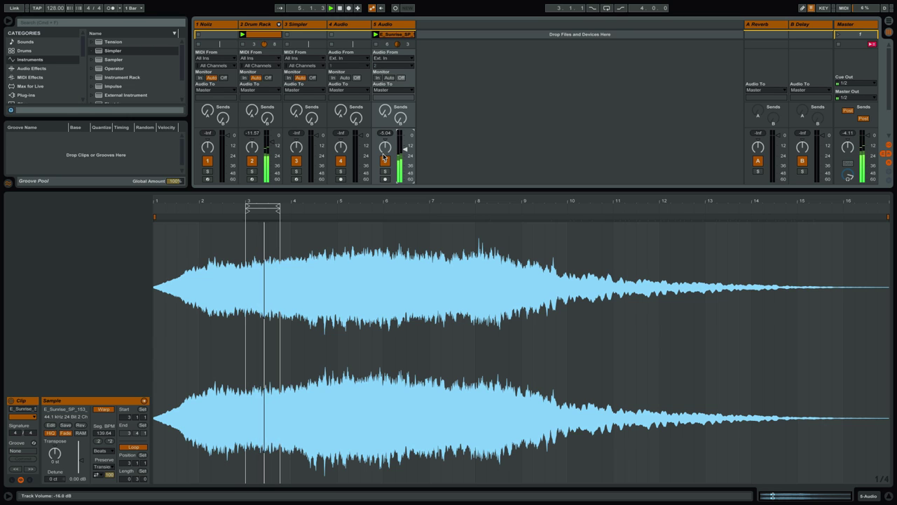
Try other loop regions, settling on 3.1.1 to 4.2.1, and lower the 5 Audio track volume to -19.4 dB
drag(278, 208, 286, 209)
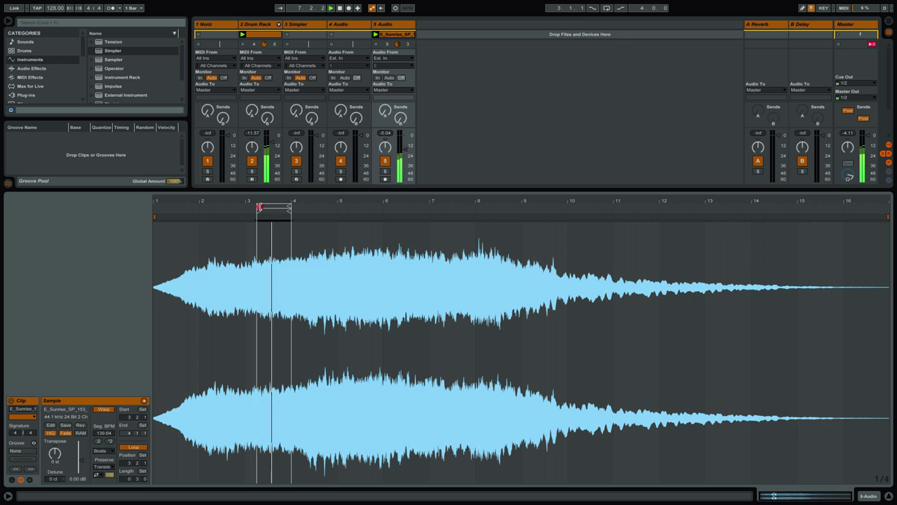
click(274, 209)
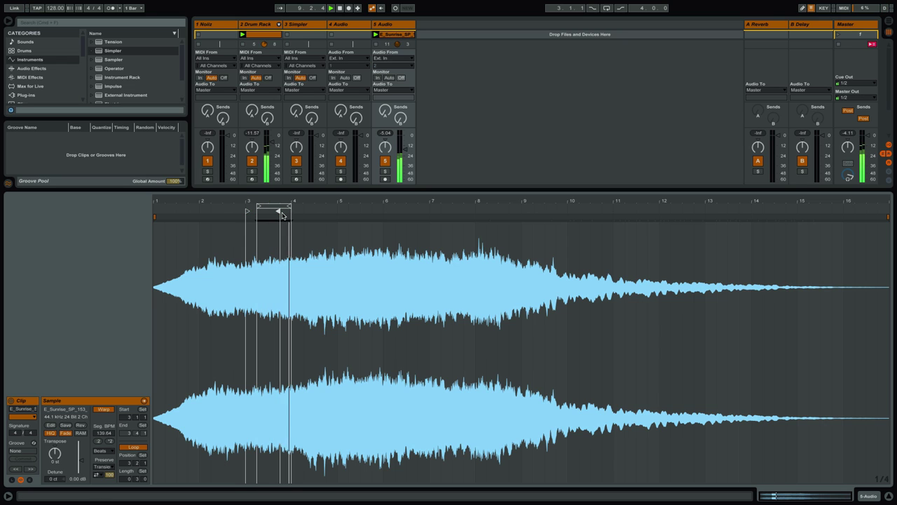
key(Right)
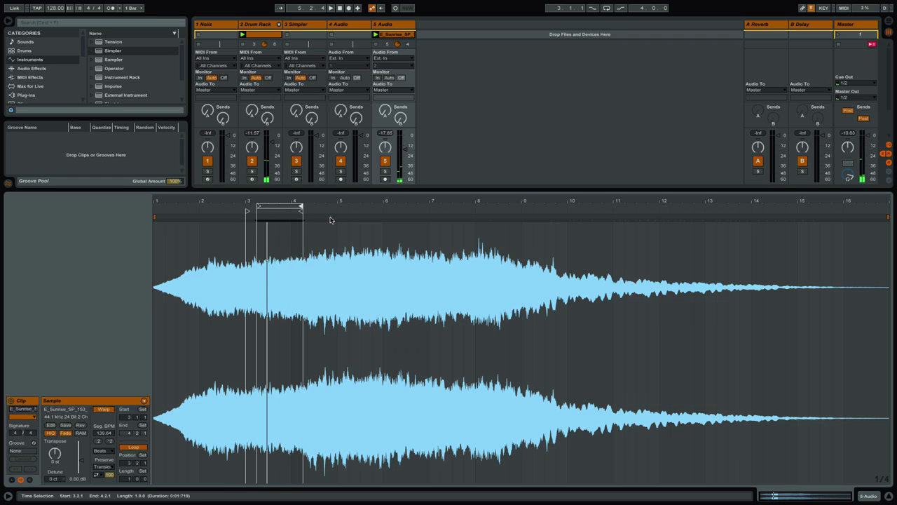
drag(257, 206, 247, 206)
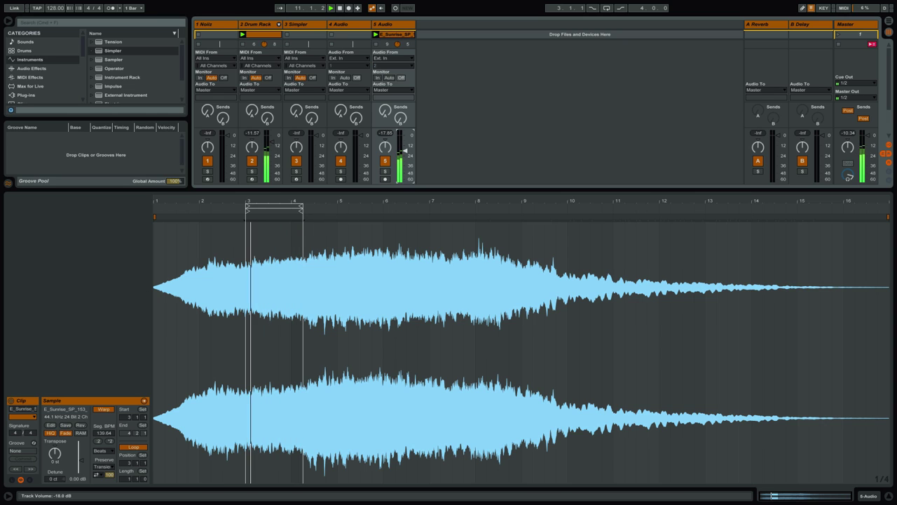
drag(406, 151, 406, 154)
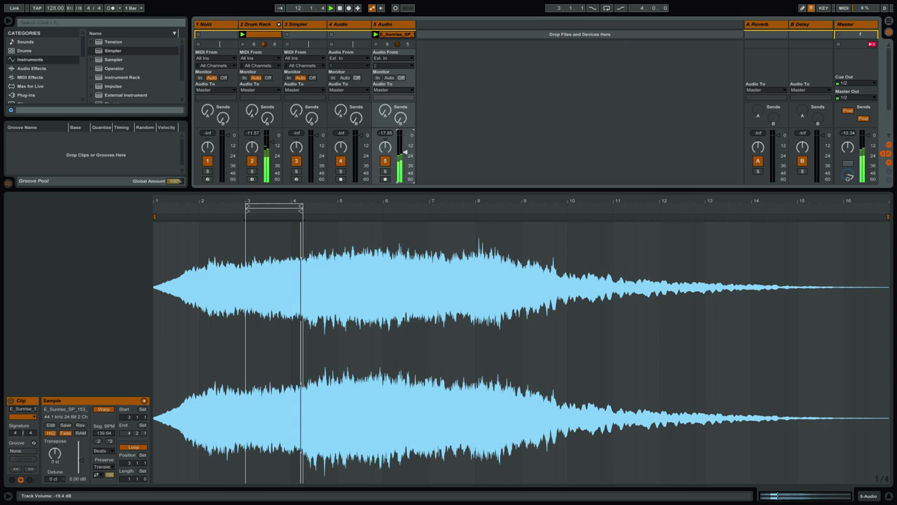
Try the E_Sunrise loop starting at 2.1.1 and delete the clip from the 5 Audio track
drag(45, 442, 52, 459)
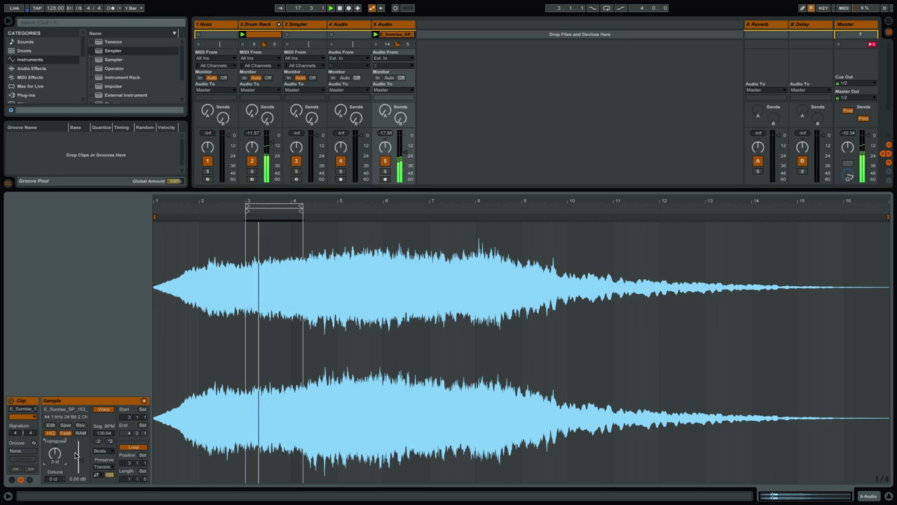
drag(280, 207, 234, 208)
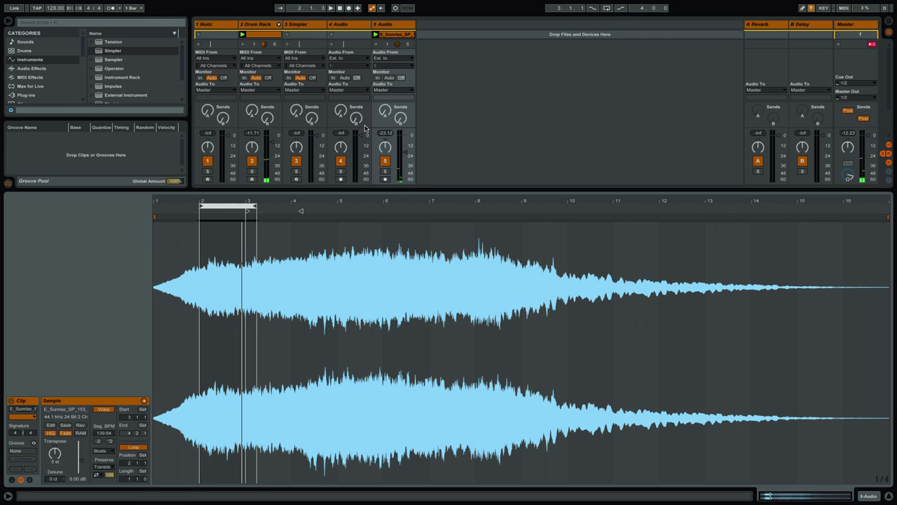
click(396, 35)
key(Delete)
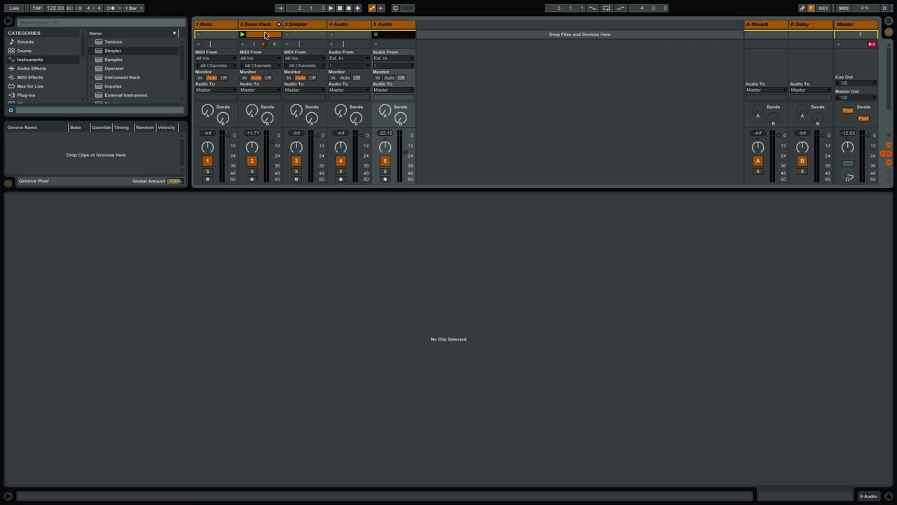
Return to the Noiiz sound list and audition more chords, loading D_FMSpace_SP_153_02.wav in the preview player
click(215, 25)
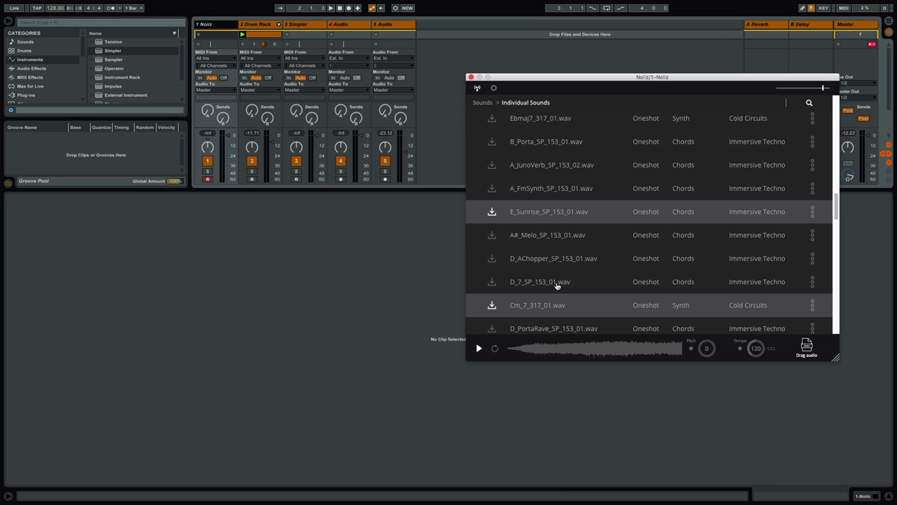
click(543, 277)
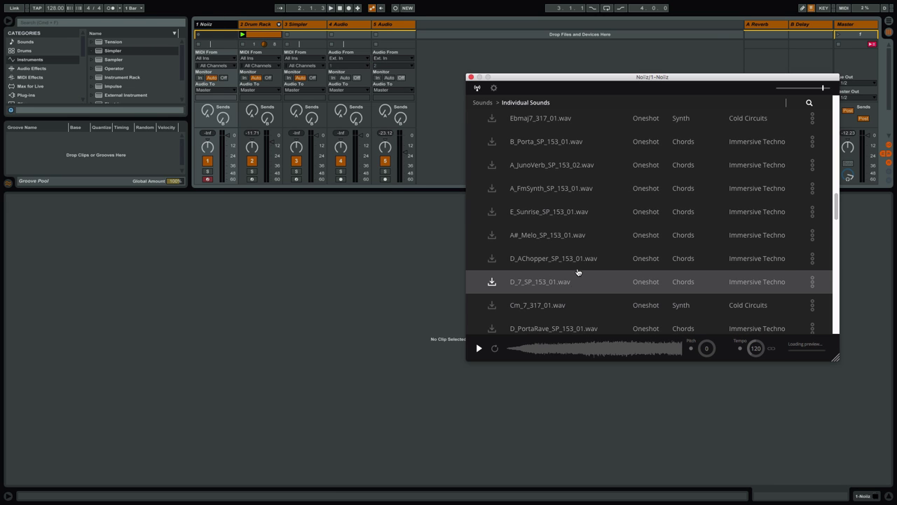
scroll(576, 259, down, 3)
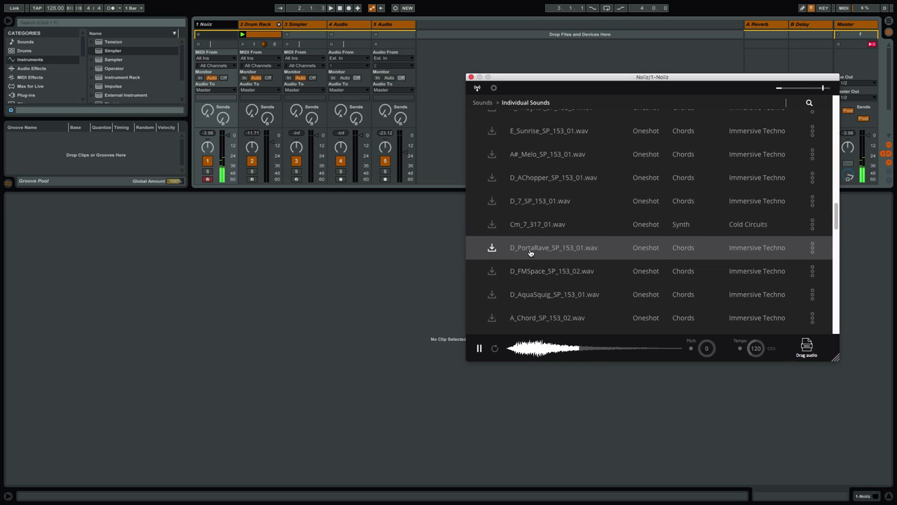
click(525, 280)
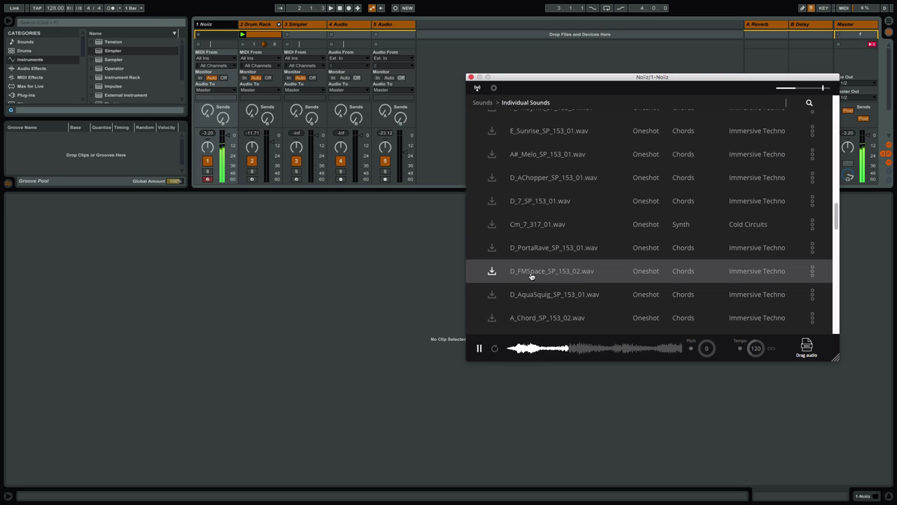
scroll(560, 281, up, 5)
scroll(589, 284, down, 5)
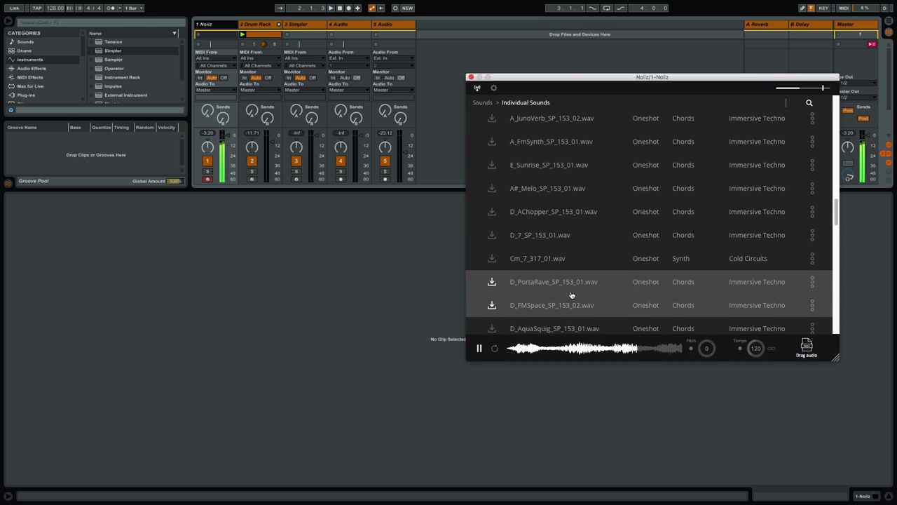
Place D_FMSpace_SP_153_02.wav in scene 2 of the 5 Audio track, loop it from 1.1.1 to 1.2.2 and launch it
drag(815, 348, 395, 36)
mouse_move(887, 208)
mouse_down()
mouse_move(370, 224)
mouse_move(215, 276)
mouse_up()
click(375, 34)
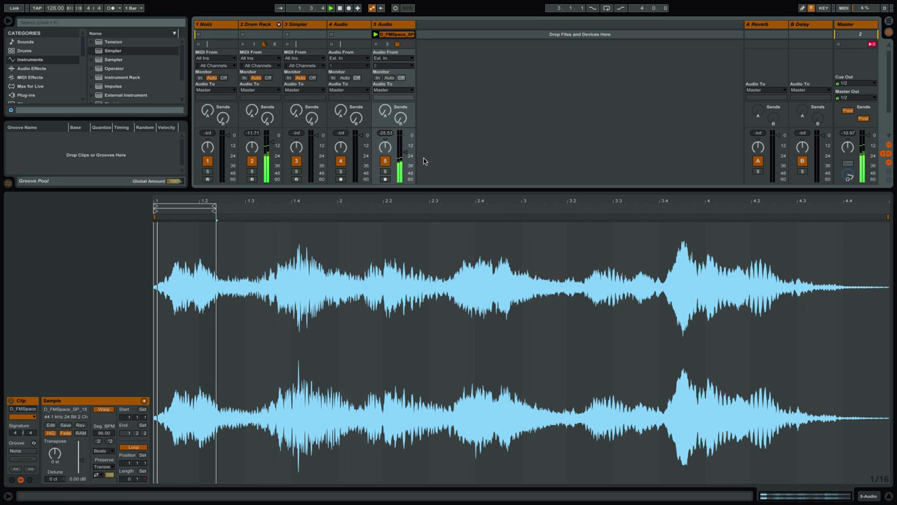
Briefly solo the 5 Audio track to check the chord loop, and shrink the clip view to reveal the session slots
scroll(405, 150, up, 2)
click(384, 172)
click(385, 172)
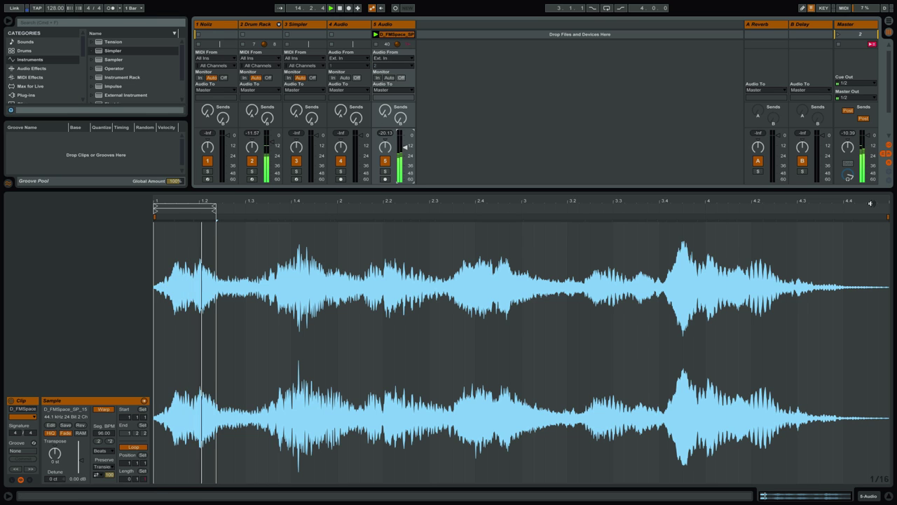
drag(869, 190, 561, 324)
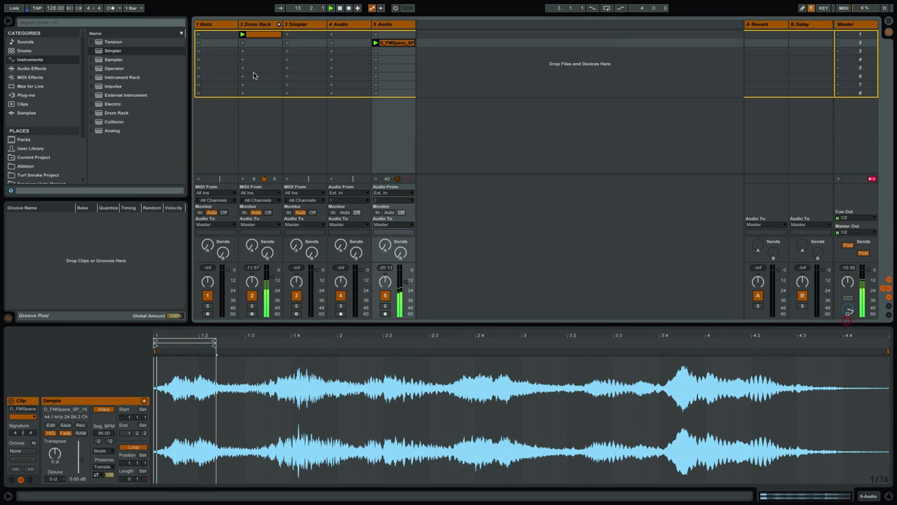
Add a Compressor audio effect to the 5 Audio track
click(31, 68)
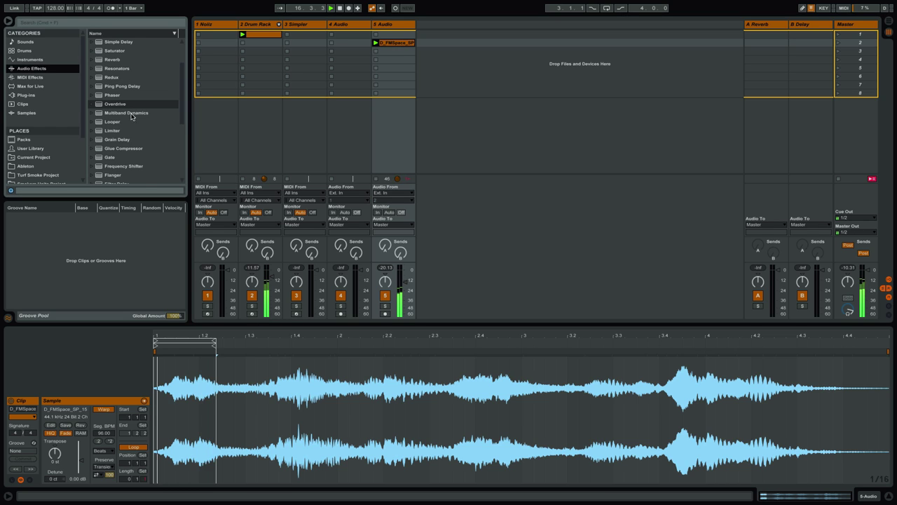
scroll(133, 119, down, 2)
scroll(136, 136, down, 2)
scroll(135, 135, down, 2)
double_click(119, 157)
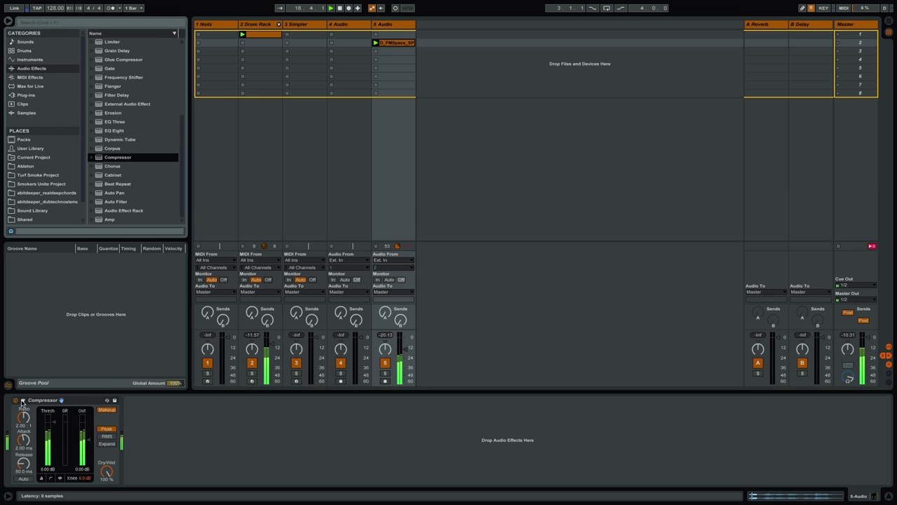
Sidechain the Compressor to 2-Drum Rack with a -30.0 dB threshold, 2.74:1 ratio and 0.03 ms attack, and slightly lower the 5 Audio volume
click(23, 400)
click(29, 410)
click(31, 423)
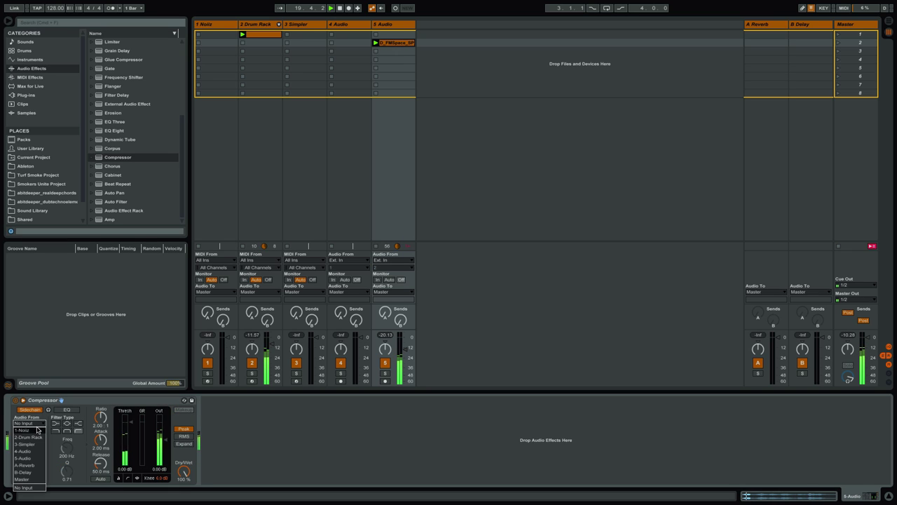
click(38, 437)
click(126, 431)
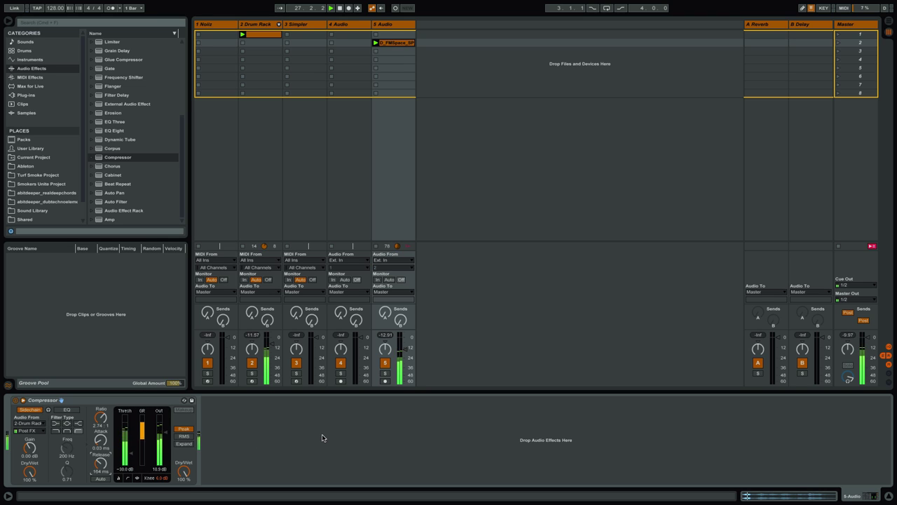
key(XF86AudioRaiseVolume)
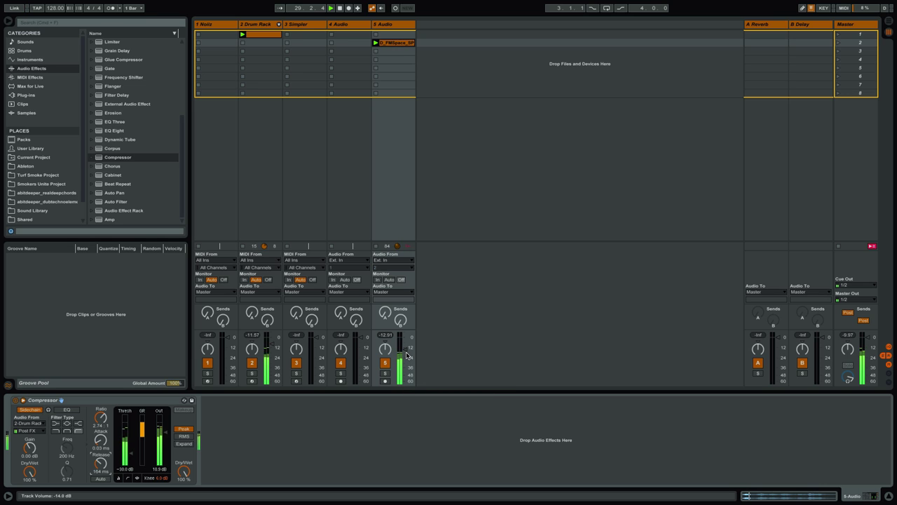
drag(406, 355, 406, 357)
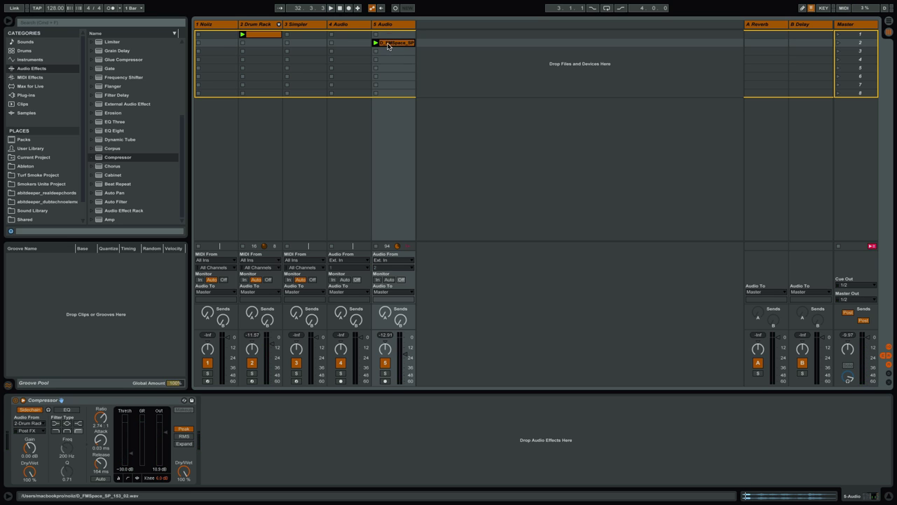
Copy the drum clip into scene 2 of the Drum Rack track, and launch scene 1 followed by scene 2
click(245, 35)
drag(245, 35, 258, 39)
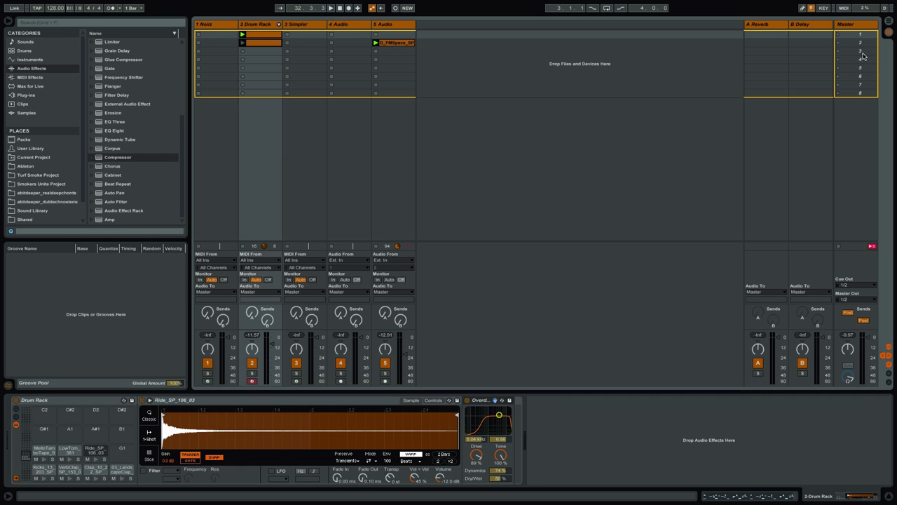
click(839, 36)
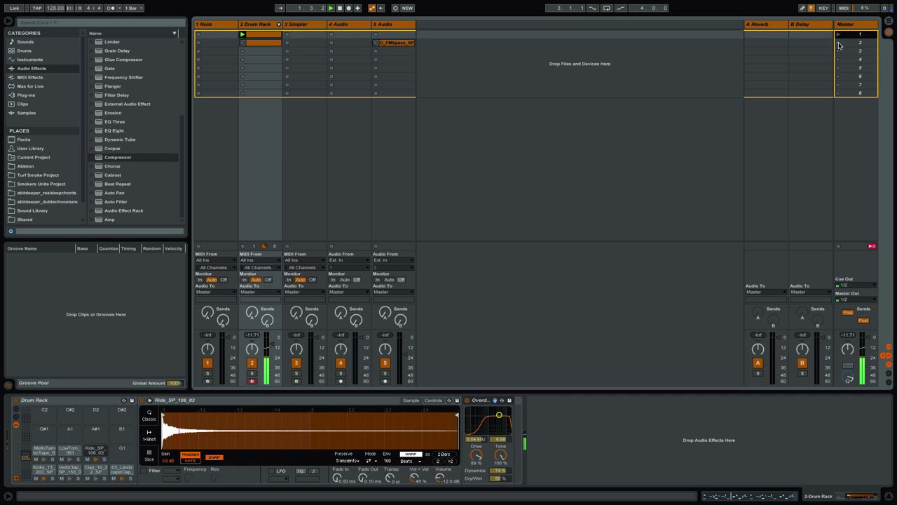
click(838, 43)
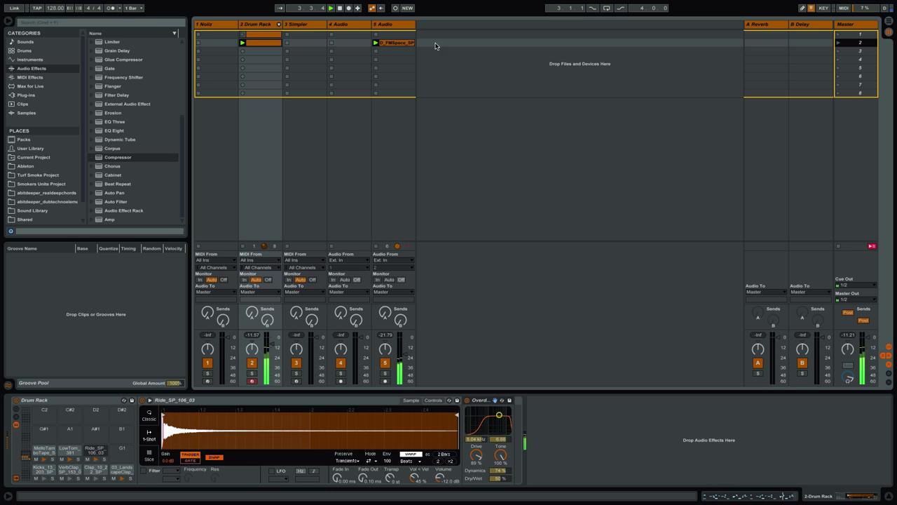
Open the Noiiz sound list and audition further one-shots, including Cm_ambientdrone_317_01.wav and D_ASunrise_SP_153_01.wav
click(382, 25)
click(273, 27)
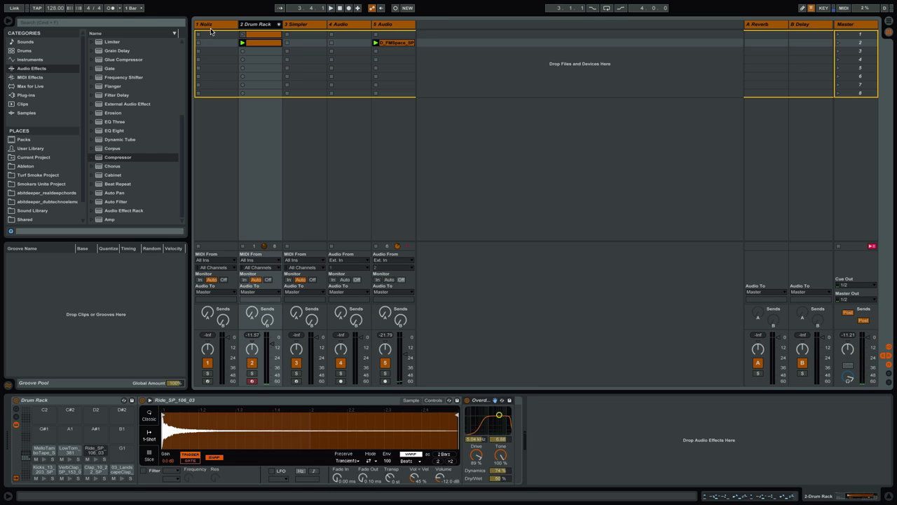
click(220, 28)
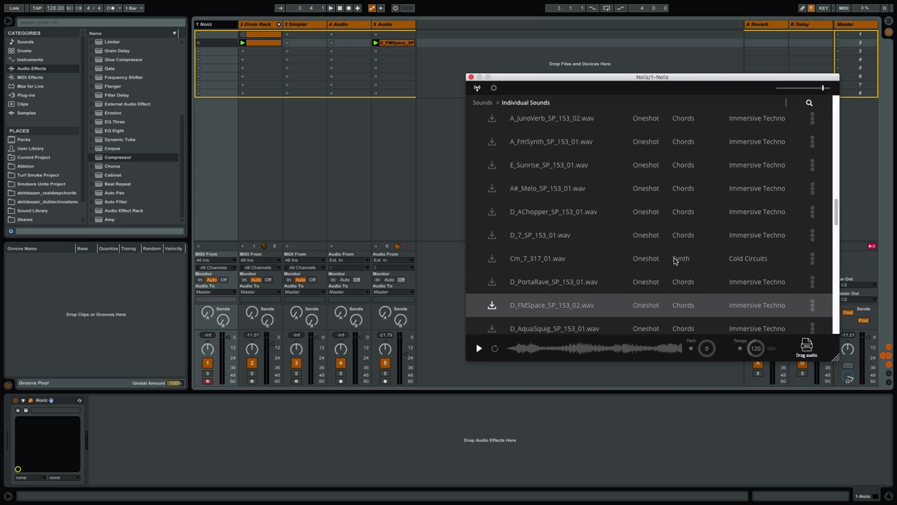
scroll(602, 262, down, 5)
click(559, 267)
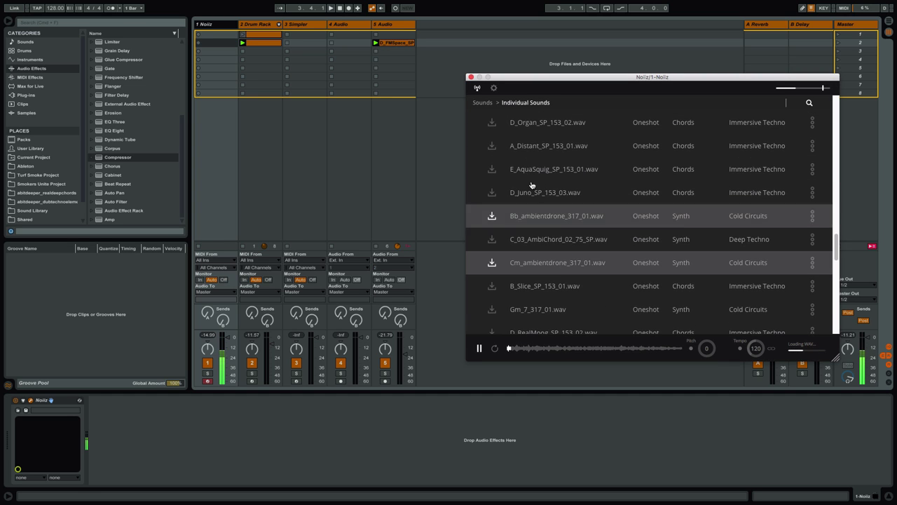
scroll(559, 261, down, 3)
click(530, 276)
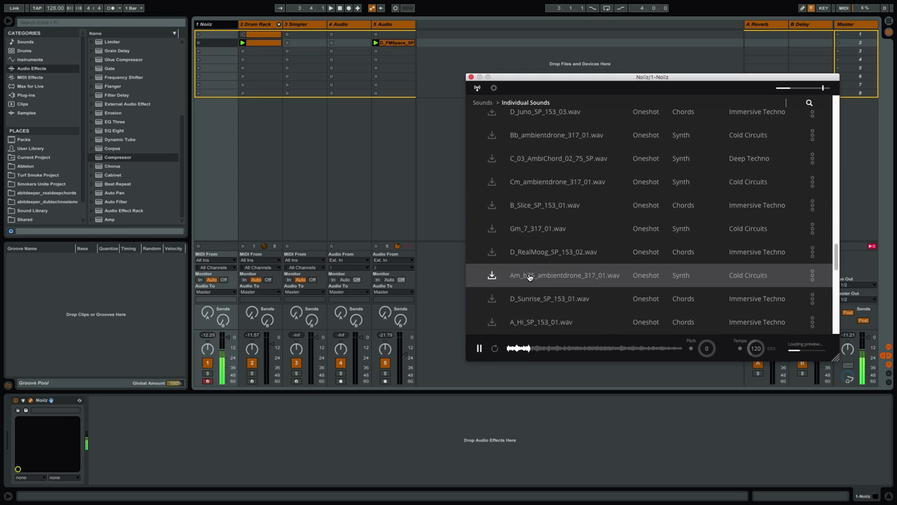
scroll(530, 276, down, 7)
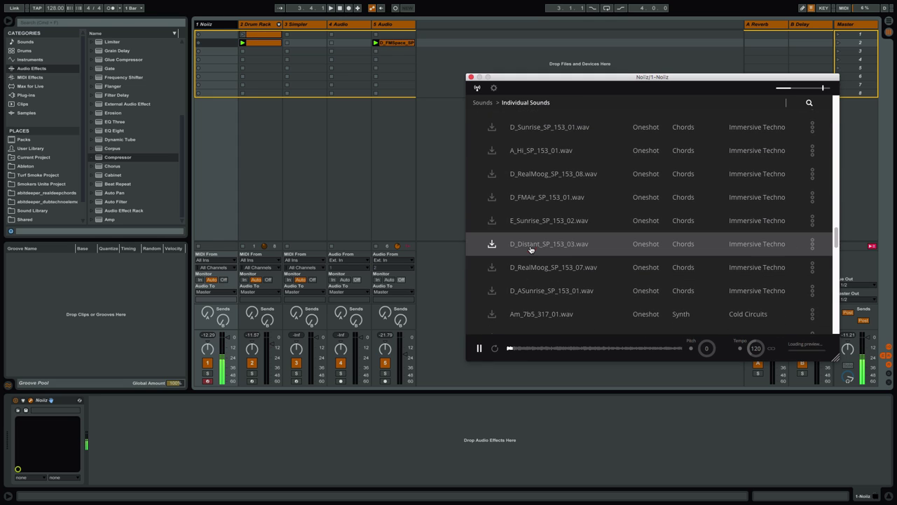
scroll(528, 256, down, 1)
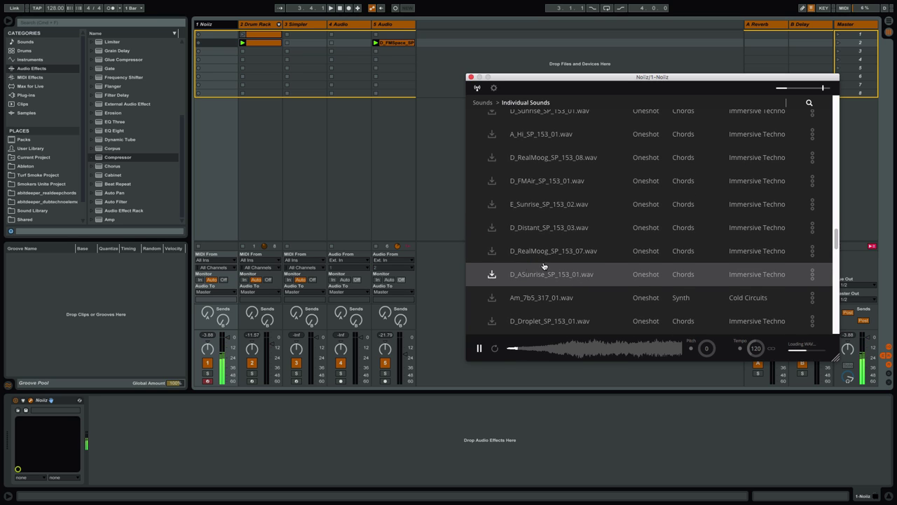
Audition D_Droplet_SP_153_01.wav and neighbouring chords, and load A_JunoVerb_SP_153_01.wav in the Noiiz preview player
scroll(530, 269, down, 4)
click(525, 239)
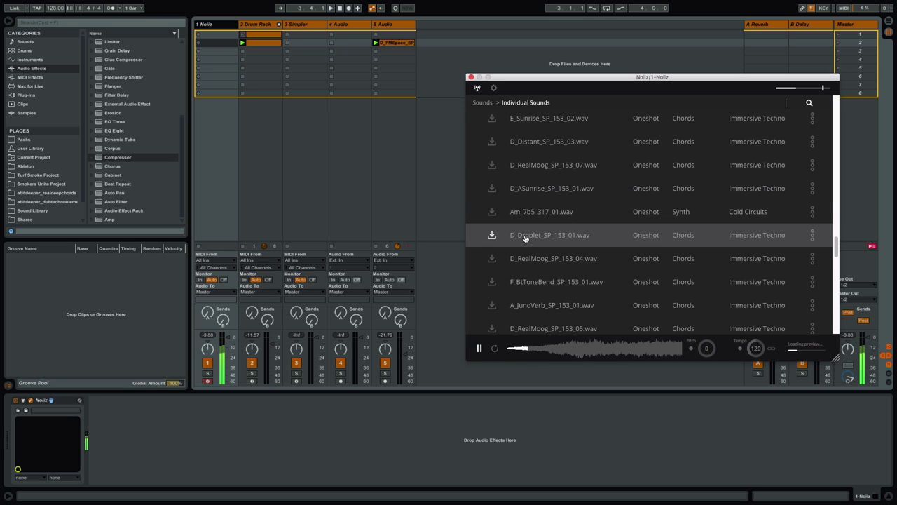
click(528, 267)
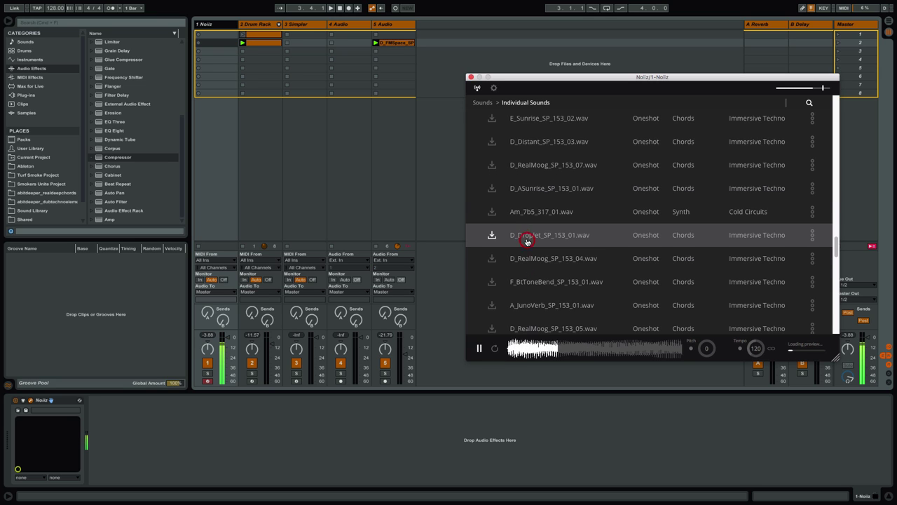
click(526, 242)
click(526, 303)
scroll(593, 264, down, 5)
click(593, 264)
scroll(570, 189, down, 2)
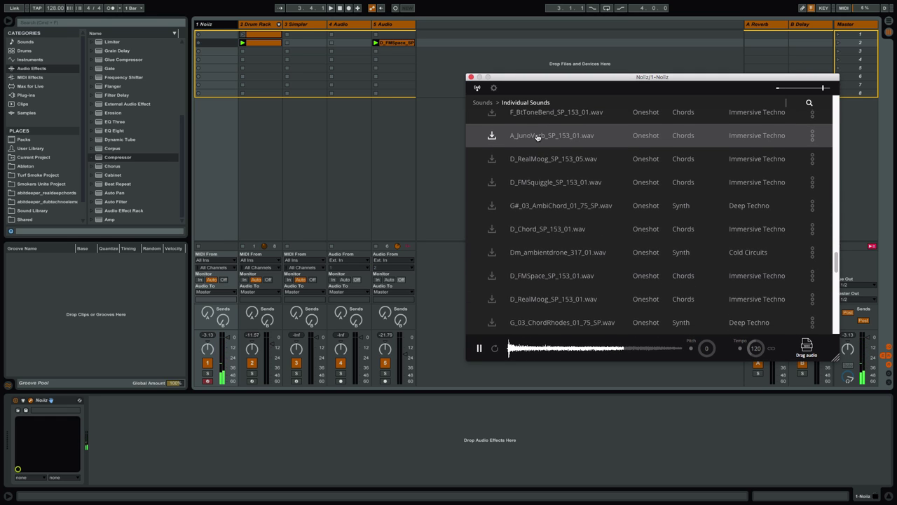
scroll(631, 182, up, 1)
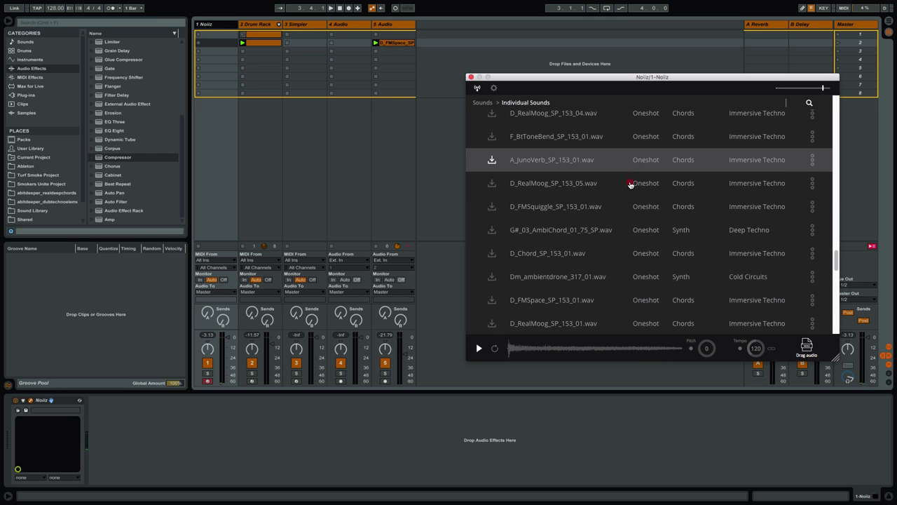
Load A_JunoVerb_SP_153_01.wav into the Simpler track, set it to Classic mode and turn Warp off
drag(805, 349, 310, 30)
click(145, 425)
click(145, 425)
click(145, 425)
click(151, 425)
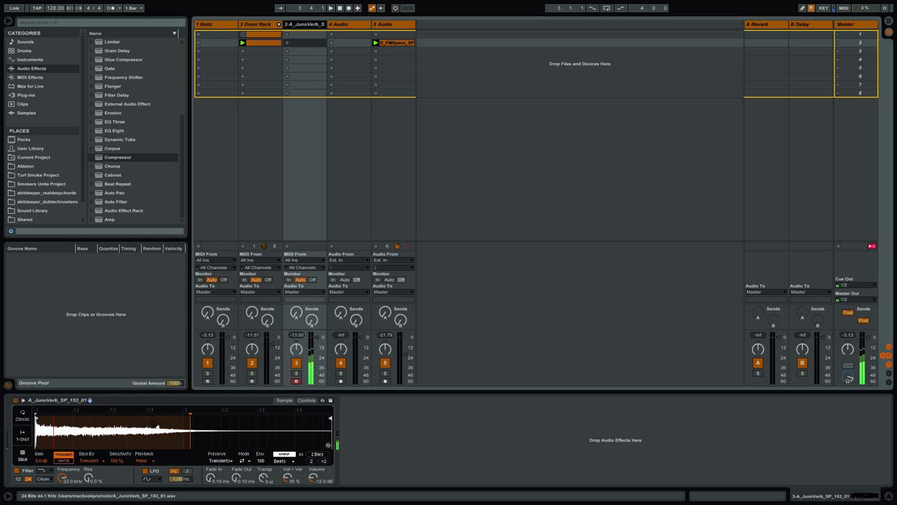
click(22, 419)
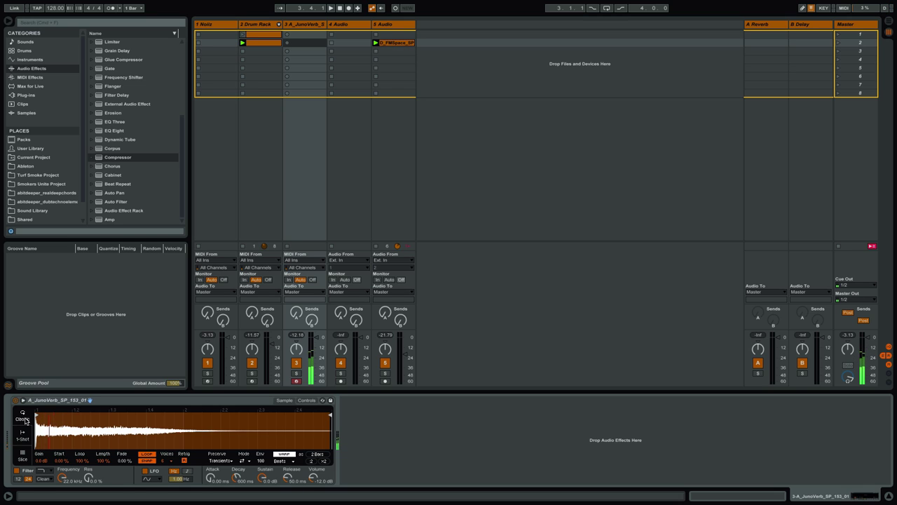
click(284, 454)
click(283, 455)
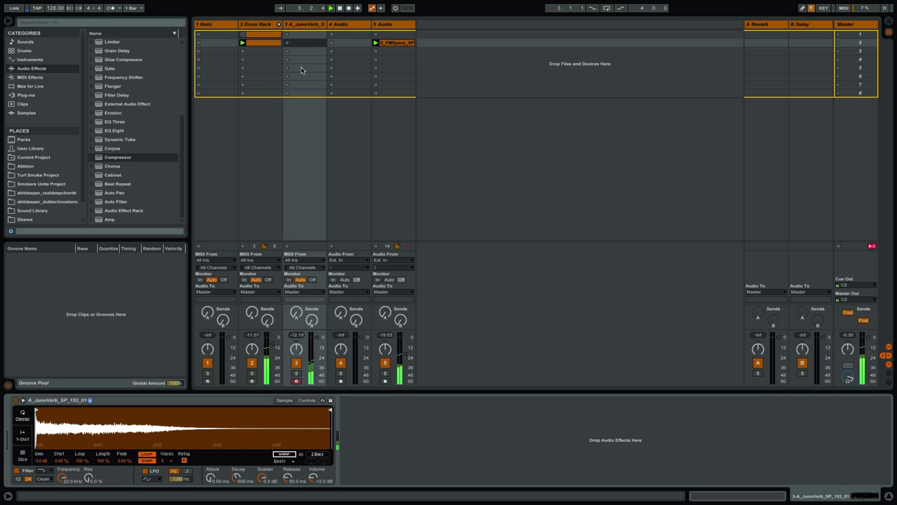
Try duplicating the scene 2 drum clip into scene 3, and delete the copy
click(272, 42)
key(ctrl+d)
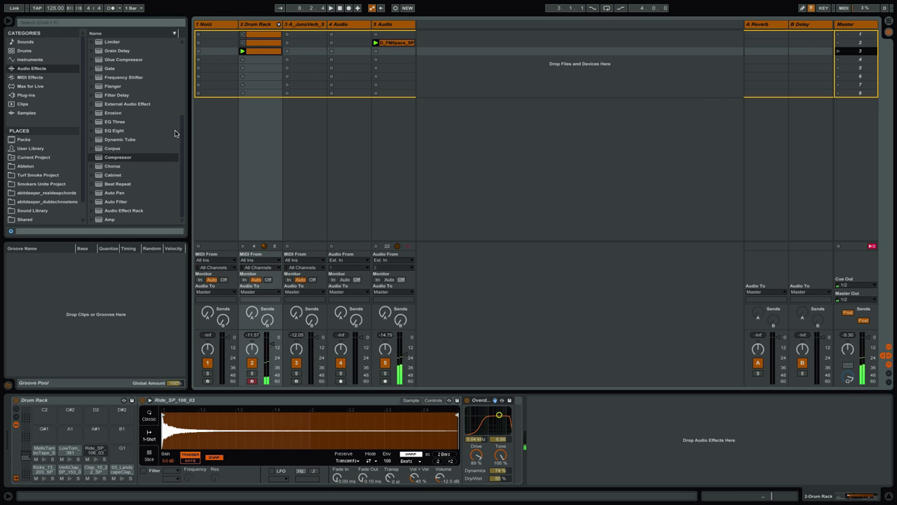
click(271, 52)
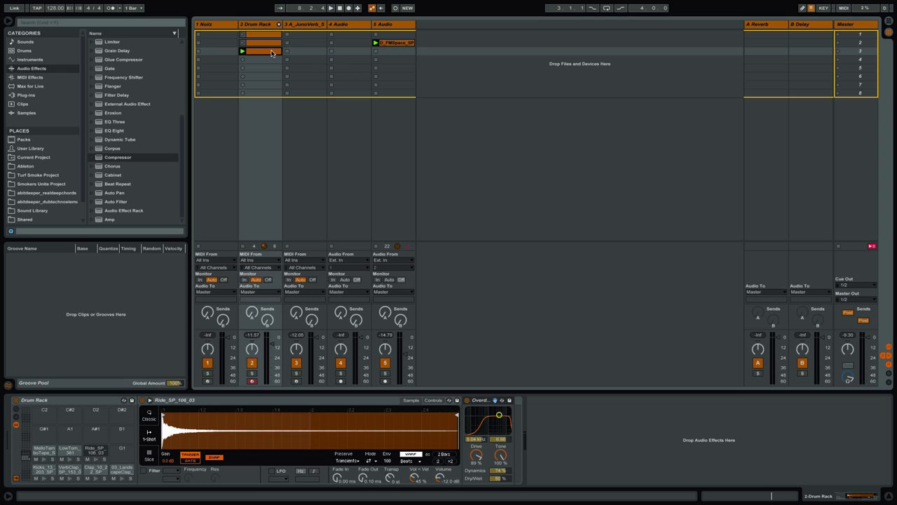
key(Delete)
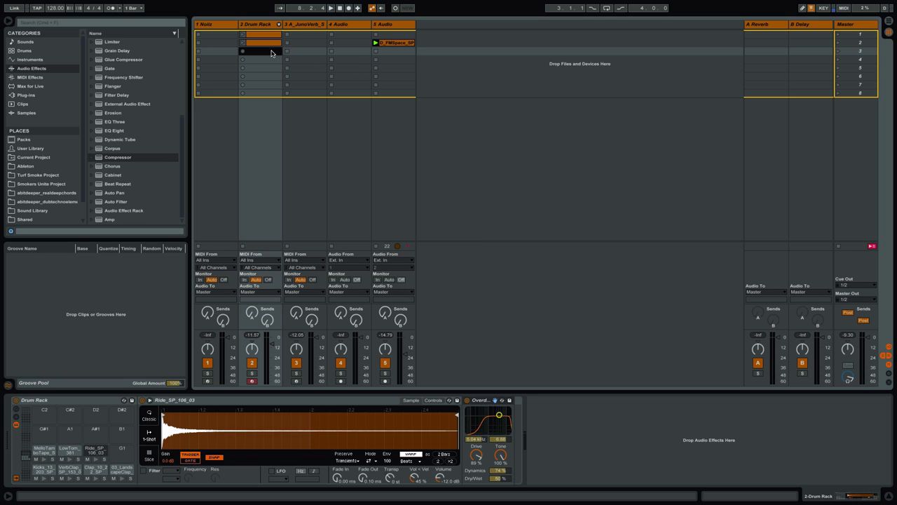
Duplicate scene 2 and record a two-bar F3 chord pattern on the A_JunoVerb track in the copied scene
click(849, 44)
key(ctrl+d)
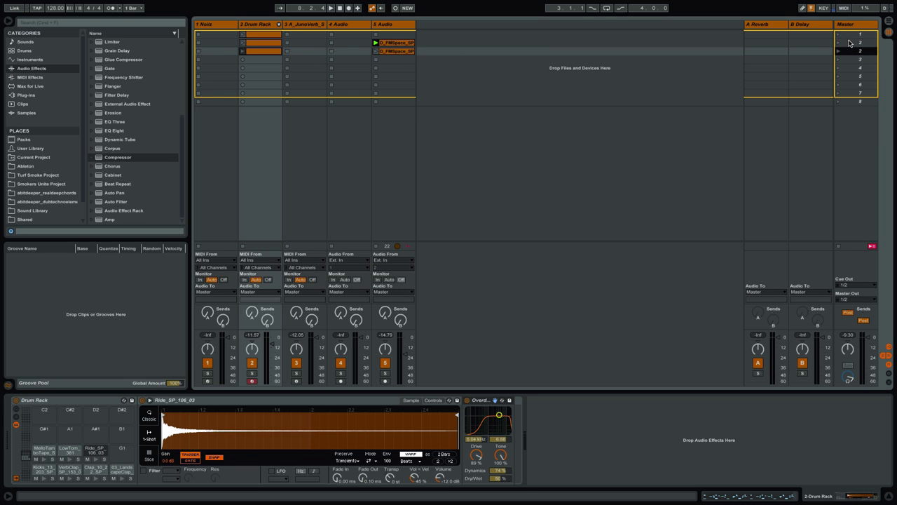
click(295, 380)
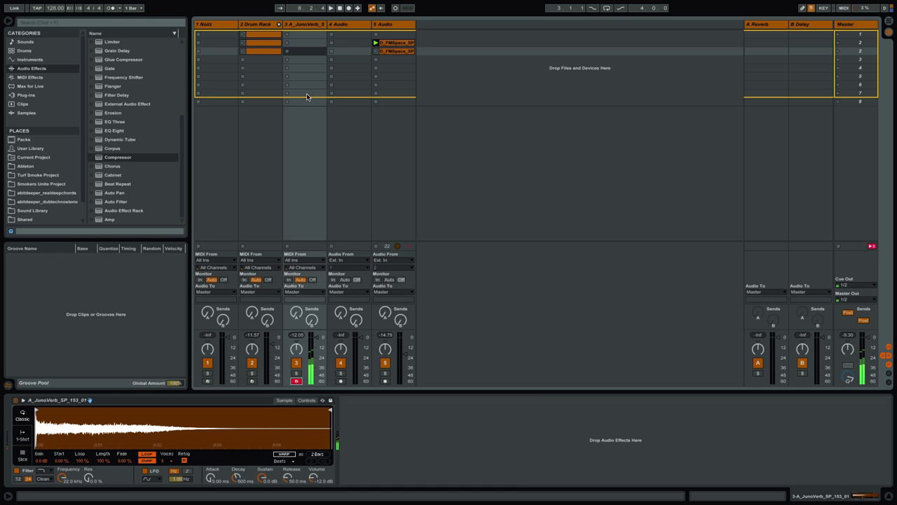
click(287, 52)
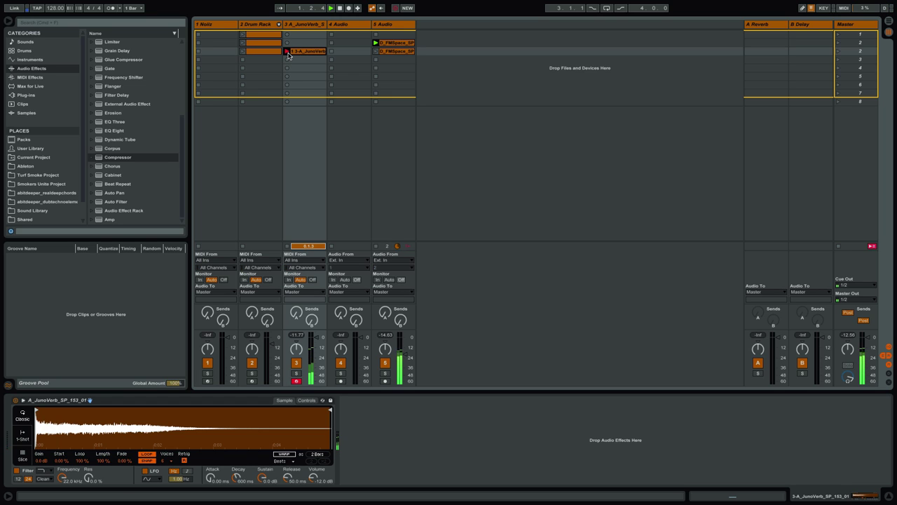
click(287, 51)
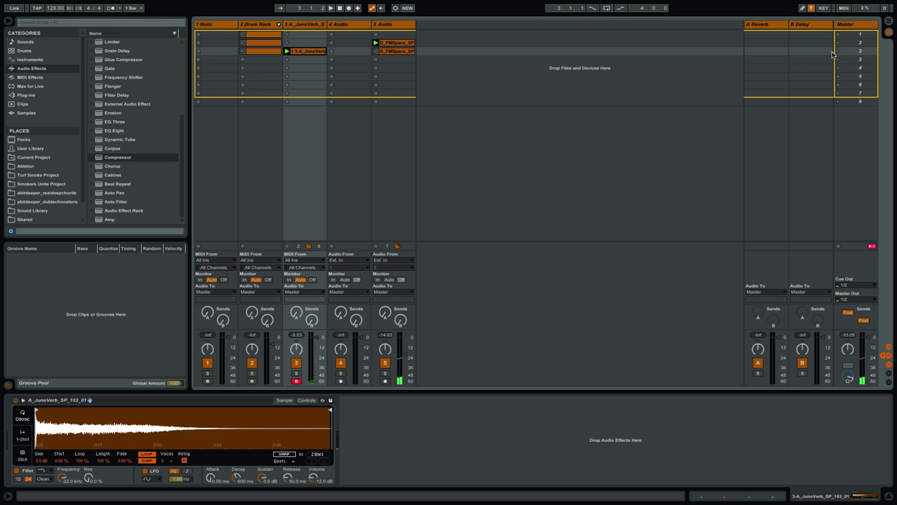
Play the duplicated scene and duplicate the A_JunoVerb clip's loop twice to extend it to eight bars
click(838, 52)
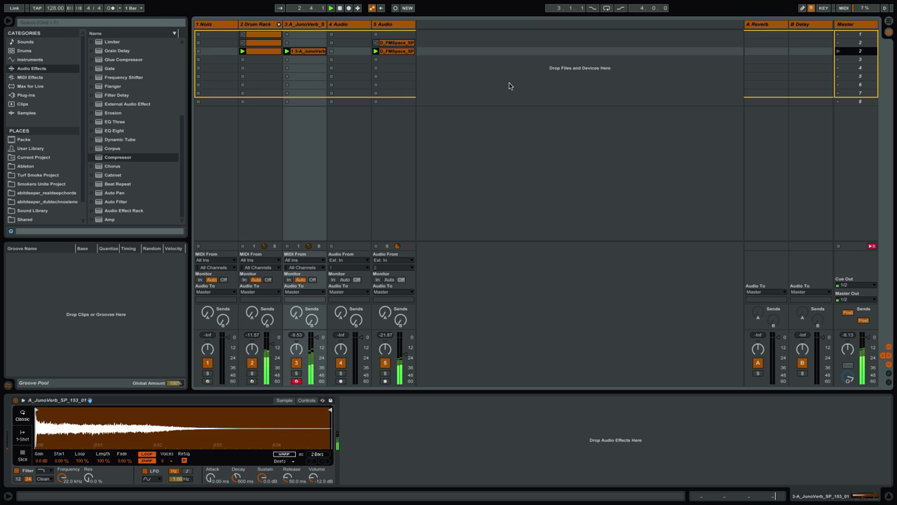
click(302, 54)
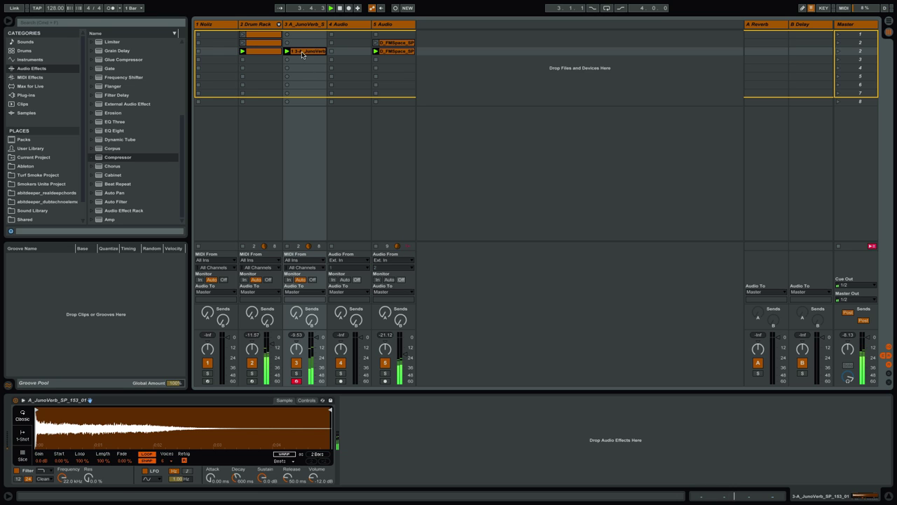
click(309, 25)
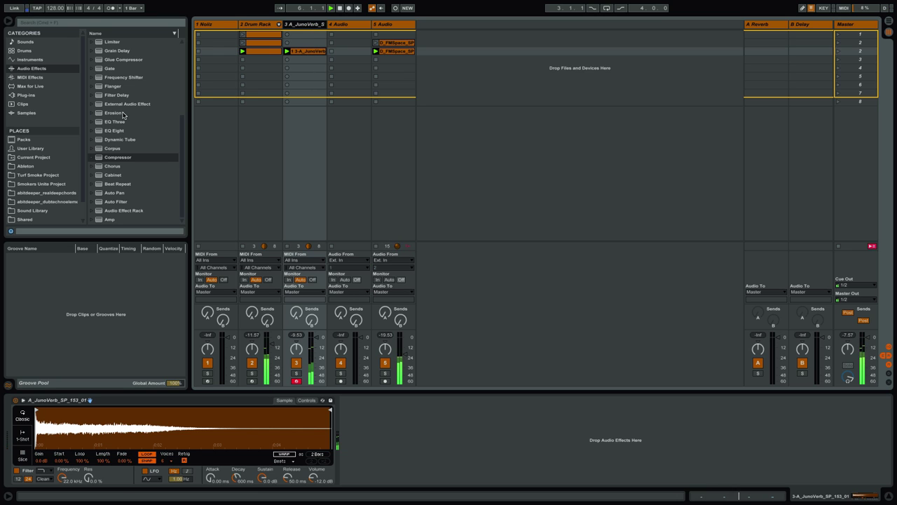
key(shift+Tab)
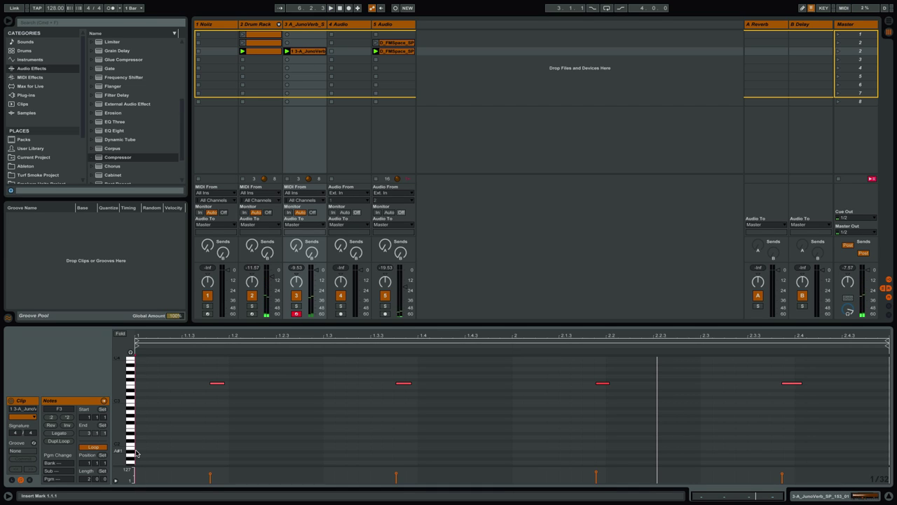
click(59, 441)
click(59, 441)
key(space)
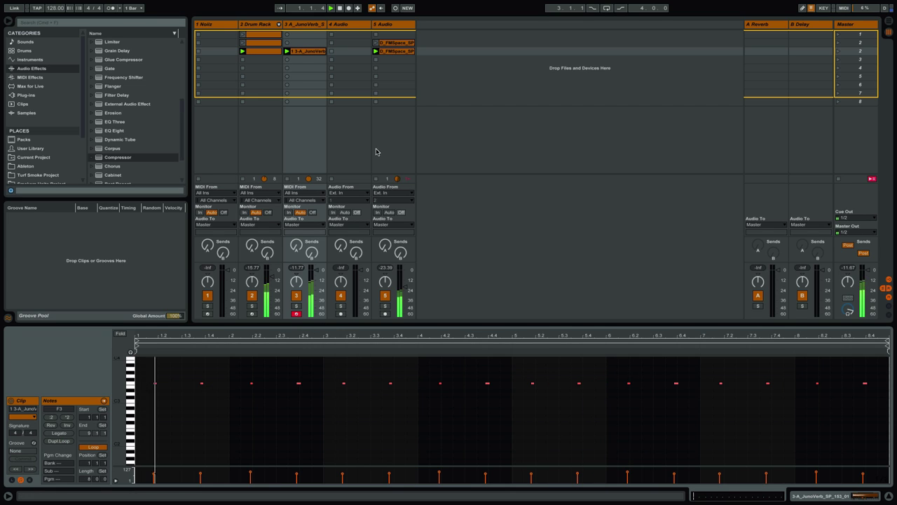
double_click(300, 30)
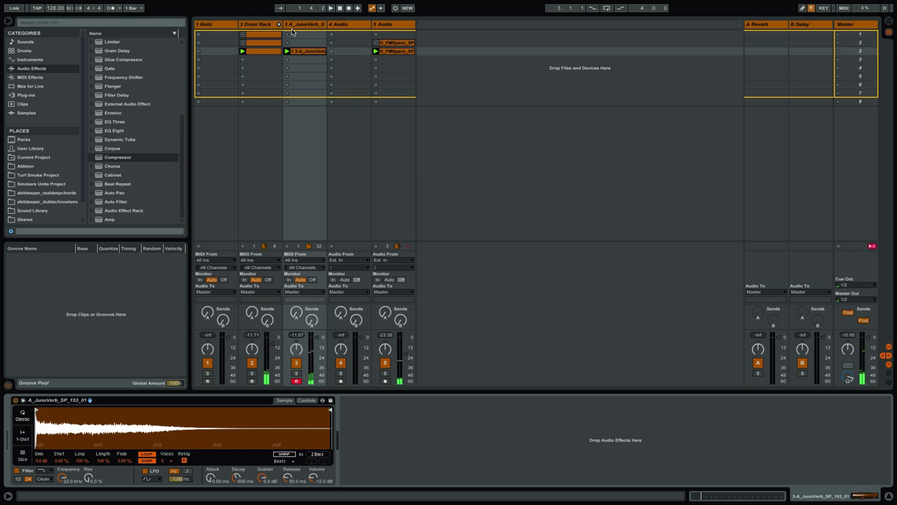
Add a Reverb to the A_JunoVerb track, lower its Dry/Wet amount and set its Decay Time to 1.07 s
scroll(141, 94, up, 5)
double_click(112, 94)
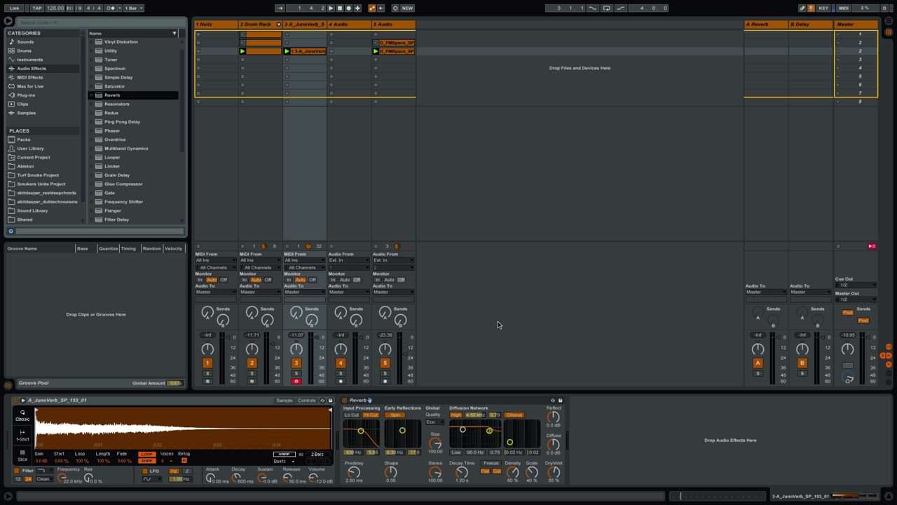
drag(473, 480, 474, 435)
drag(466, 480, 464, 490)
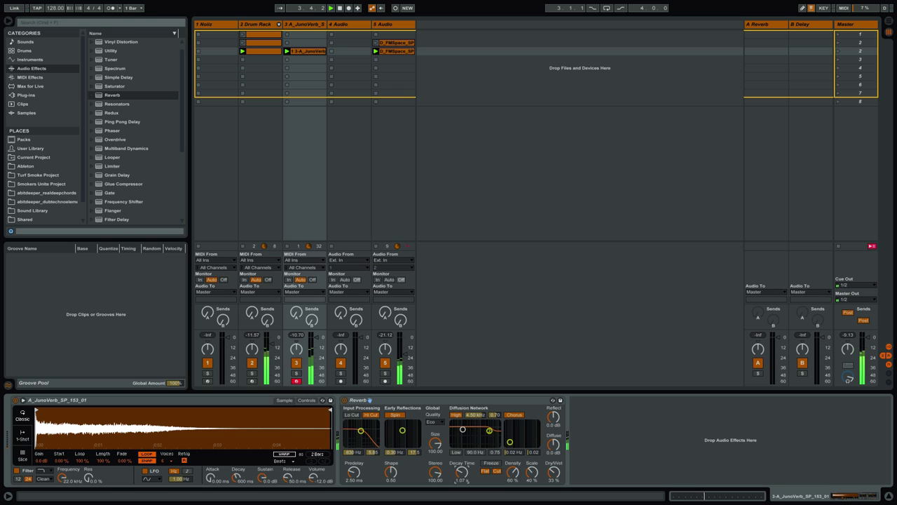
drag(464, 481, 461, 499)
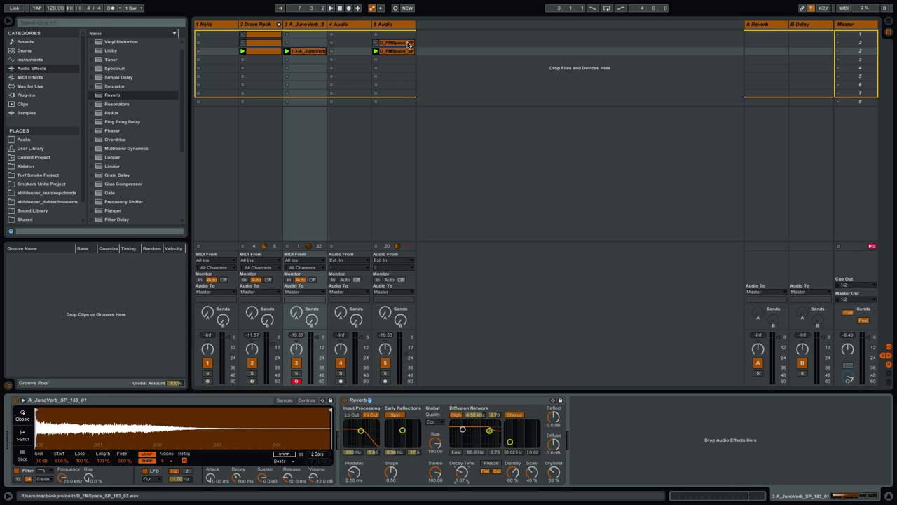
Enable MIDI overdub during playback and record a Reverb Decay Time sweep into the A_JunoVerb clip
click(397, 10)
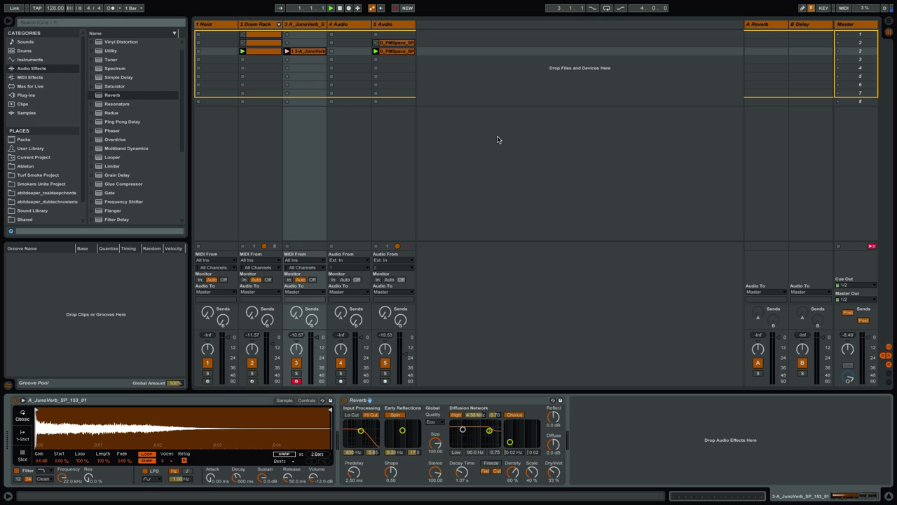
click(358, 8)
drag(461, 478, 464, 474)
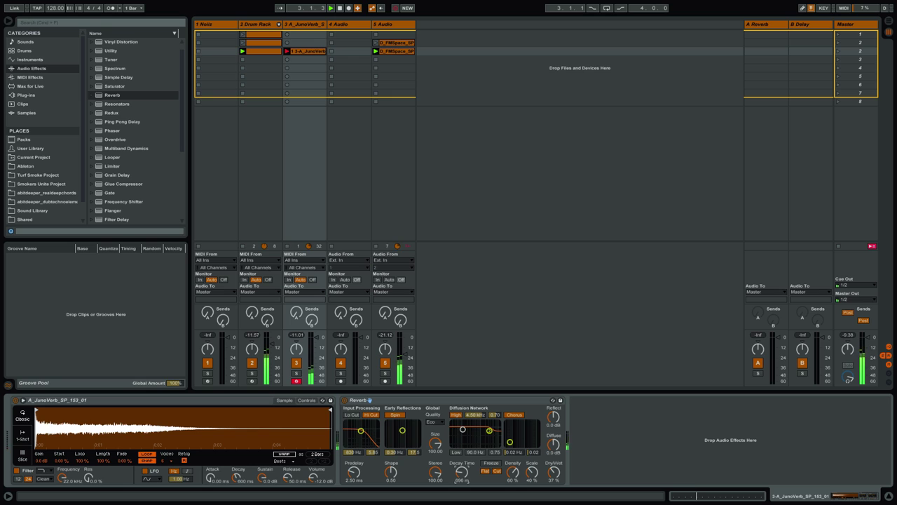
drag(462, 475, 462, 452)
Show the A_JunoVerb clip's Reverb Decay Time envelope and lower the section after the recorded peak to the envelope's starting level
double_click(305, 52)
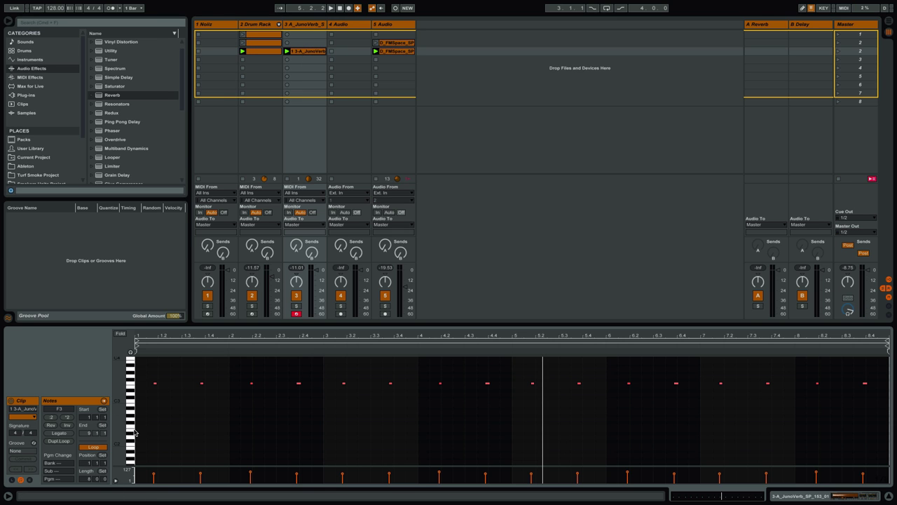
right_click(293, 54)
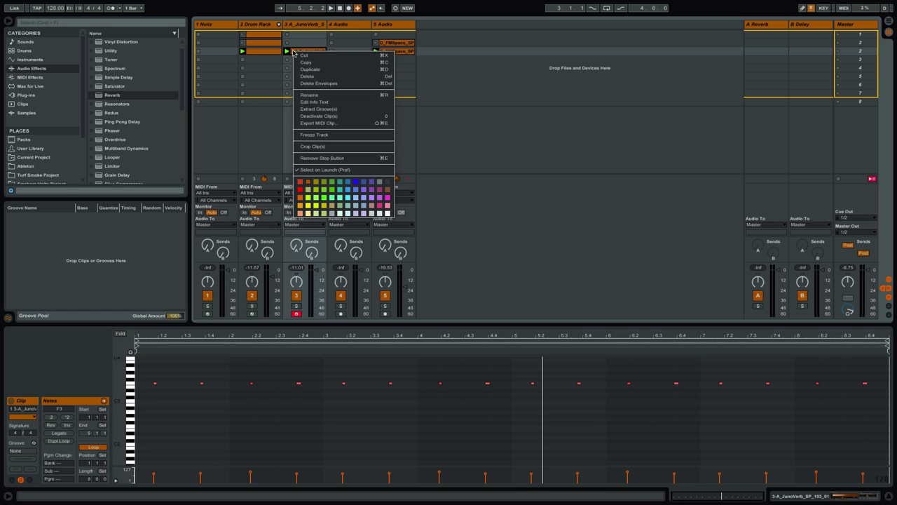
click(311, 367)
click(30, 480)
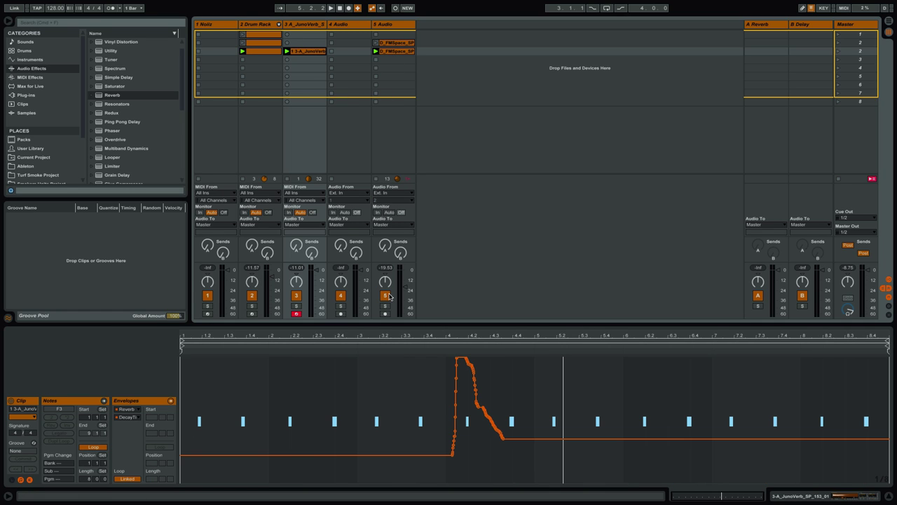
key(space)
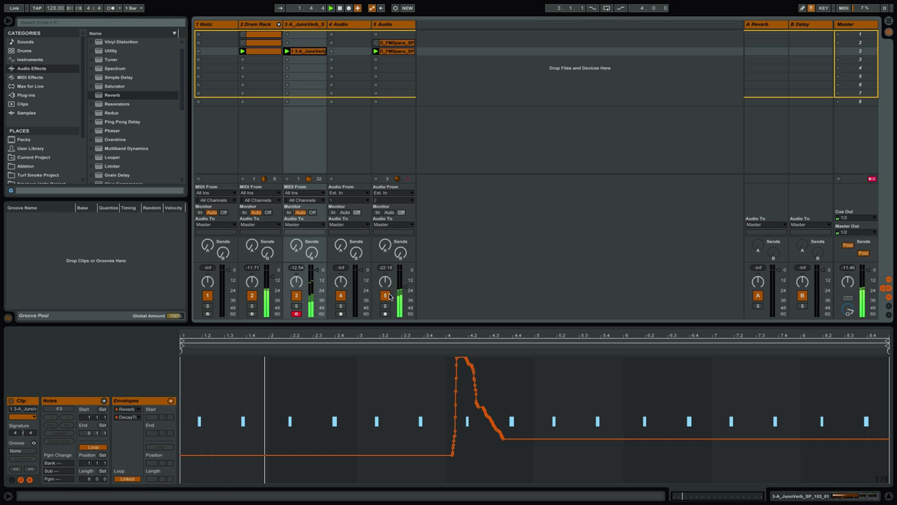
drag(506, 450, 512, 458)
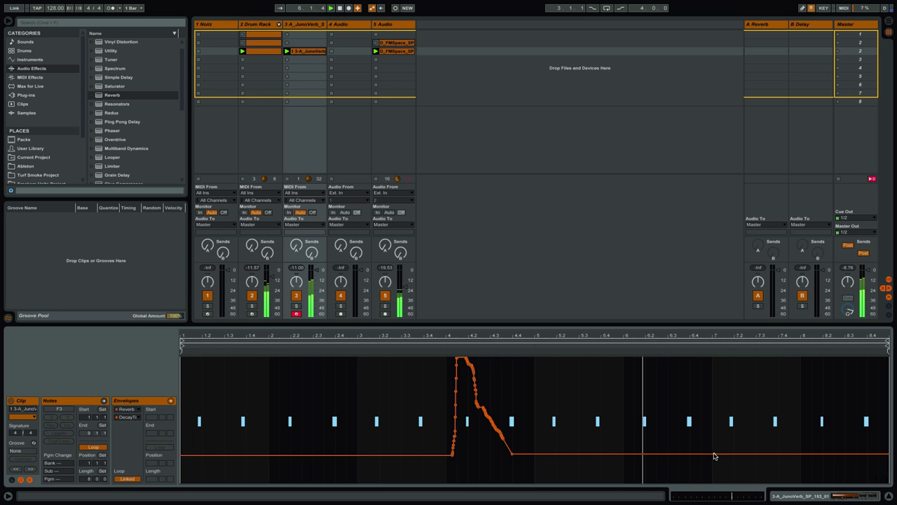
Shape a second full-height Decay Time peak around bar 7 of the A_JunoVerb clip, returning to the low level on both sides
drag(711, 457, 726, 358)
click(690, 375)
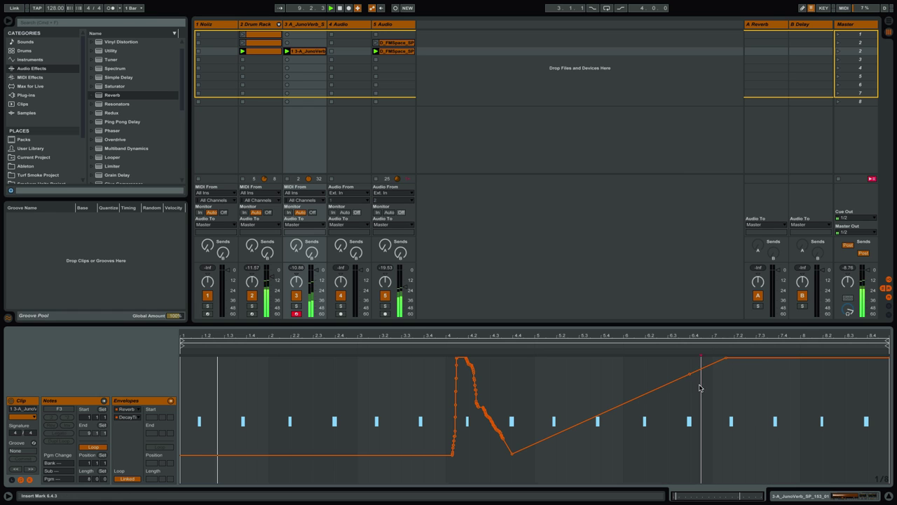
drag(690, 373, 694, 455)
drag(771, 358, 782, 454)
click(781, 454)
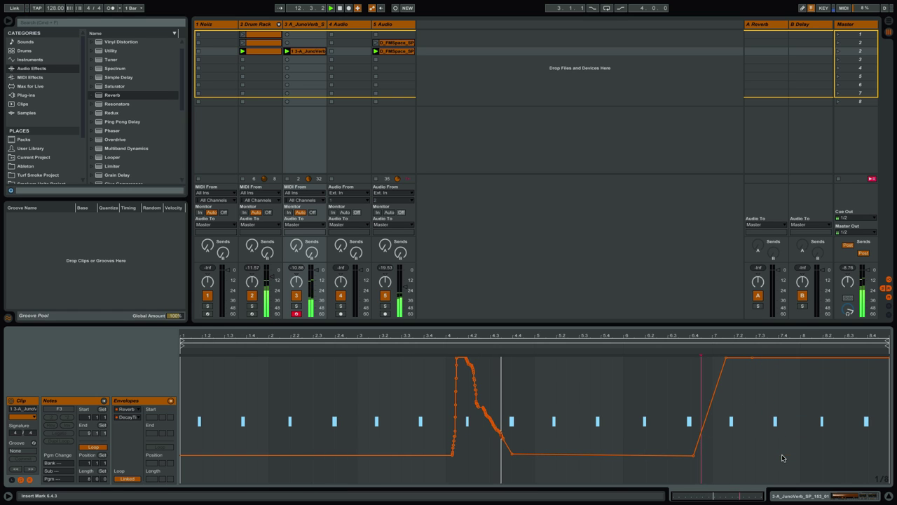
drag(791, 361, 771, 454)
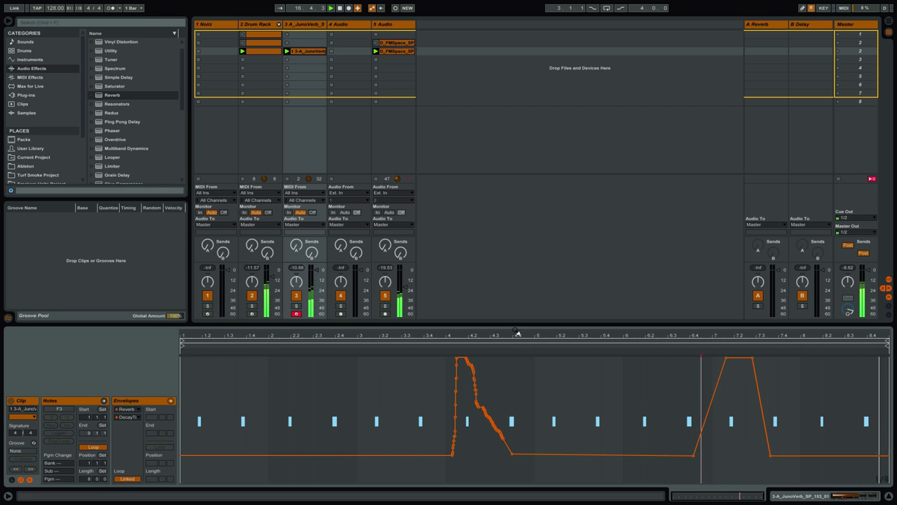
Delete the empty 4 Audio track and add a Simpler on a new MIDI track after the remaining audio track
click(271, 26)
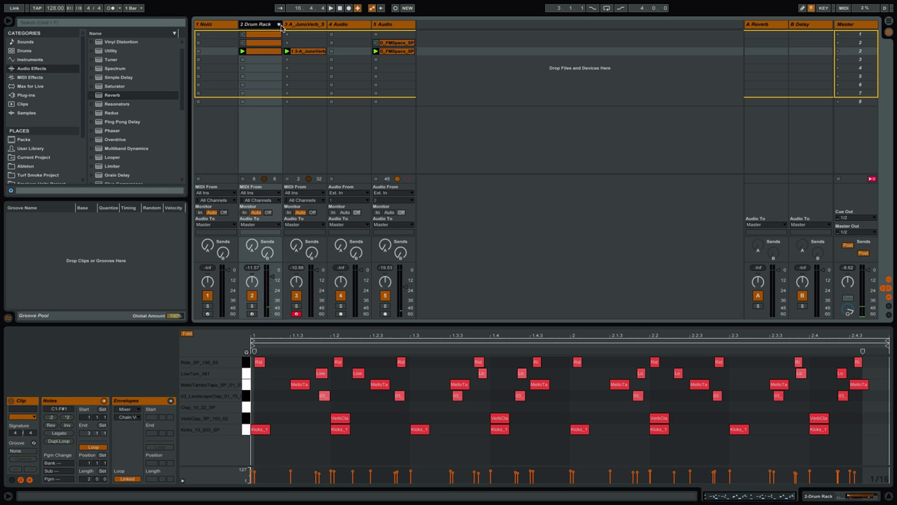
click(298, 26)
click(339, 25)
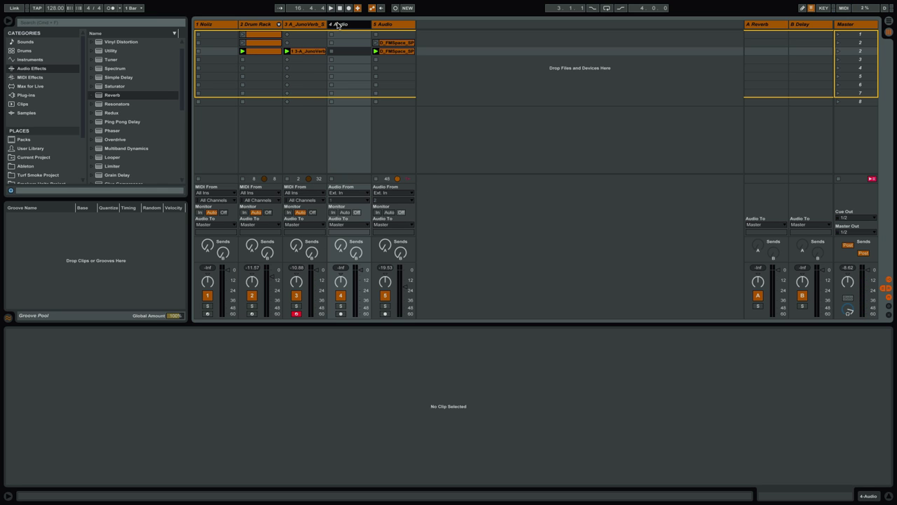
key(Delete)
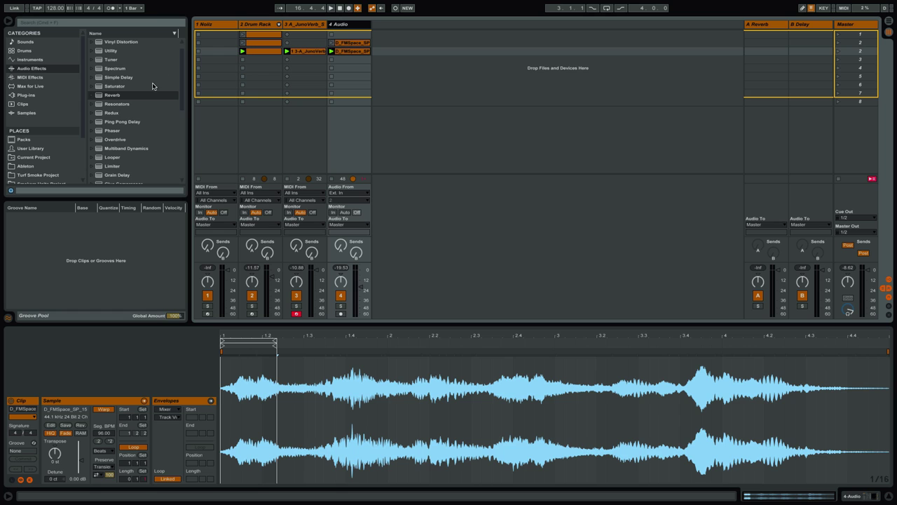
click(30, 60)
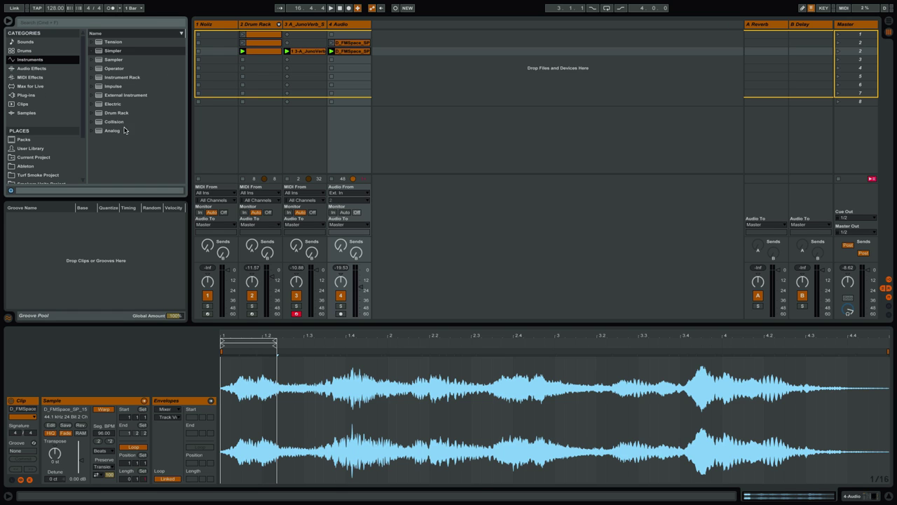
drag(115, 55, 406, 47)
Audition the remaining chord one-shots in the Noiiz sample list, including D_Deep, D_Distant and A_Deep_SP_153_01.wav
click(225, 26)
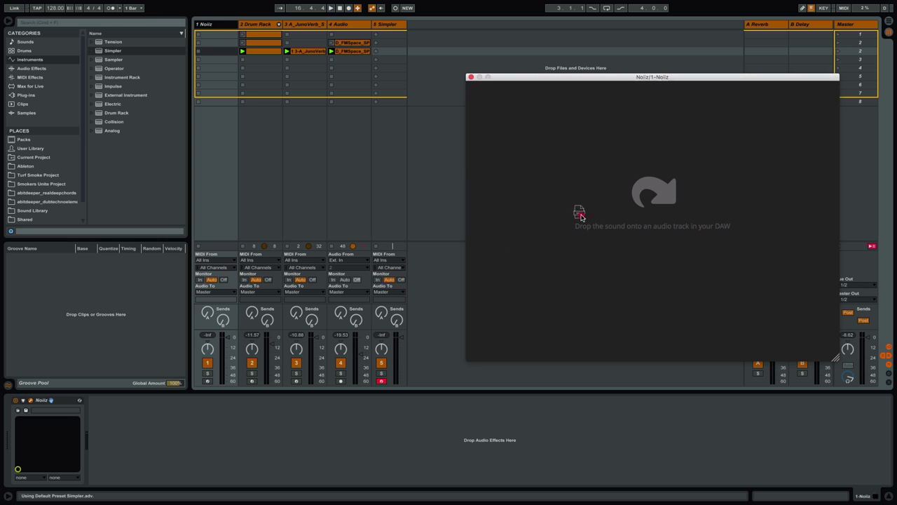
scroll(560, 295, down, 10)
click(538, 285)
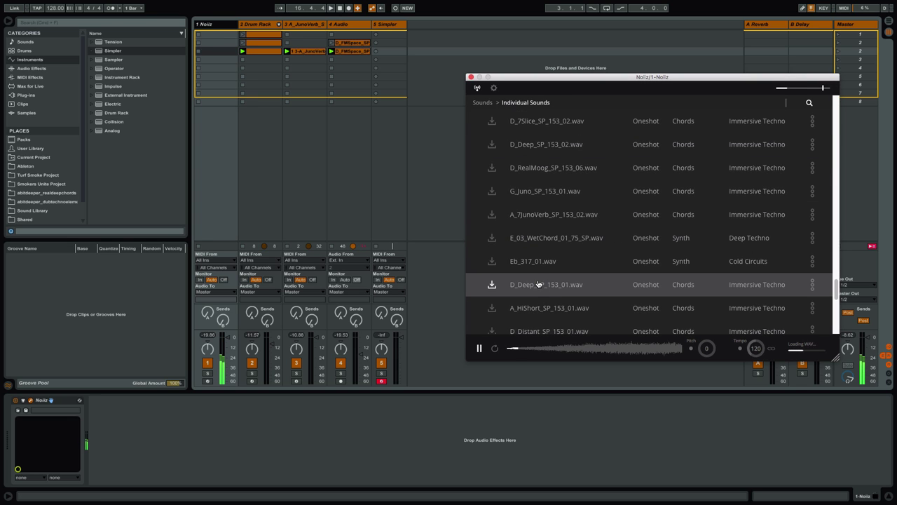
click(536, 308)
scroll(599, 255, down, 1)
scroll(599, 256, down, 5)
click(517, 284)
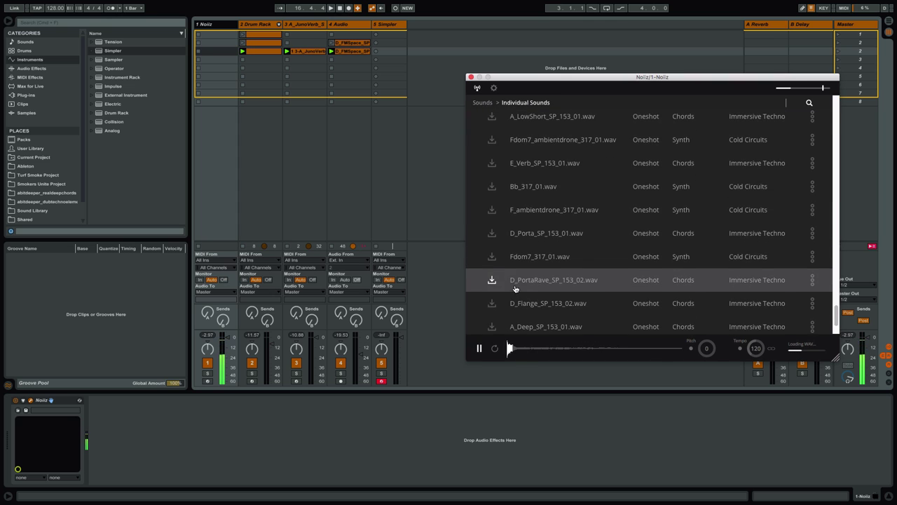
scroll(638, 249, down, 2)
scroll(637, 249, down, 3)
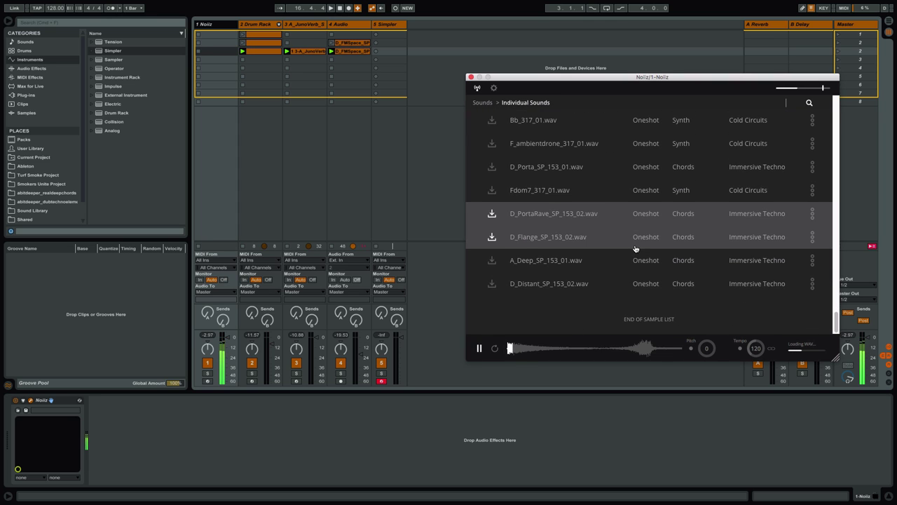
click(531, 268)
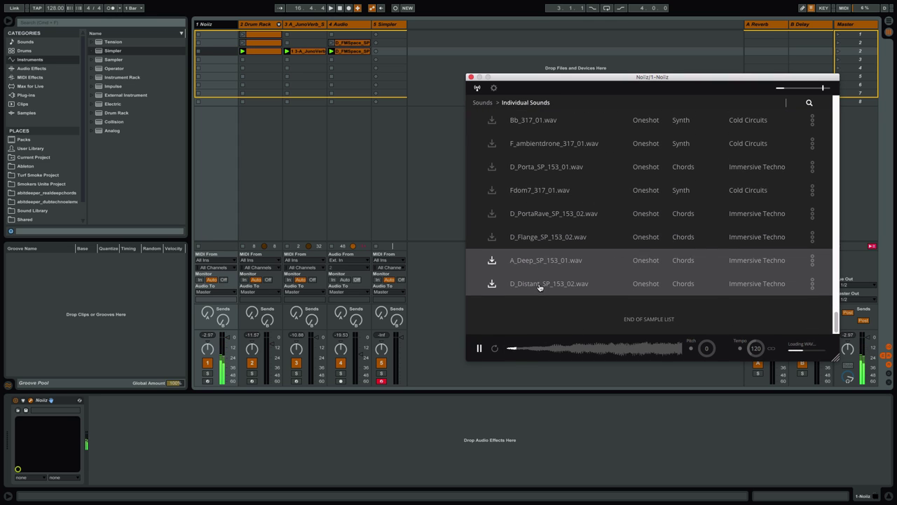
click(537, 284)
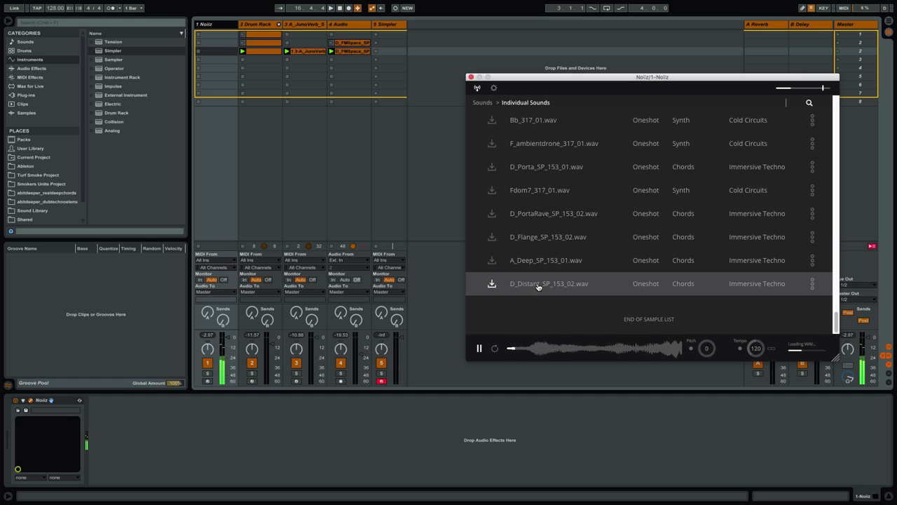
click(533, 262)
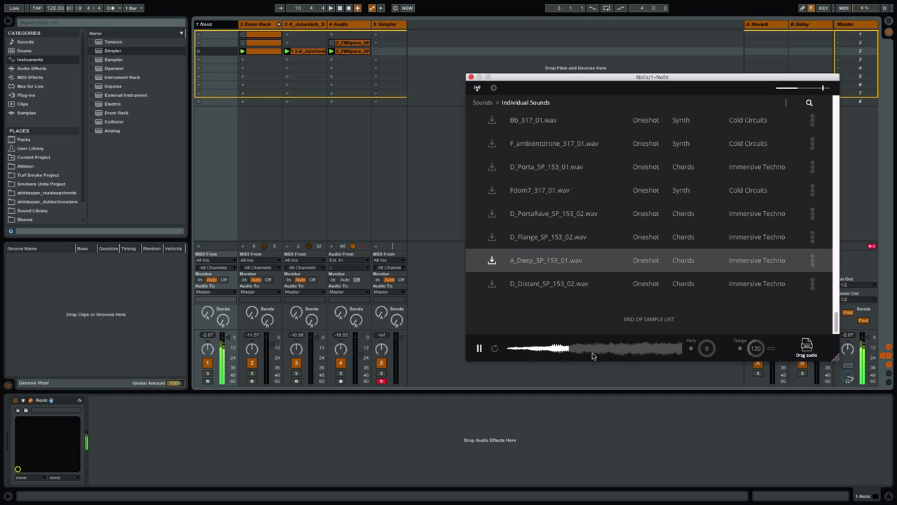
click(479, 350)
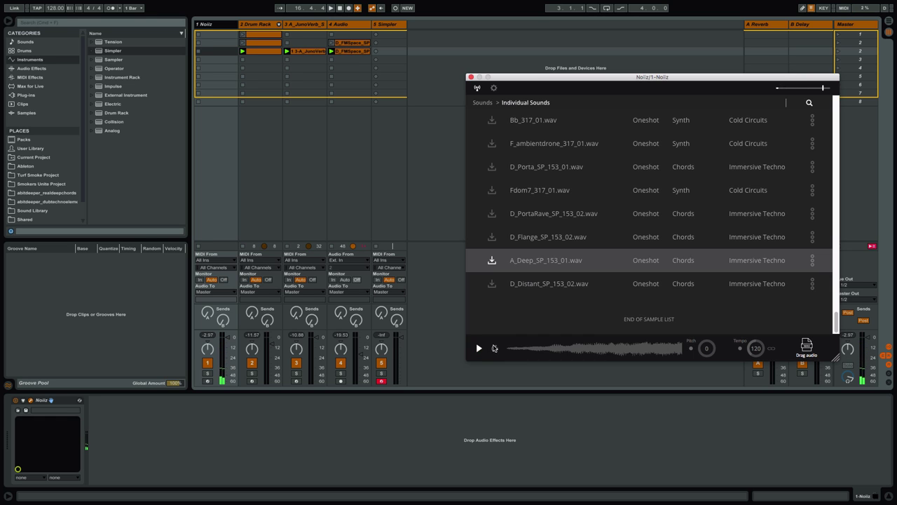
Load A_Deep_SP_153_01.wav into Simpler in Classic mode, move the sample start past the fade-in and set Attack to 1.13 ms
drag(808, 347, 166, 421)
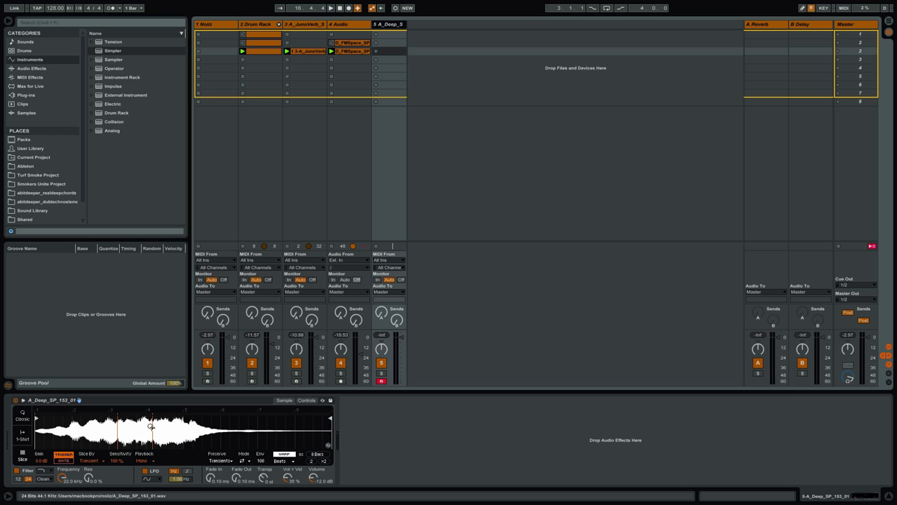
click(21, 416)
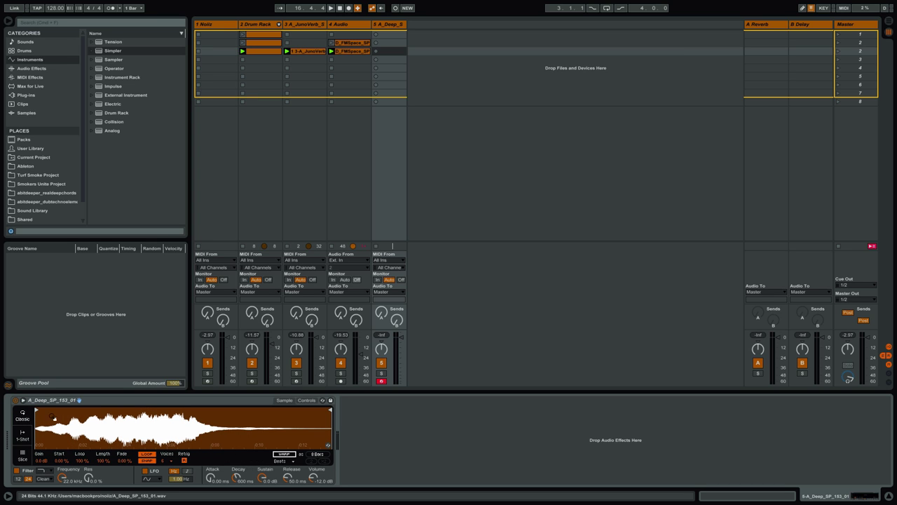
drag(36, 410, 100, 431)
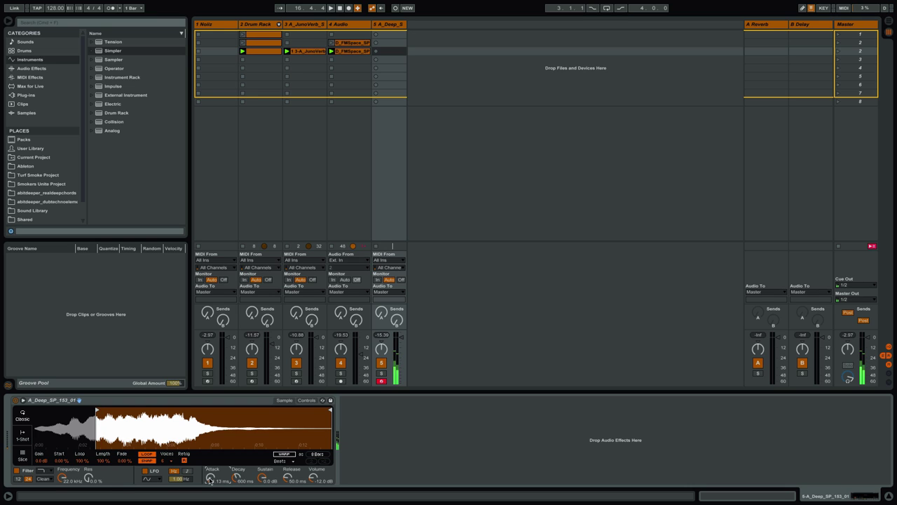
drag(212, 477, 206, 481)
Record a C4 chord pattern on the A_Deep track in the duplicated scene and shorten the clip's loop to three bars
key(space)
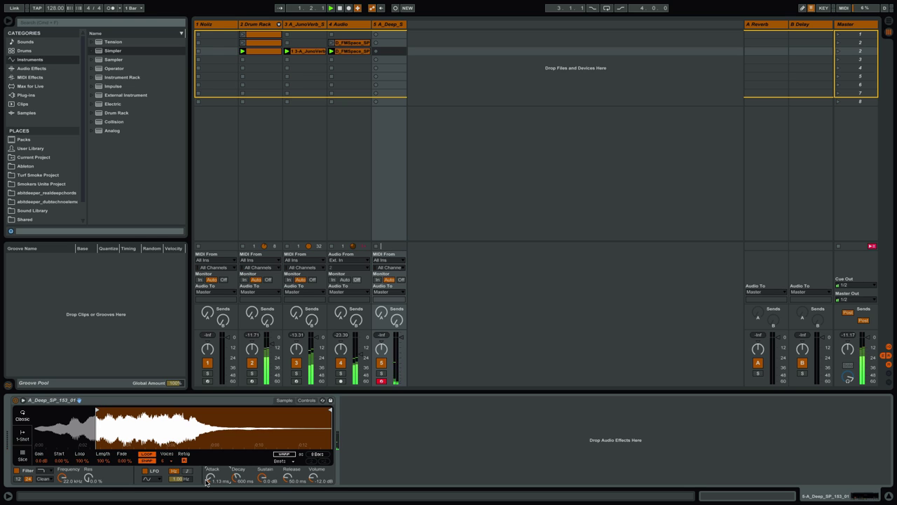
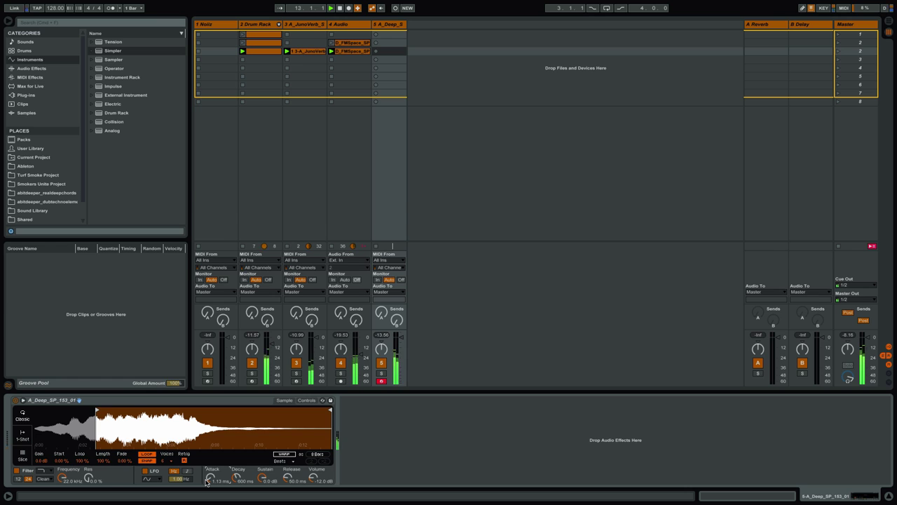
key(shift+F9)
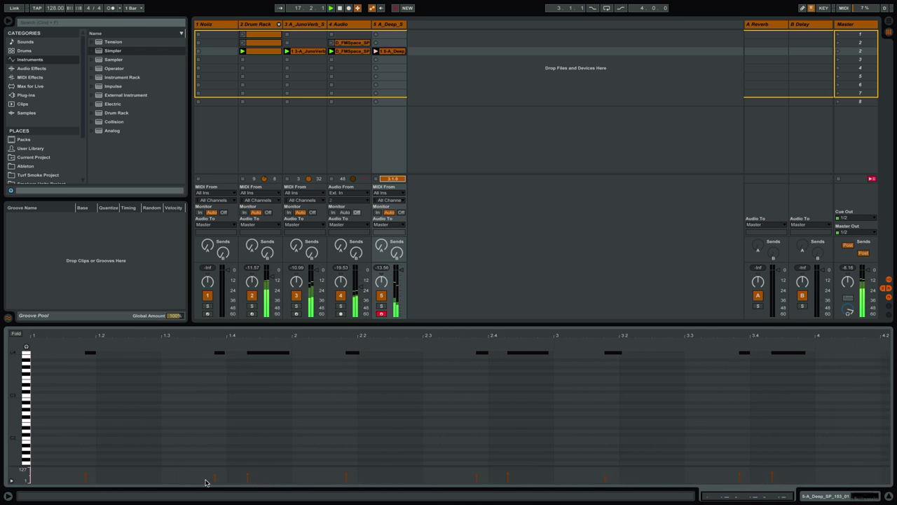
key(space)
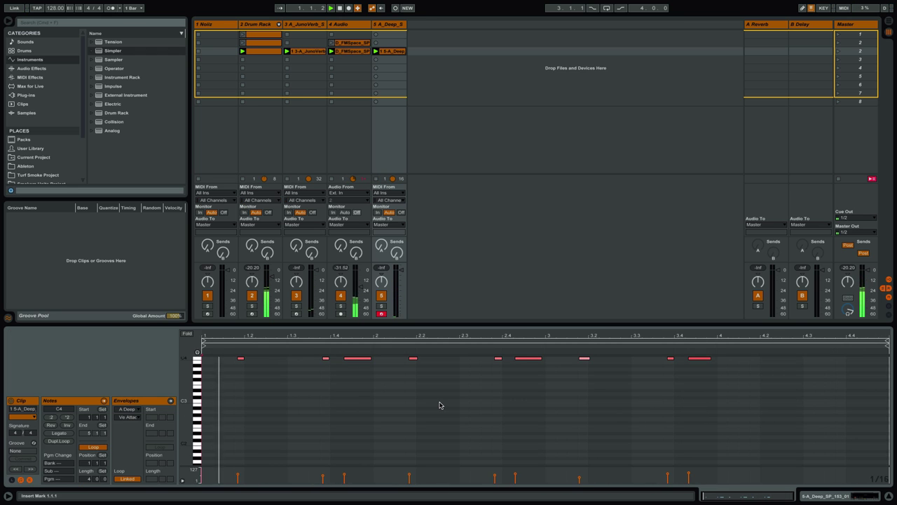
drag(886, 342, 717, 375)
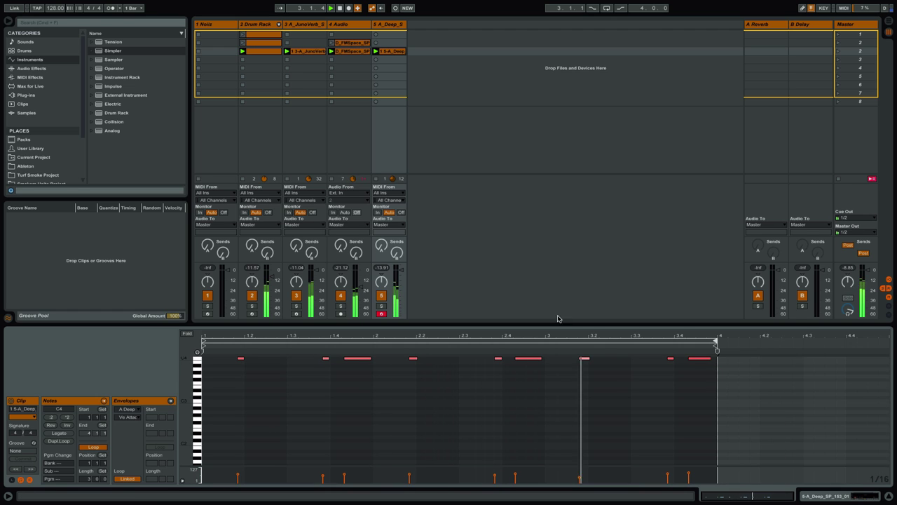
drag(401, 272, 401, 273)
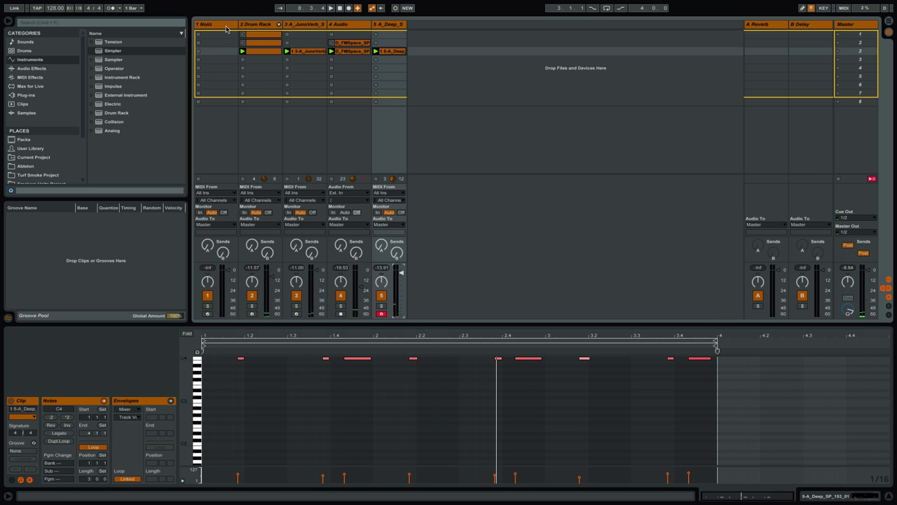
Open the Noiiz sample browser from its track and search the techno one-shots for "vocal"
click(226, 28)
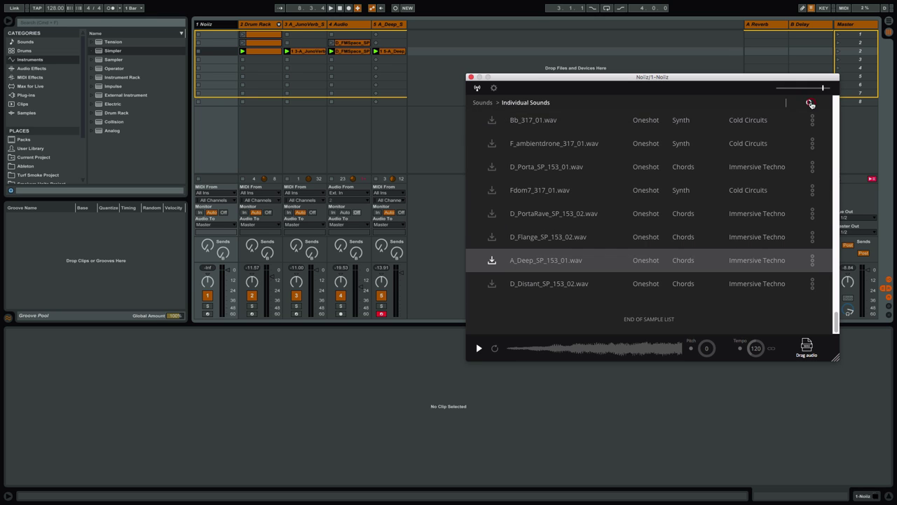
click(809, 102)
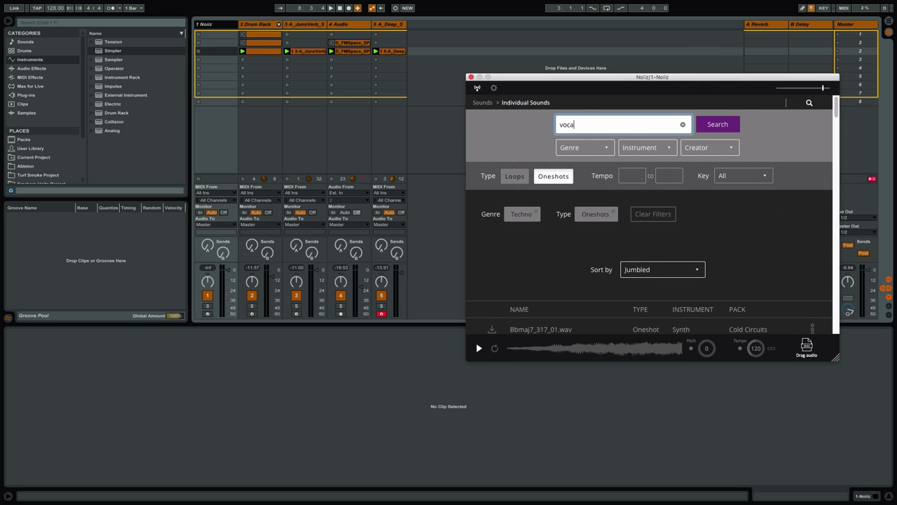
text(vocal)
key(Return)
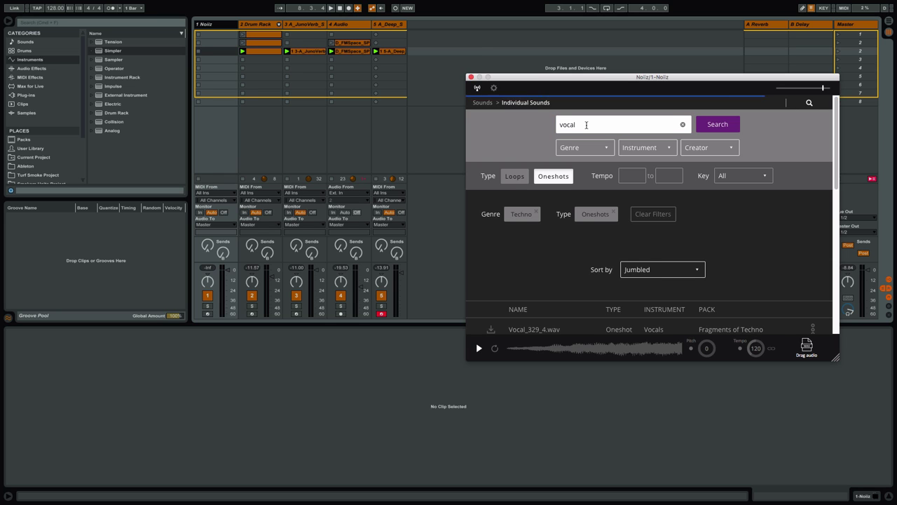
Clear the Noiiz search text and filter the one-shots by the Vocals instrument instead
click(683, 125)
click(669, 147)
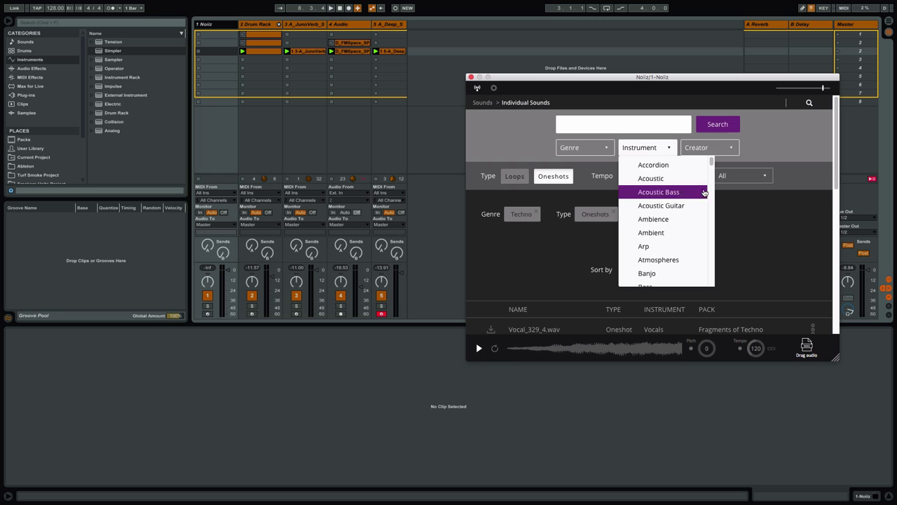
drag(711, 169, 712, 294)
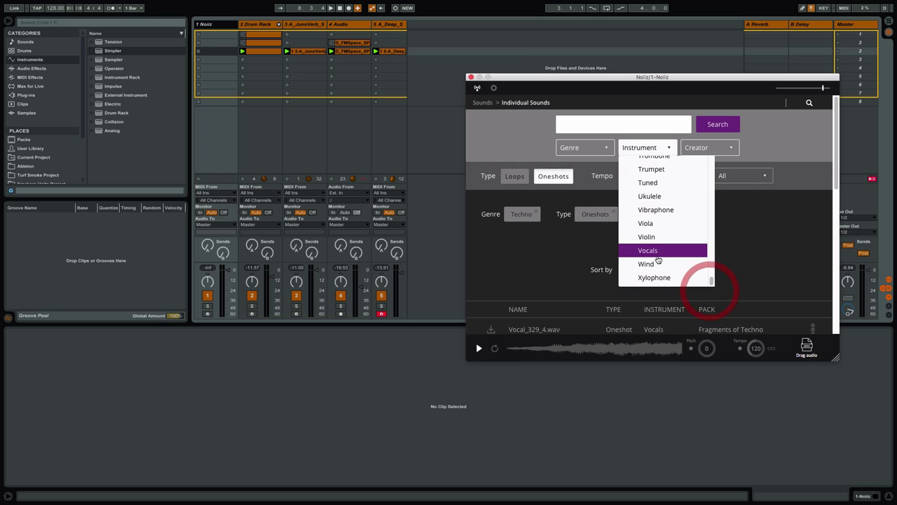
click(651, 252)
double_click(575, 125)
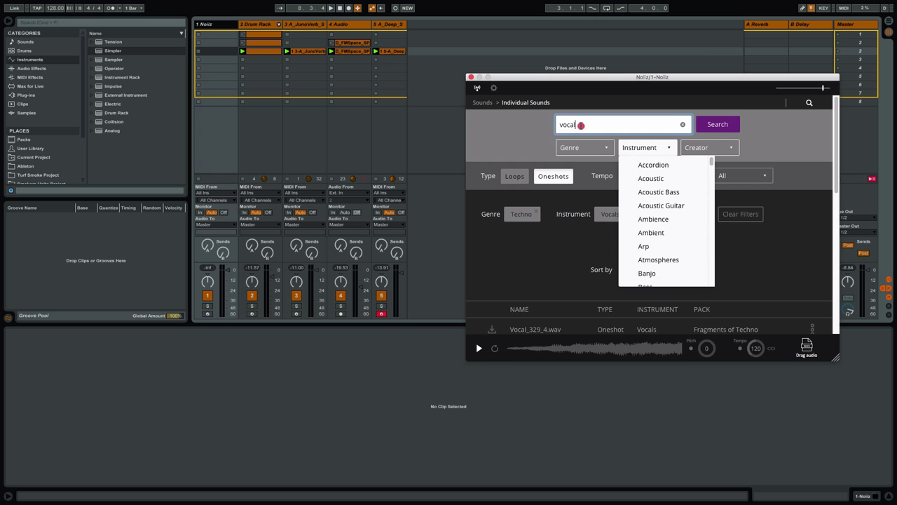
key(BackSpace)
click(724, 127)
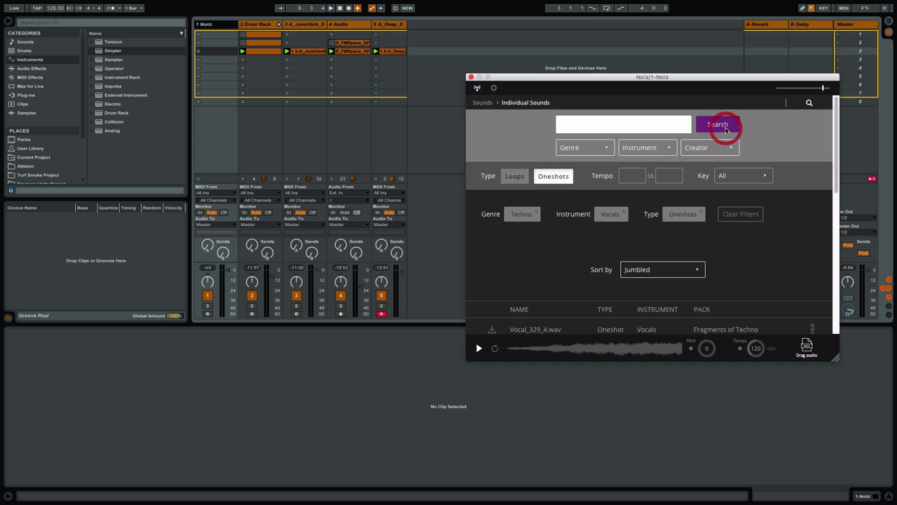
Look through the filtered vocal one-shots and remove the Techno genre filter to widen the results
scroll(654, 284, down, 10)
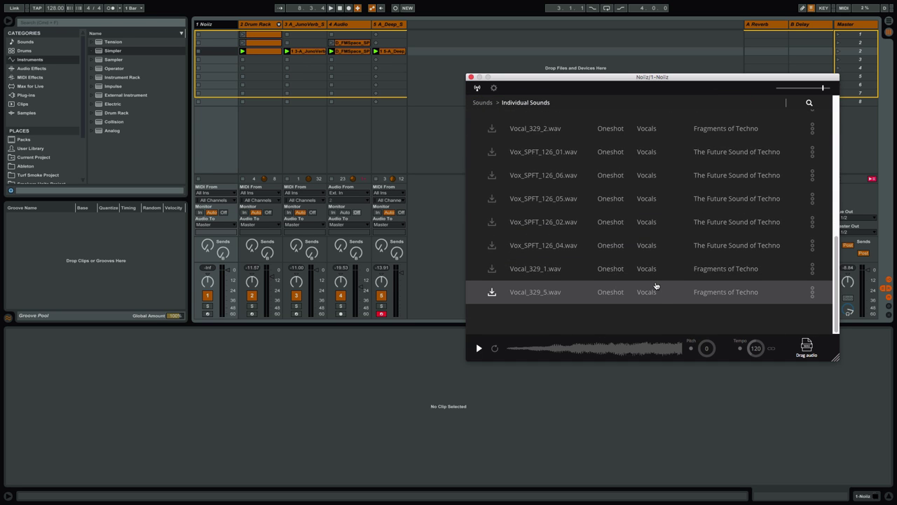
scroll(656, 285, up, 10)
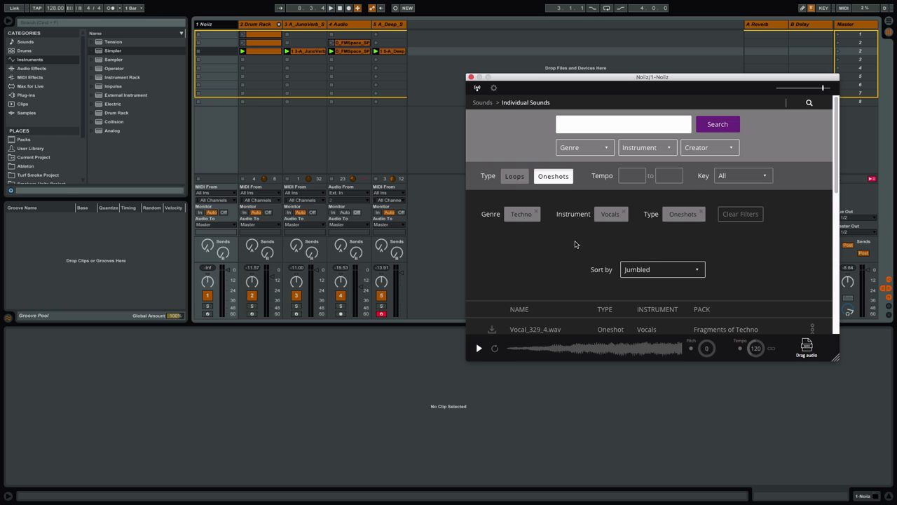
scroll(626, 242, down, 2)
scroll(626, 242, down, 1)
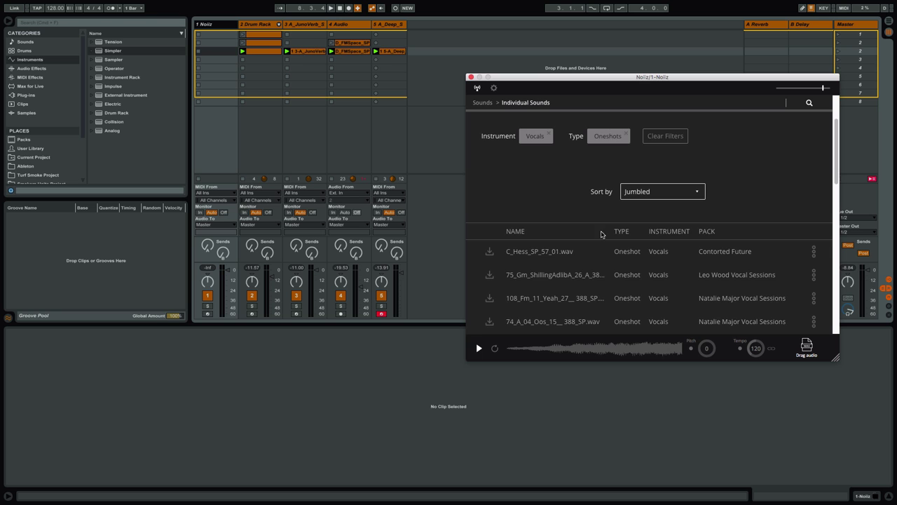
Audition vocal one-shots in the sample list, including 77_Am_03_Yeah, Gb_Waiting_288_SP.wav, Key_333_SP.wav and Information_333_SP.wav
scroll(600, 235, down, 5)
click(536, 279)
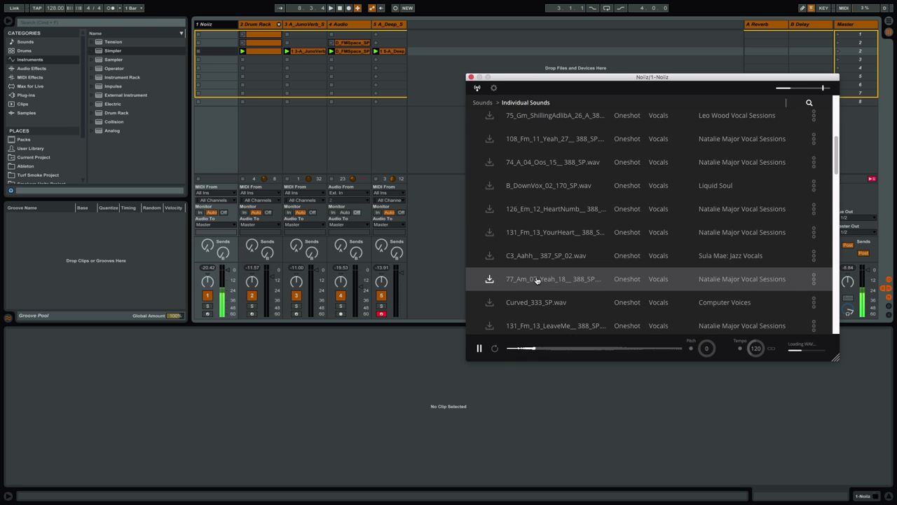
scroll(582, 259, down, 10)
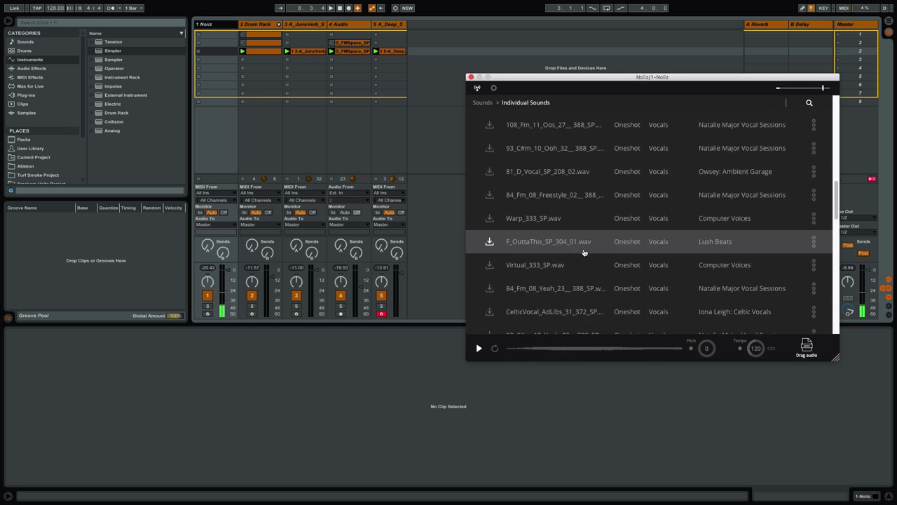
click(529, 274)
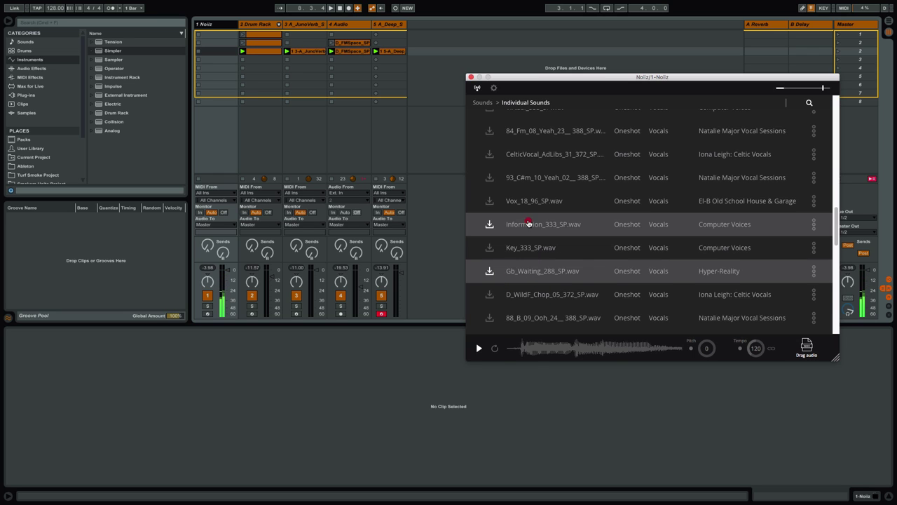
click(538, 226)
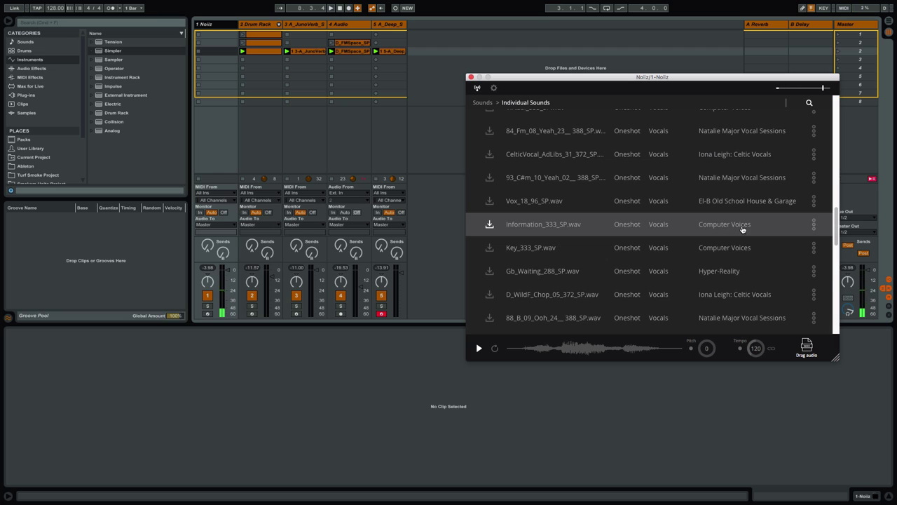
click(533, 253)
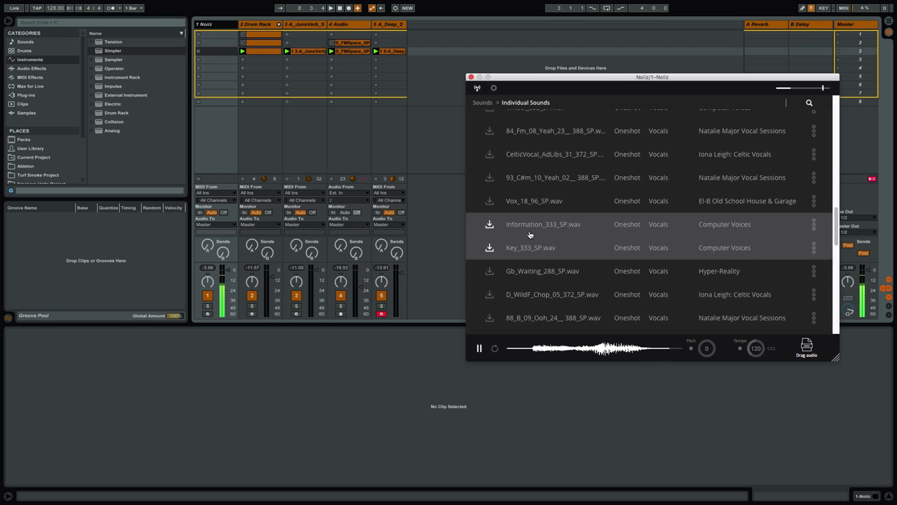
click(530, 235)
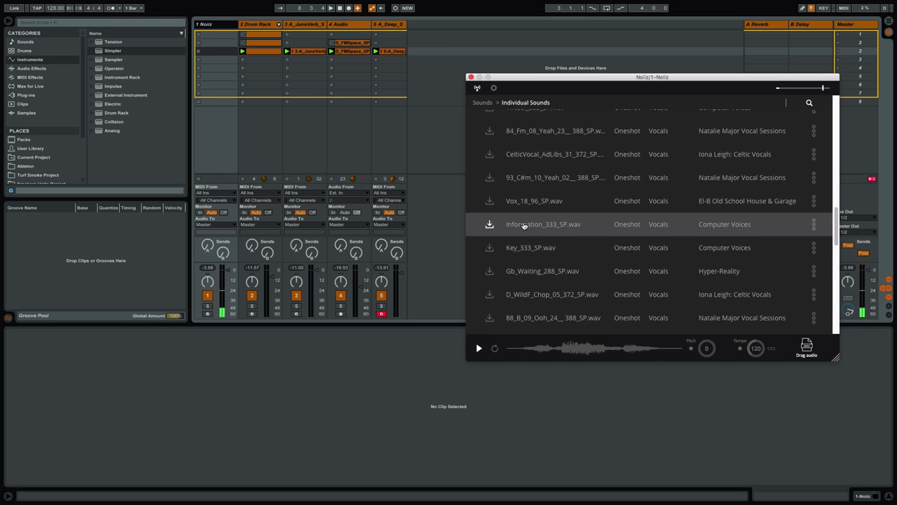
Put Information_333_SP.wav on a new audio track after A_Deep, inside a duplicate of the current scene
drag(806, 345, 429, 61)
click(388, 52)
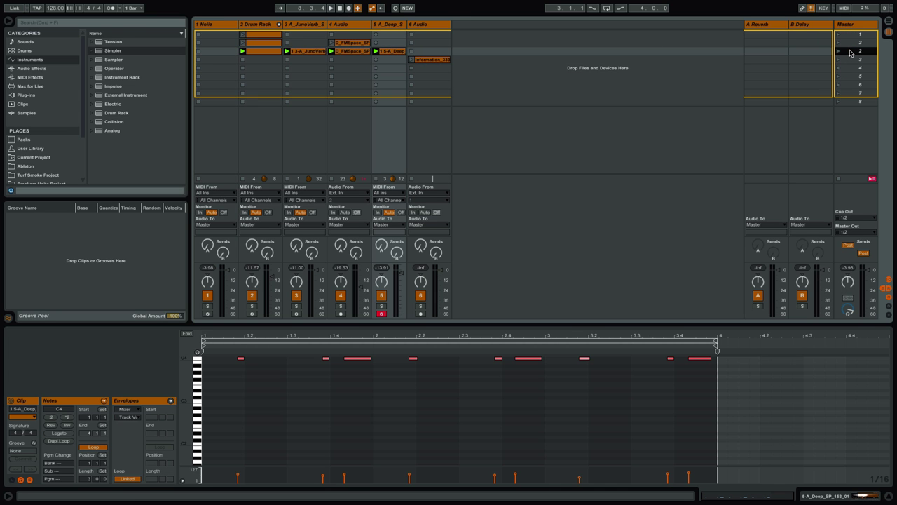
key(ctrl+d)
click(432, 70)
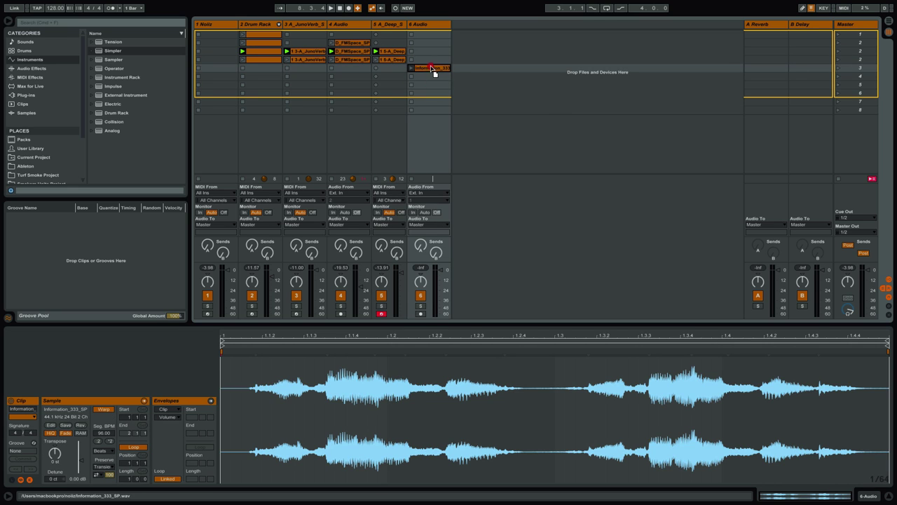
drag(429, 60, 429, 60)
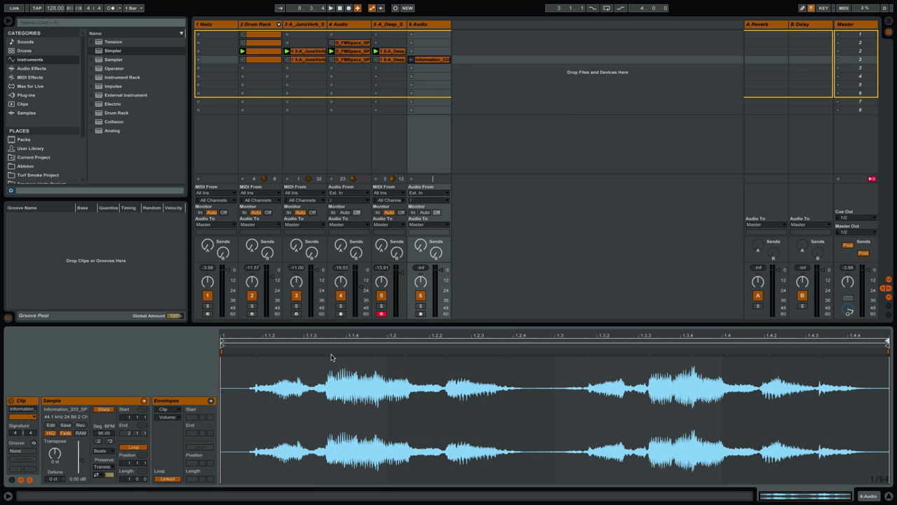
Play the duplicated scene with the vocal clip's loop starting at 1.1.4, unwarped, and lower the 6 Audio track volume to -14 dB
drag(222, 342, 358, 342)
key(space)
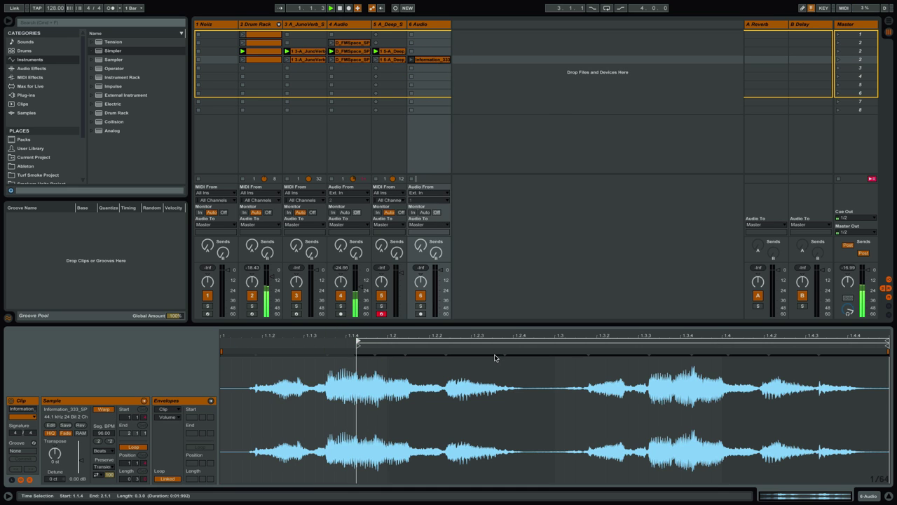
click(838, 60)
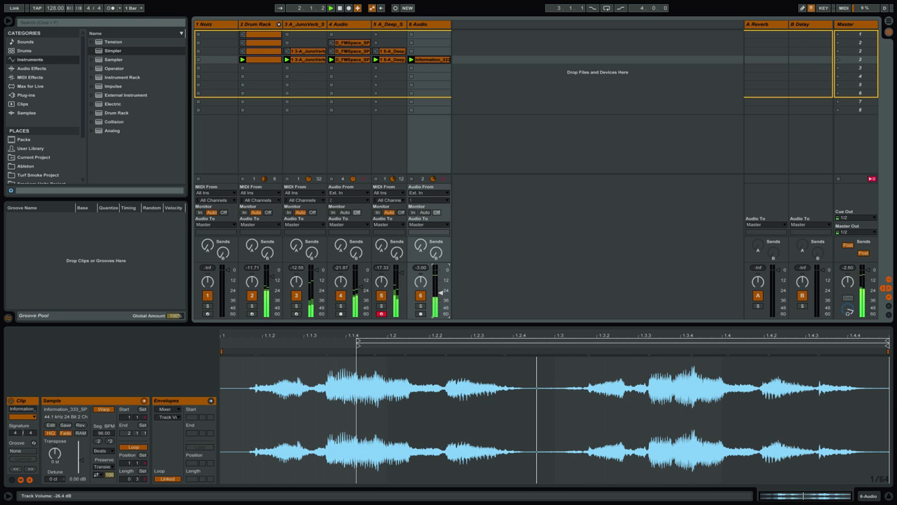
click(103, 411)
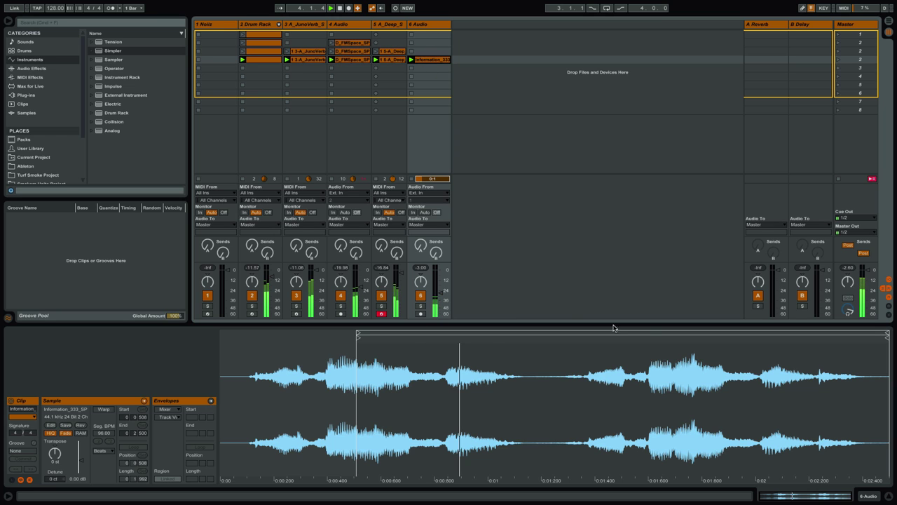
click(439, 281)
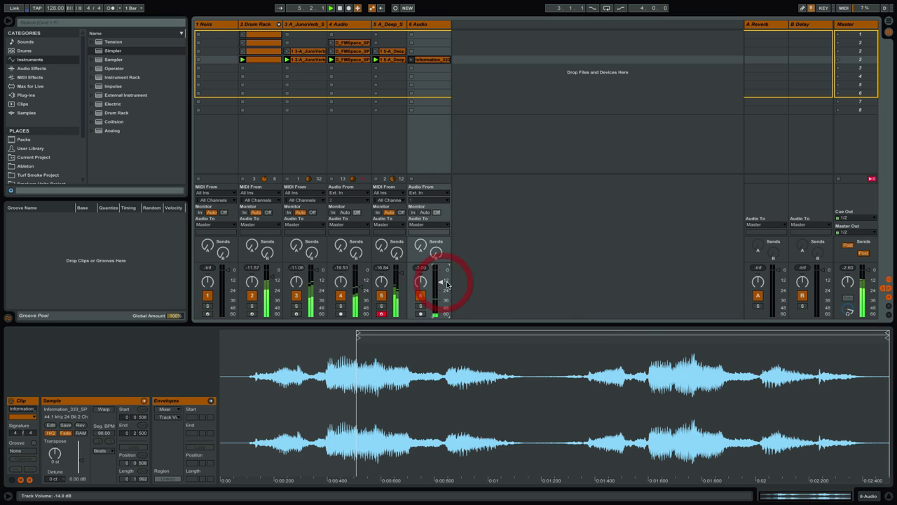
Shorten the vocal clip's loop region to end at about 1.2.2, with Warp and Loop switched on, and start playback
drag(886, 334, 462, 333)
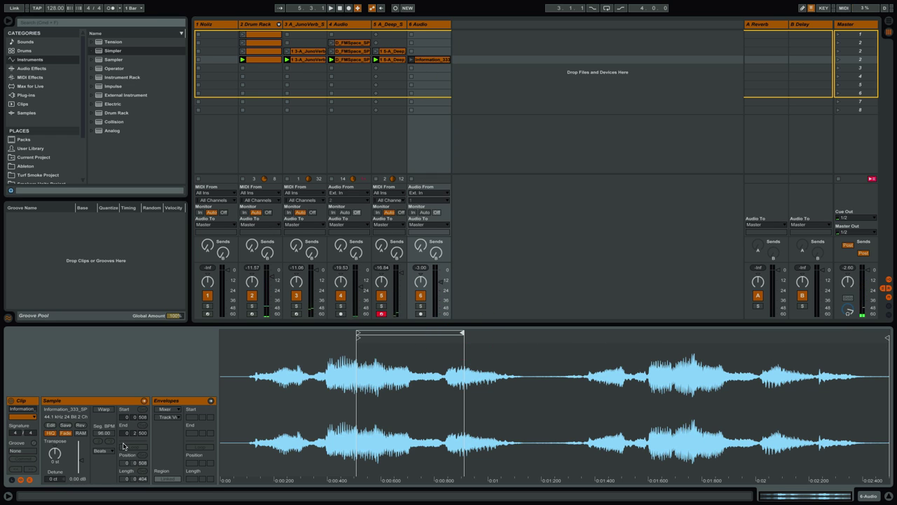
drag(374, 334, 355, 334)
click(104, 409)
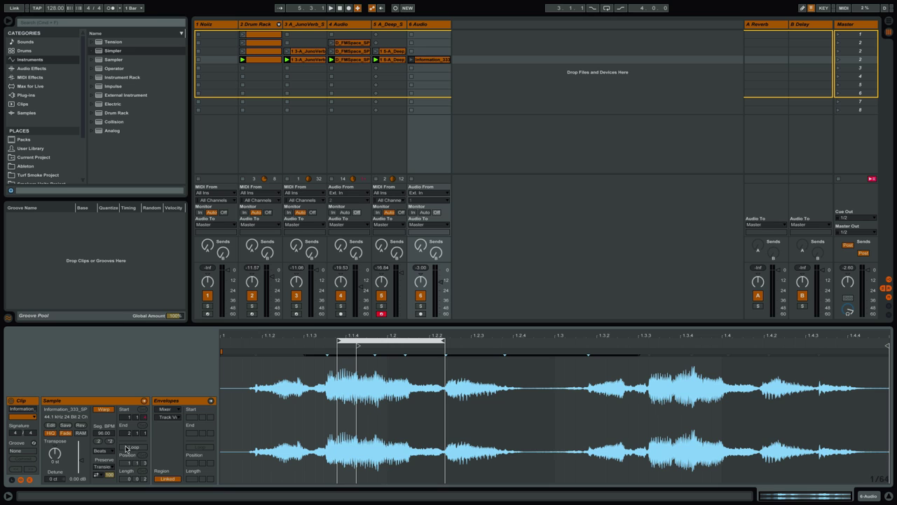
click(133, 446)
key(space)
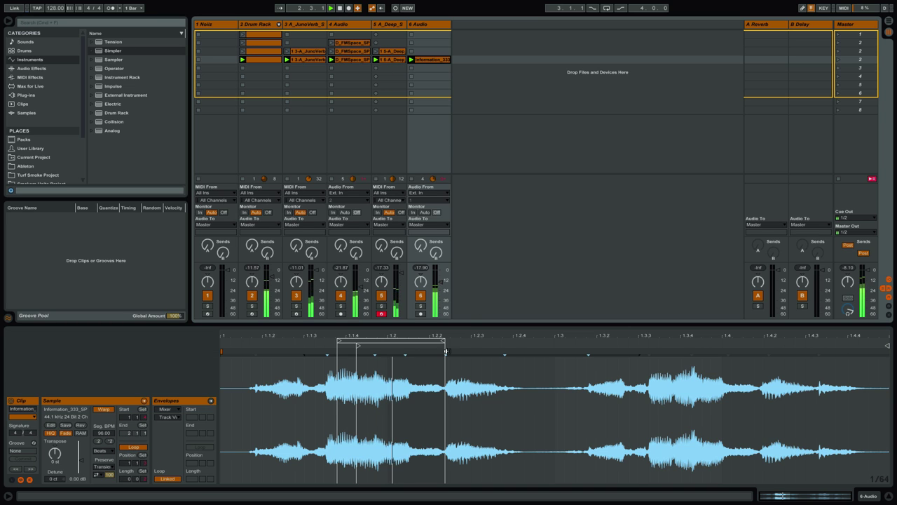
Try different loop lengths and positions on the playing vocal clip, settling on about 1.1.3 to 1.3.3
drag(443, 341, 481, 341)
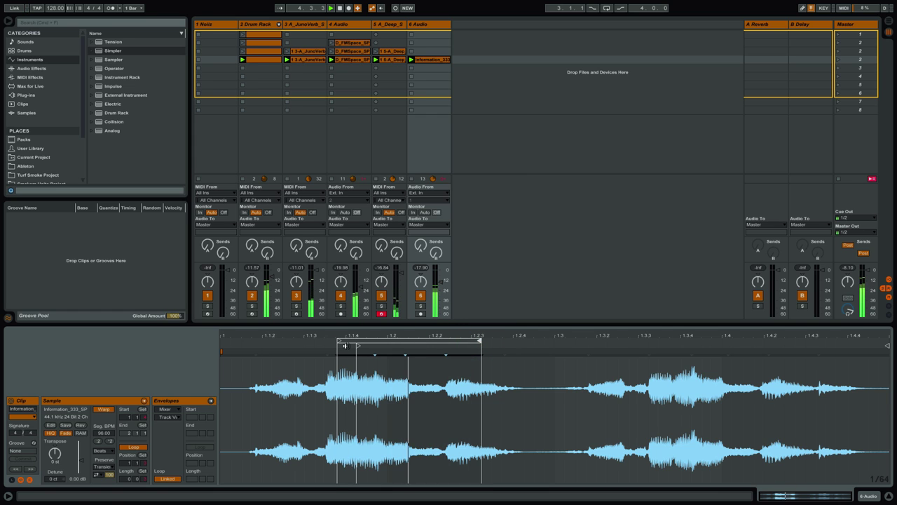
drag(348, 343, 297, 343)
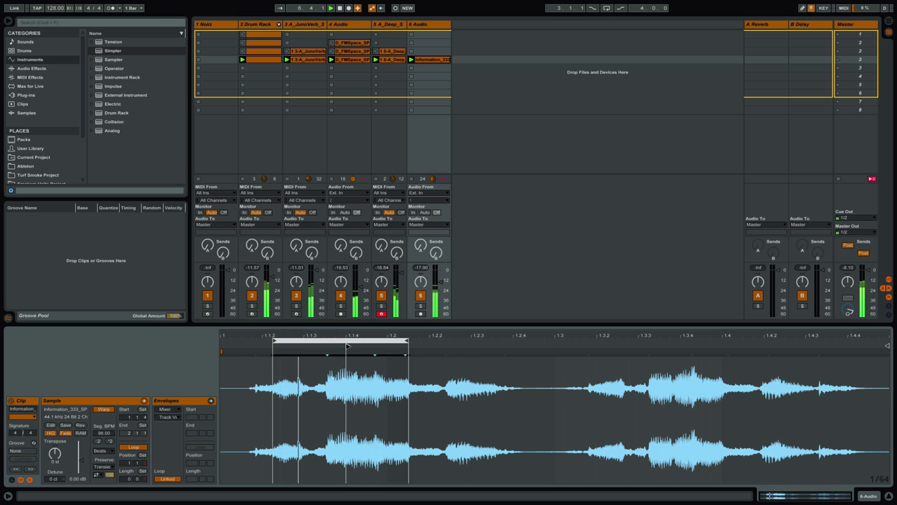
click(275, 344)
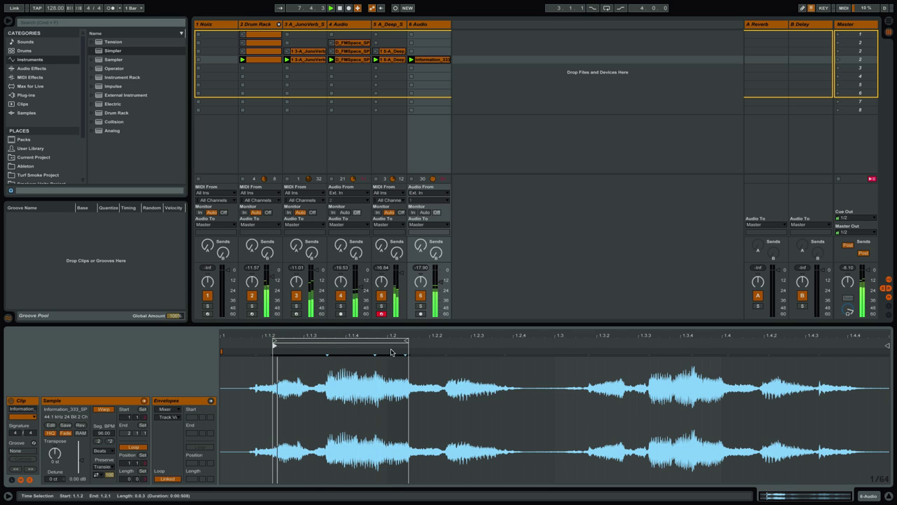
drag(405, 343, 344, 352)
drag(273, 342, 261, 342)
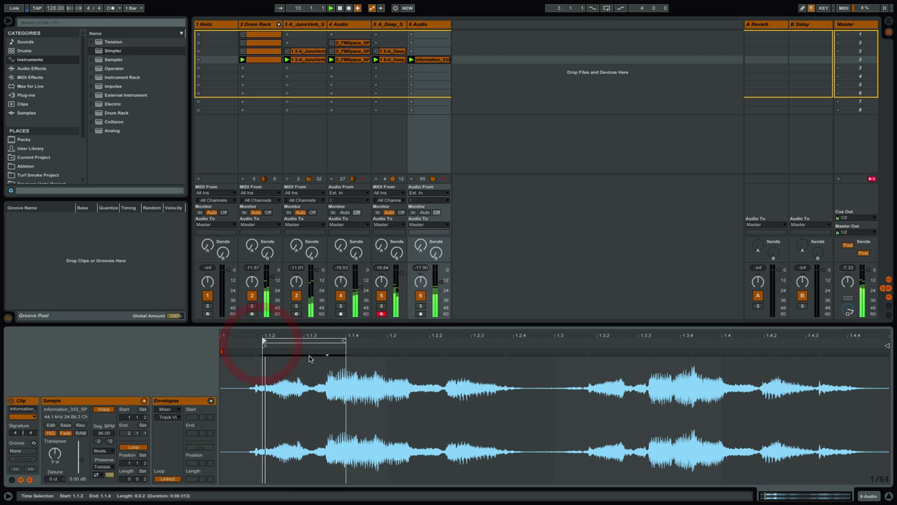
drag(330, 343, 657, 344)
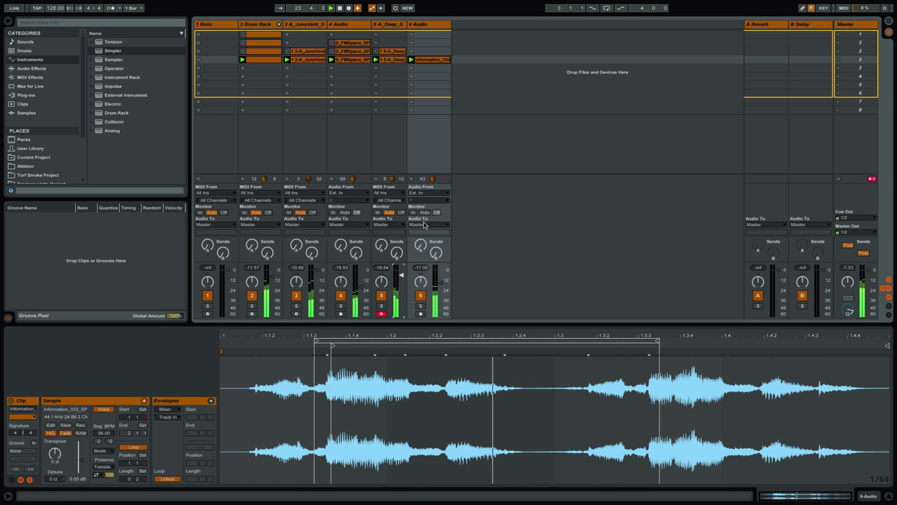
Add an Auto Filter to the A_Deep track with a 342 Hz low-pass cutoff and 43% resonance
click(390, 85)
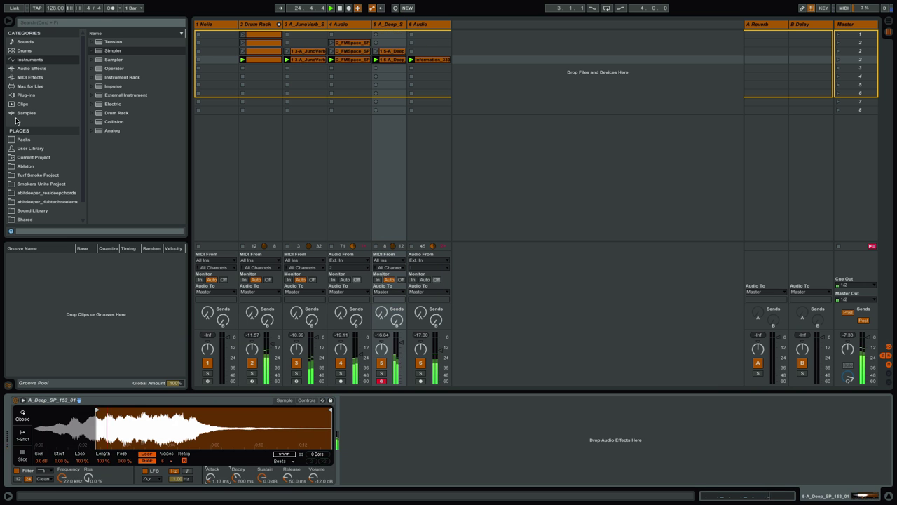
click(25, 69)
scroll(116, 133, down, 5)
double_click(115, 201)
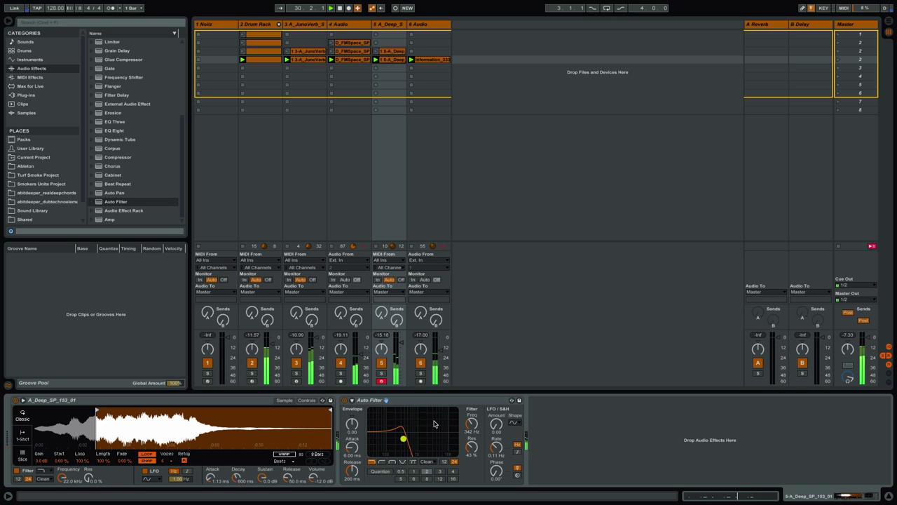
Add a Ping Pong Delay to the 6 Audio vocal track with its filter at 4.13 kHz, 62% feedback and 39% dry/wet
click(423, 26)
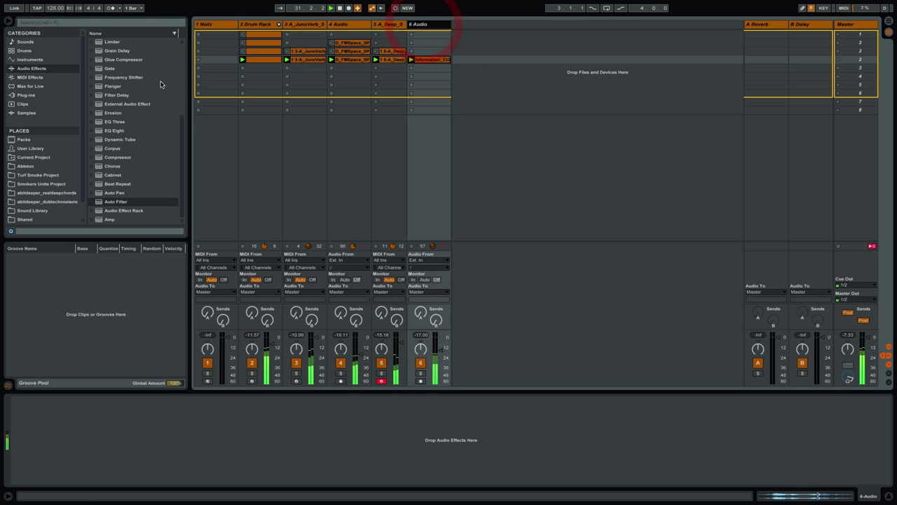
click(28, 95)
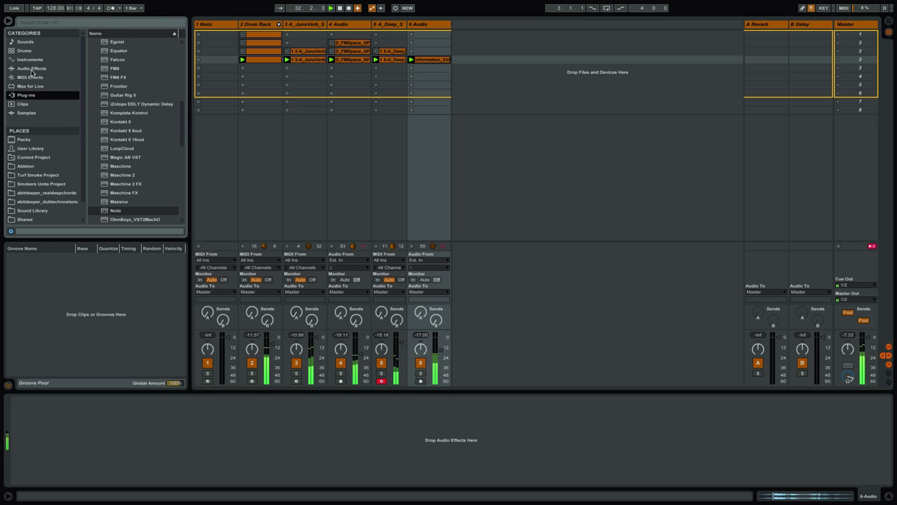
click(31, 71)
scroll(130, 75, up, 5)
double_click(114, 122)
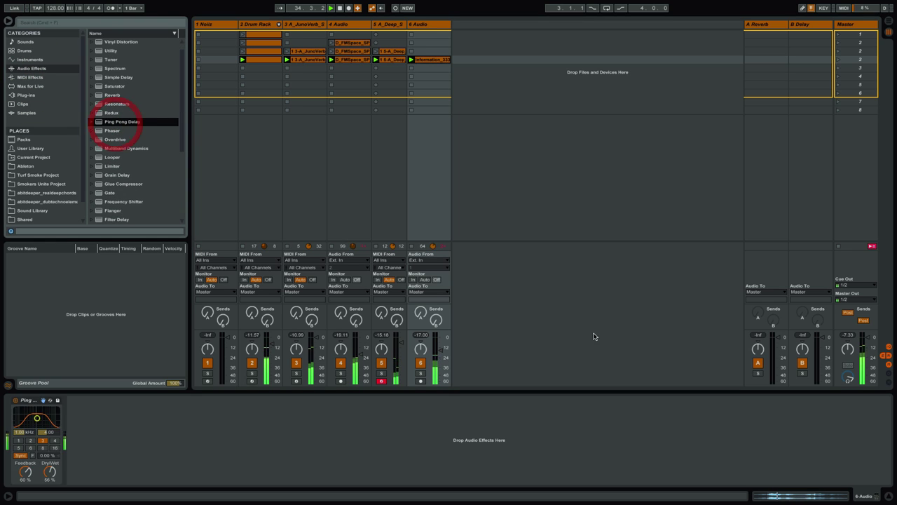
drag(58, 470, 58, 478)
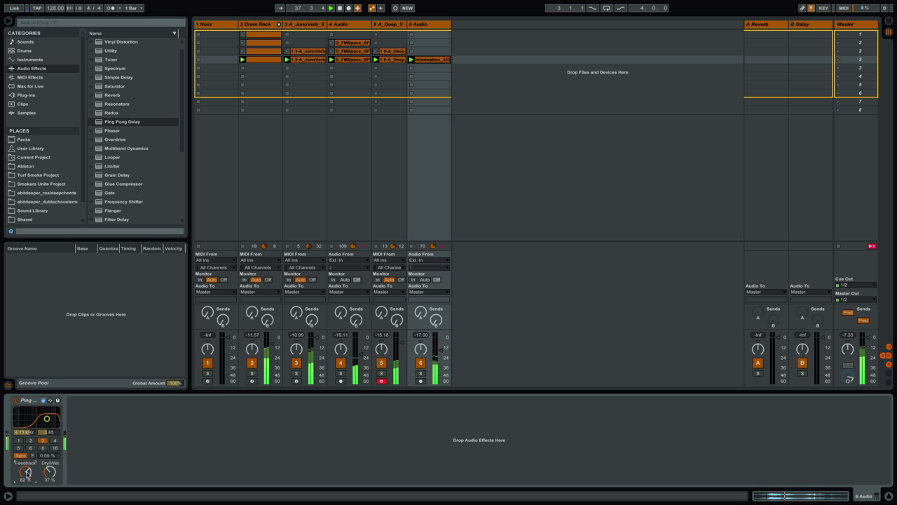
Add Erosion after the delay on the 6 Audio track, set to Wide Noise at about 6.04 kHz with the amount slightly reduced from its peak
click(440, 26)
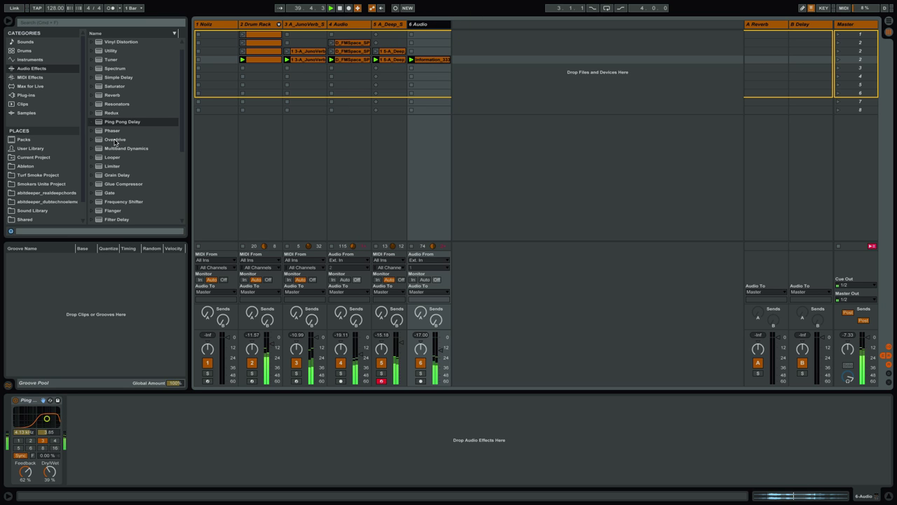
scroll(114, 140, down, 1)
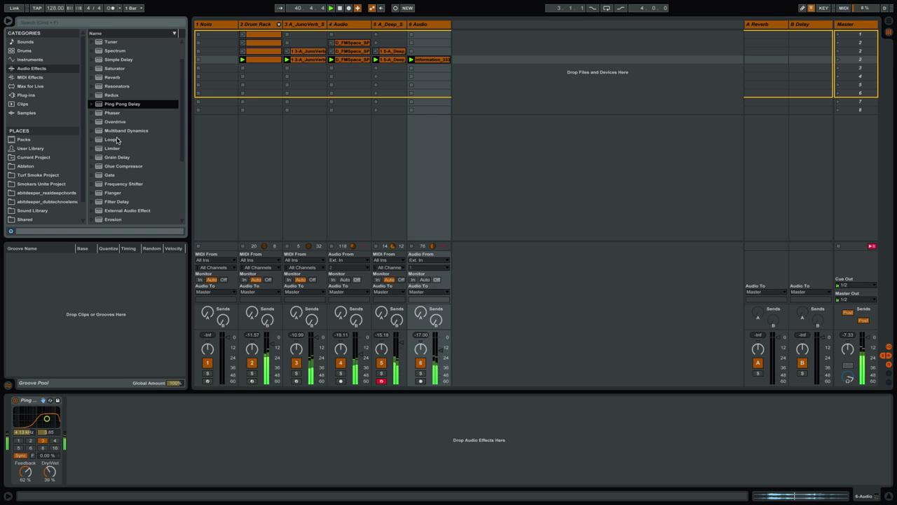
scroll(119, 140, down, 2)
double_click(109, 202)
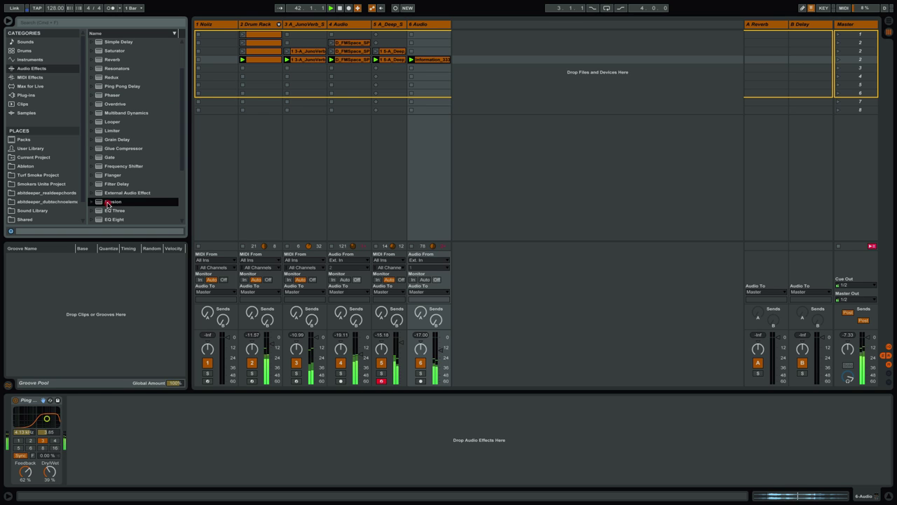
click(117, 447)
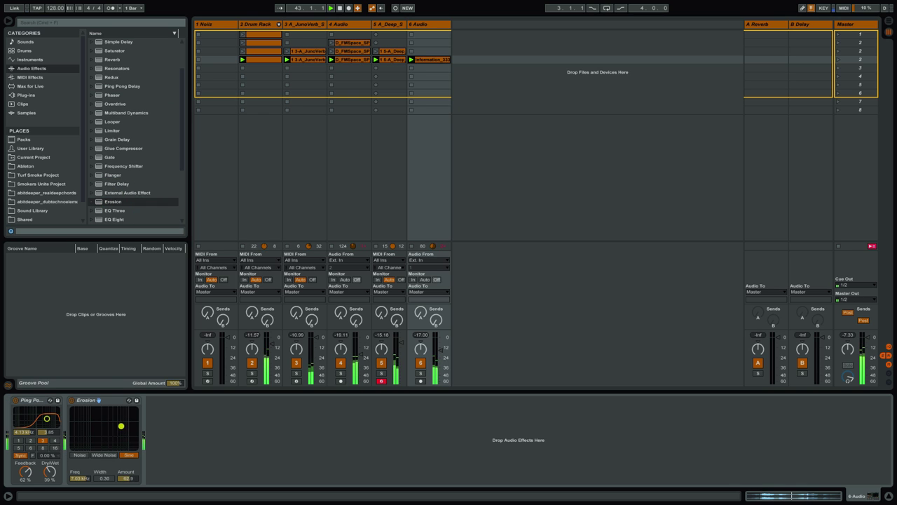
click(107, 455)
drag(108, 420, 108, 418)
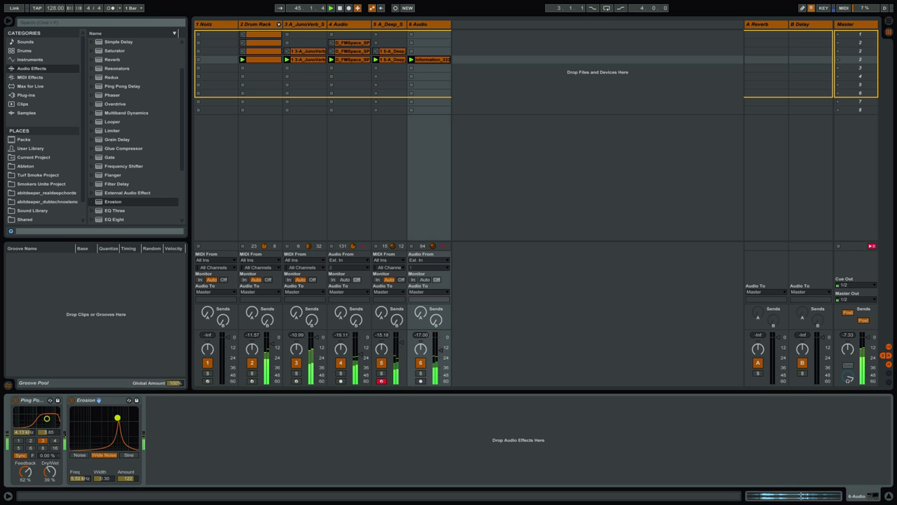
drag(118, 419, 118, 422)
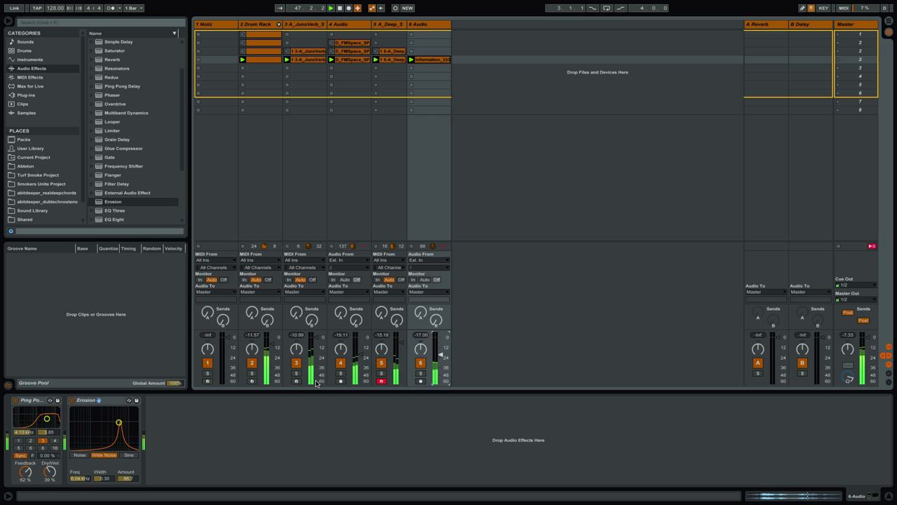
Audition the vocal soloed with the Drum Rack, relaunch the playing scene and return to the full mix
click(252, 372)
click(420, 372)
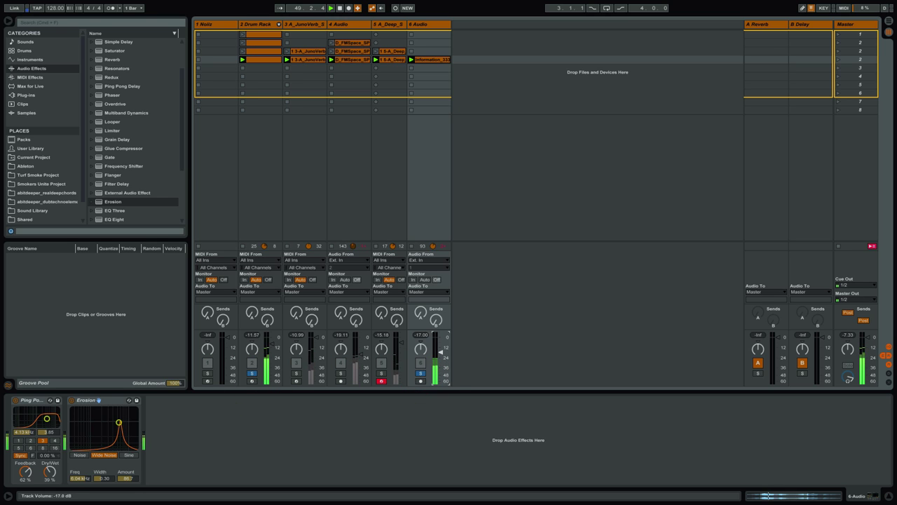
key(XF86AudioRaiseVolume)
click(839, 61)
click(420, 374)
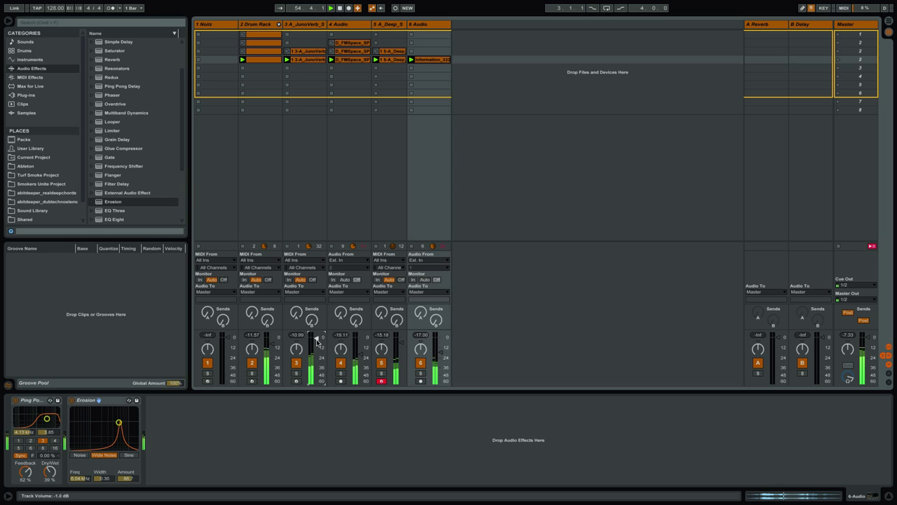
Send the A_JunoVerb track to the A Reverb return at -19 dB and set the Drum Rack track volume to -4 dB
drag(296, 313, 296, 300)
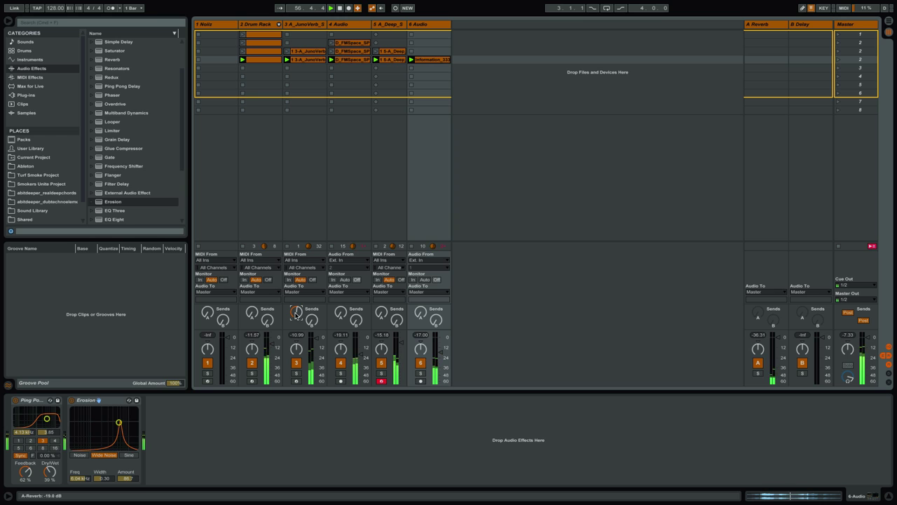
drag(275, 354, 272, 341)
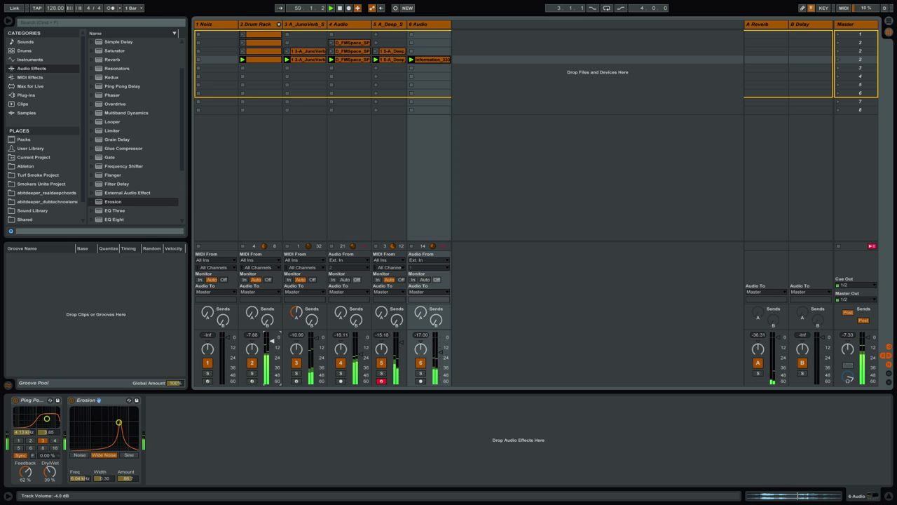